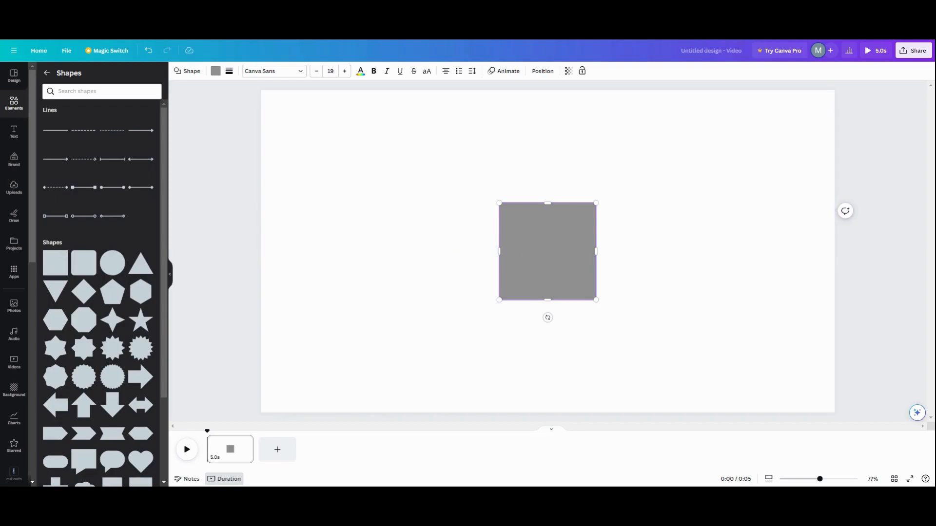
Reshape the gray square into a tall, narrow vertical bar and fill it with the default black-to-blue gradient
drag(596, 253, 510, 249)
drag(502, 196, 500, 138)
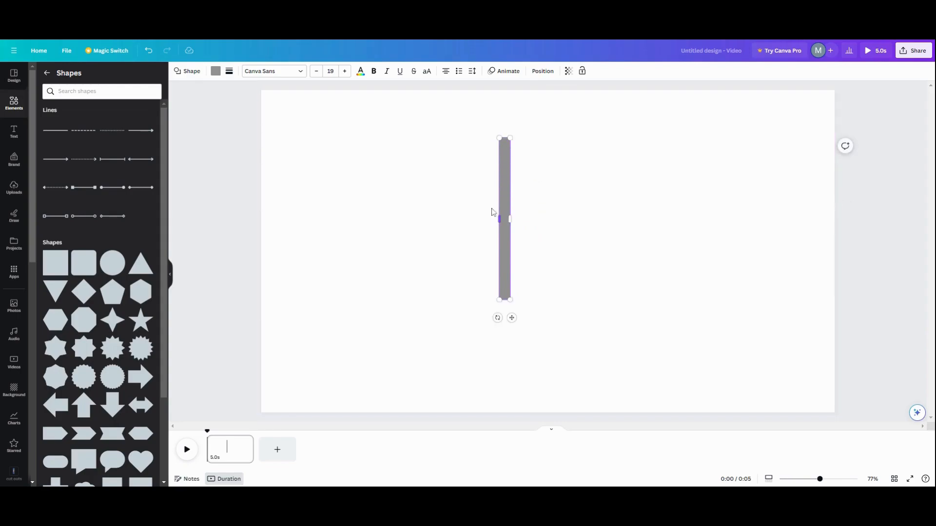
click(216, 71)
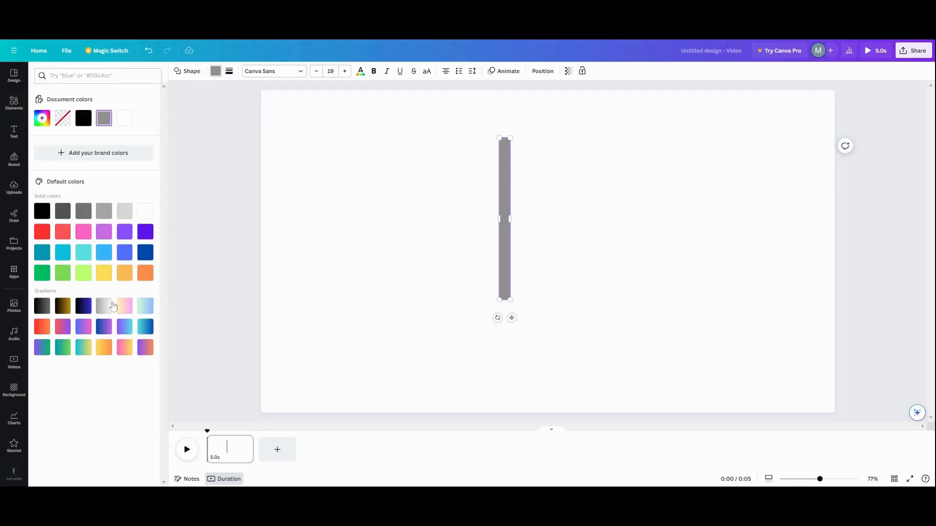
click(83, 306)
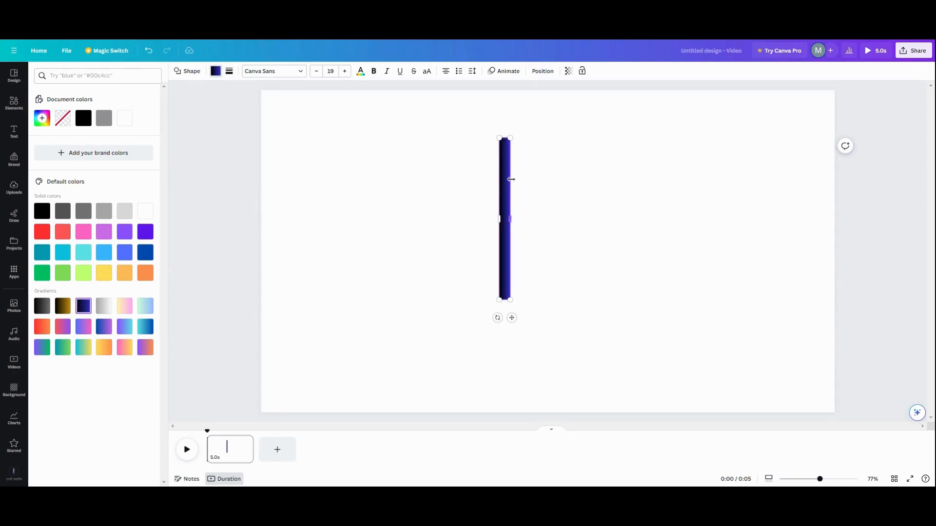
Duplicate the gradient bar and place the copy parallel to the original, a short gap to its right
click(478, 231)
click(505, 235)
click(490, 119)
drag(510, 190, 542, 186)
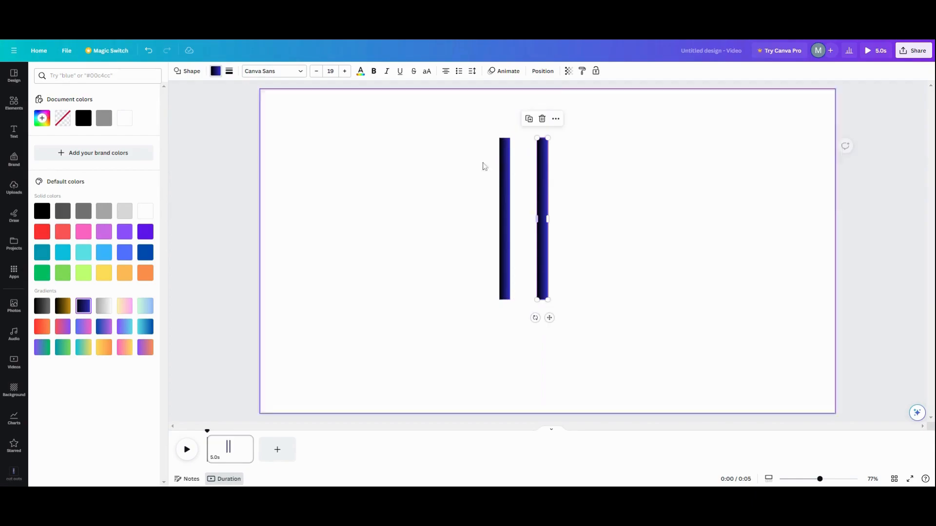
Reverse the right bar's gradient so it runs from blue to black
click(218, 75)
click(217, 77)
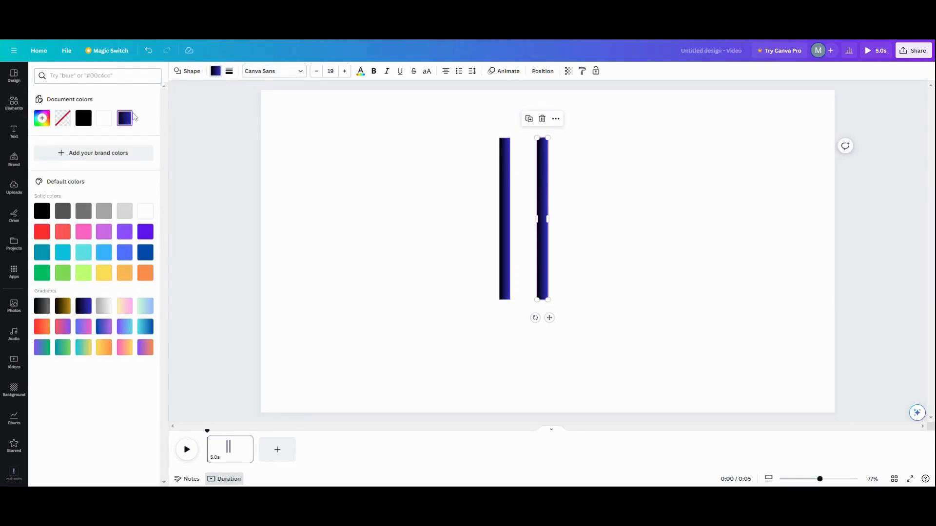
click(123, 120)
drag(53, 177, 71, 176)
key(Escape)
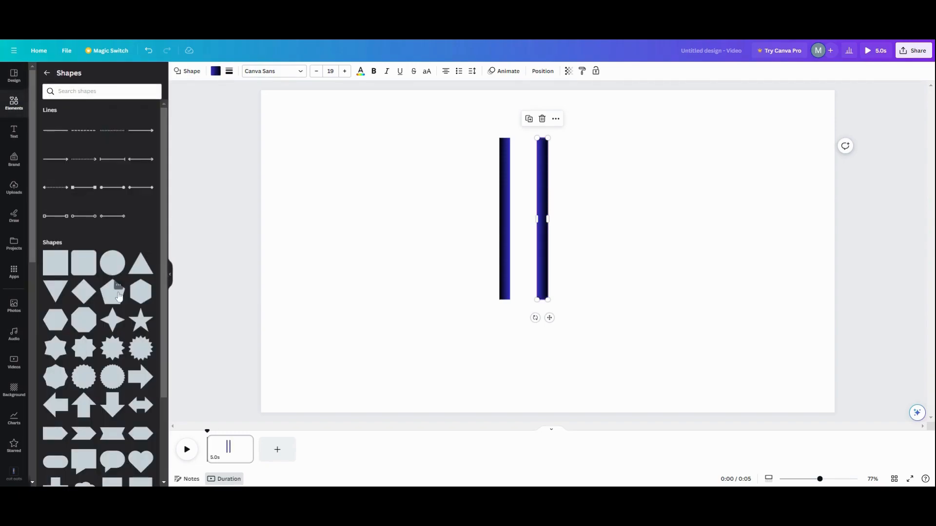
Add a horizontal hexagon with the blue-to-black gradient and flatten it to bridge the lower ends of the two bars
click(172, 302)
click(55, 328)
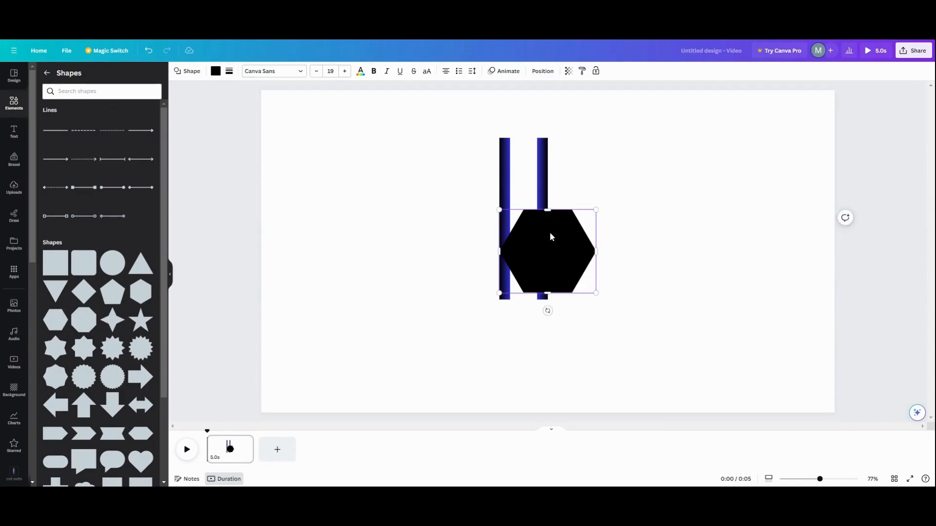
click(215, 72)
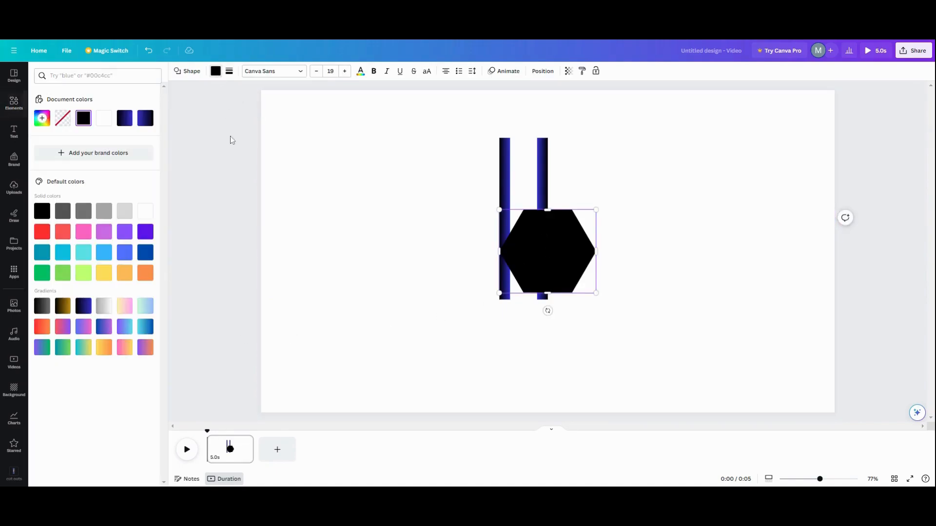
click(145, 118)
drag(546, 211, 531, 298)
click(618, 290)
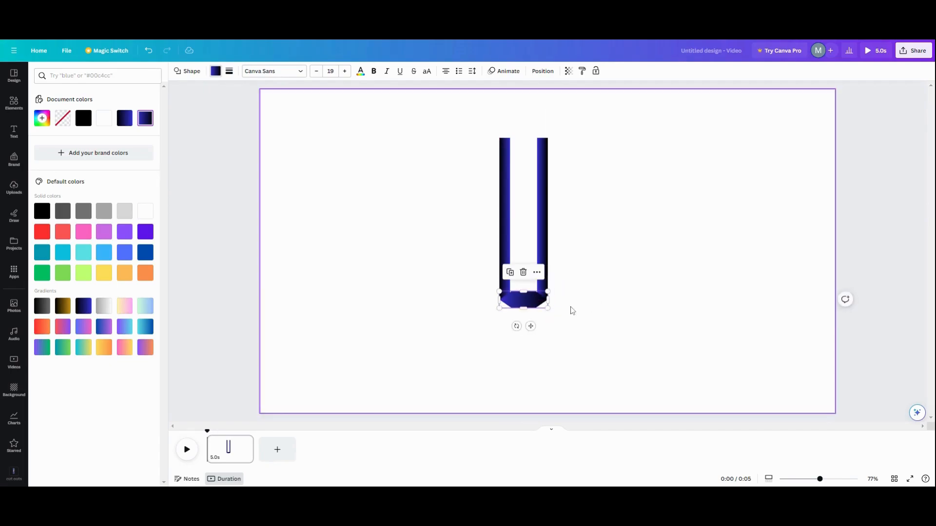
click(569, 317)
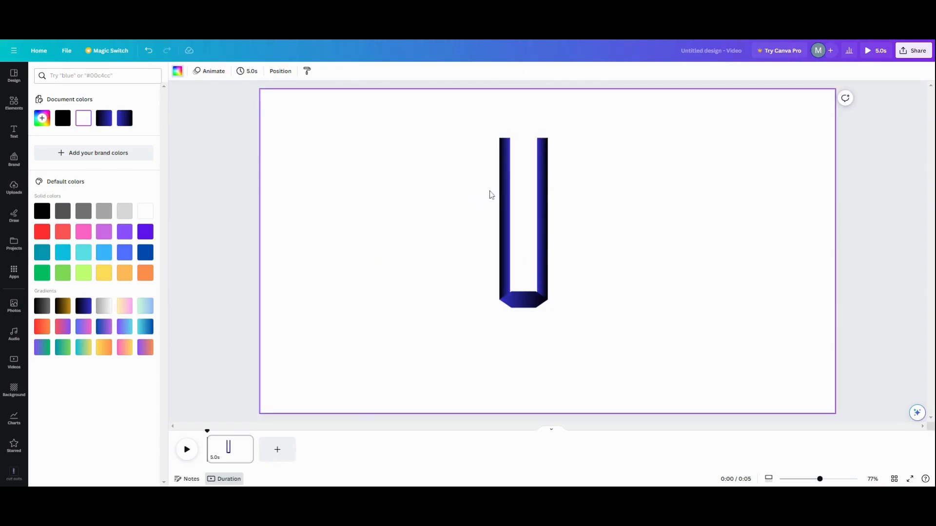
Duplicate the left bar, move the copy to the empty area at its left, and narrow it to a thin strip
click(501, 187)
click(491, 119)
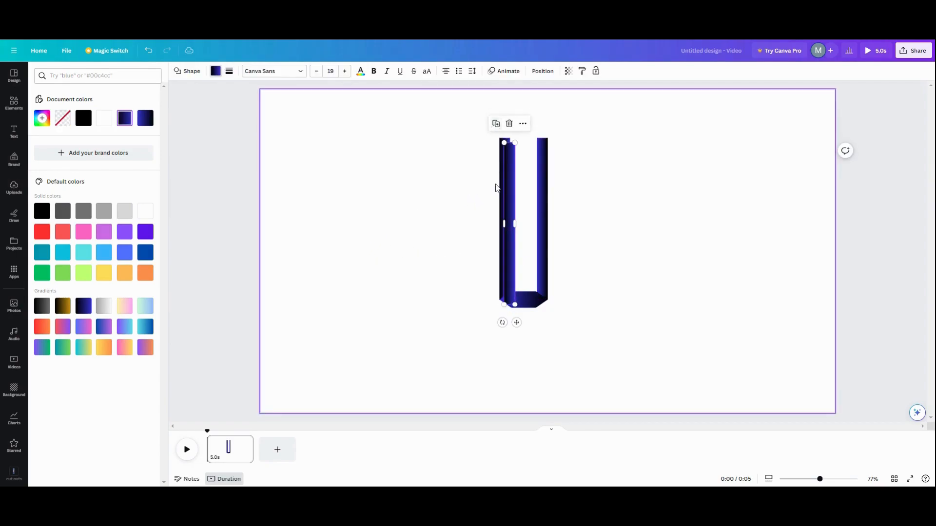
drag(511, 207, 411, 218)
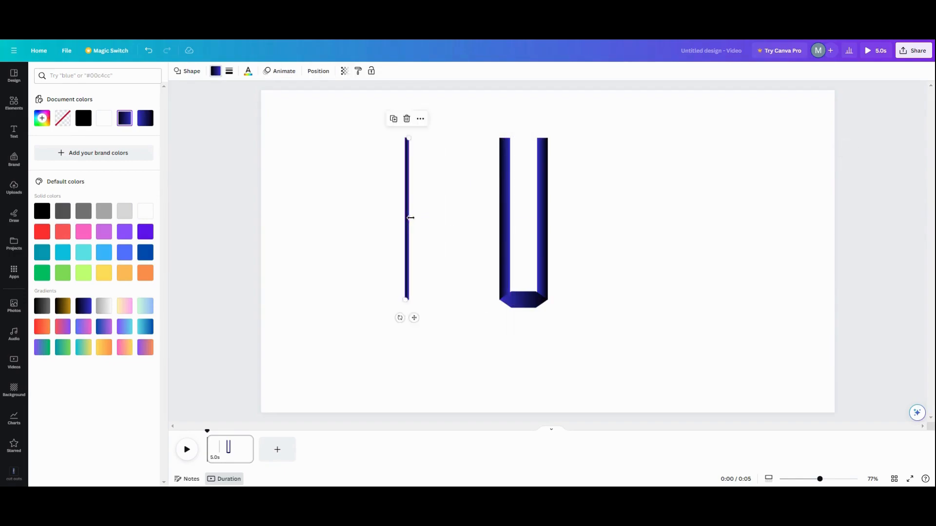
Fill the thin strip with the gray-to-white gradient and add a third gradient color, white #FFFFFF
click(215, 72)
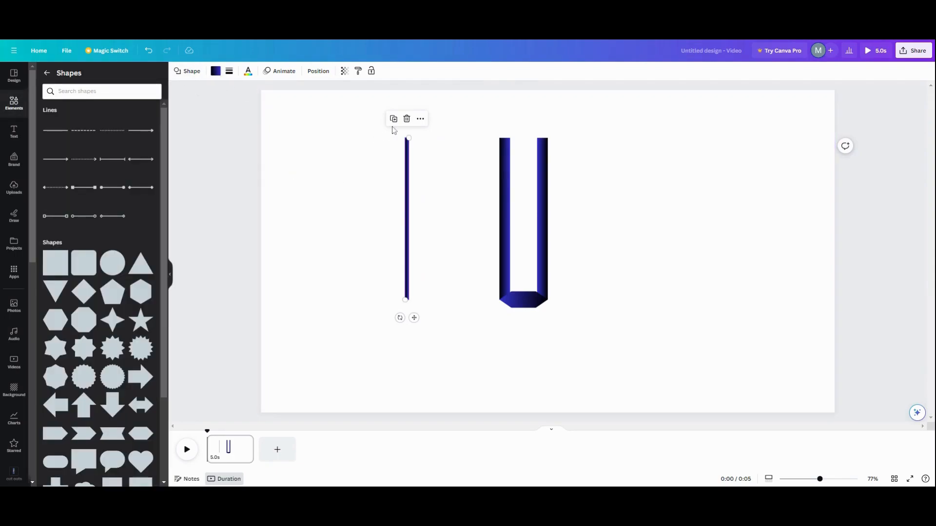
click(217, 72)
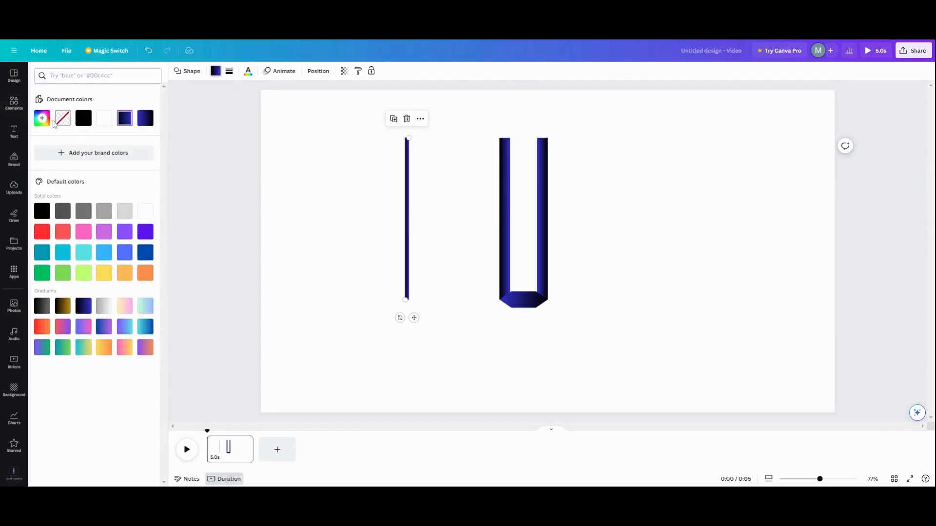
click(106, 306)
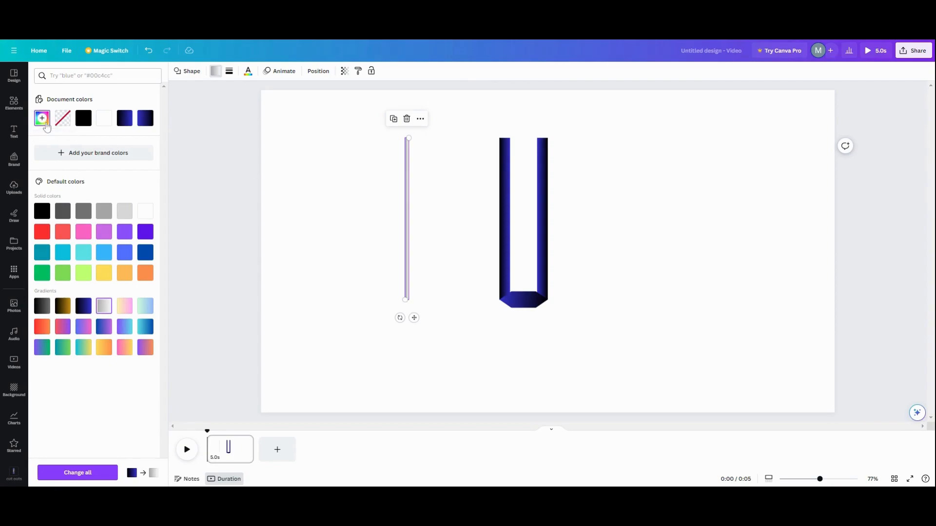
click(43, 120)
click(86, 175)
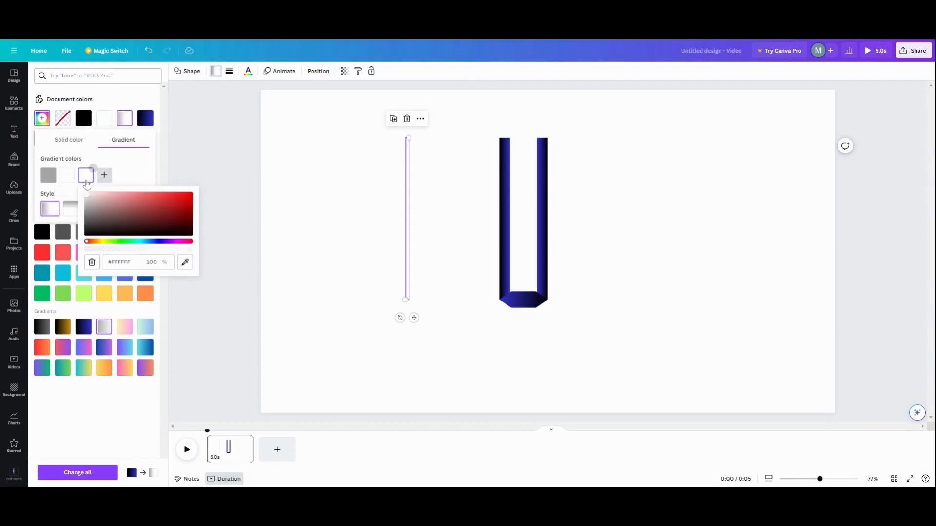
click(352, 209)
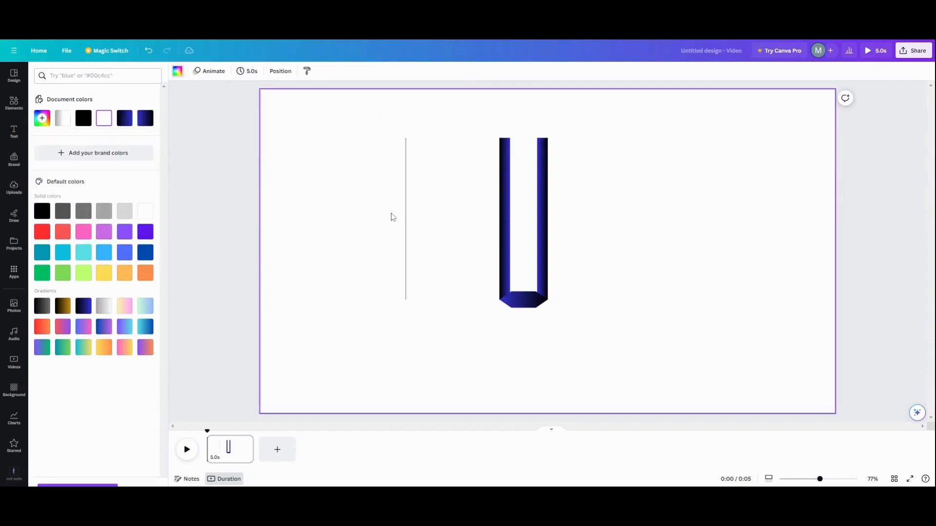
Move the thin gradient strip slightly farther left of the blue bars
drag(408, 217, 387, 198)
click(382, 204)
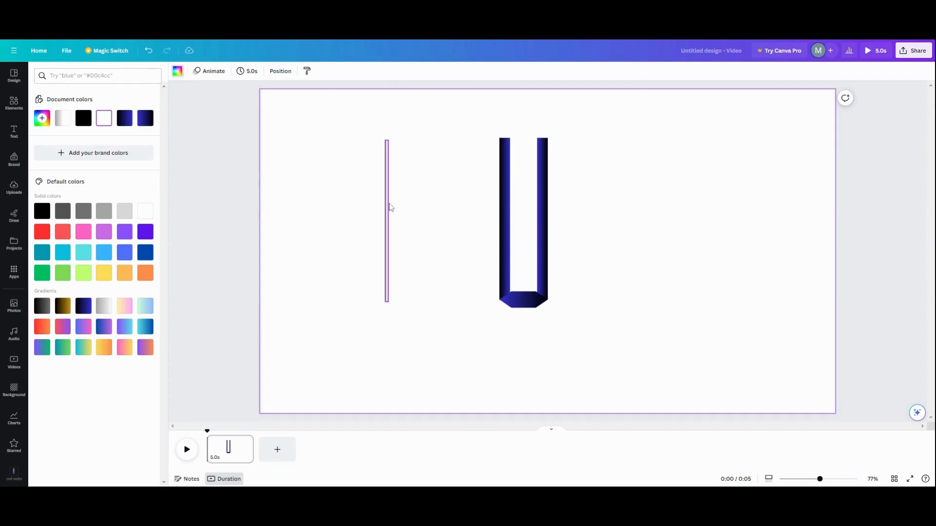
click(390, 207)
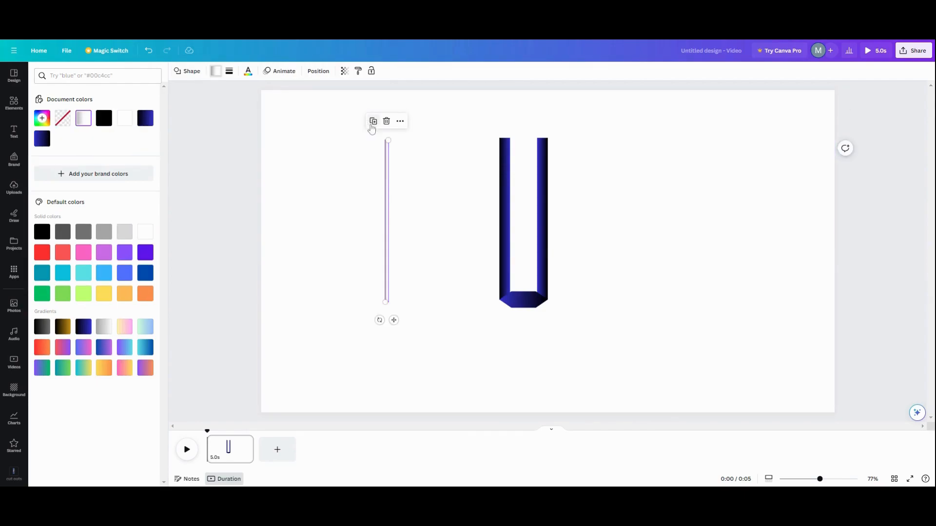
click(313, 134)
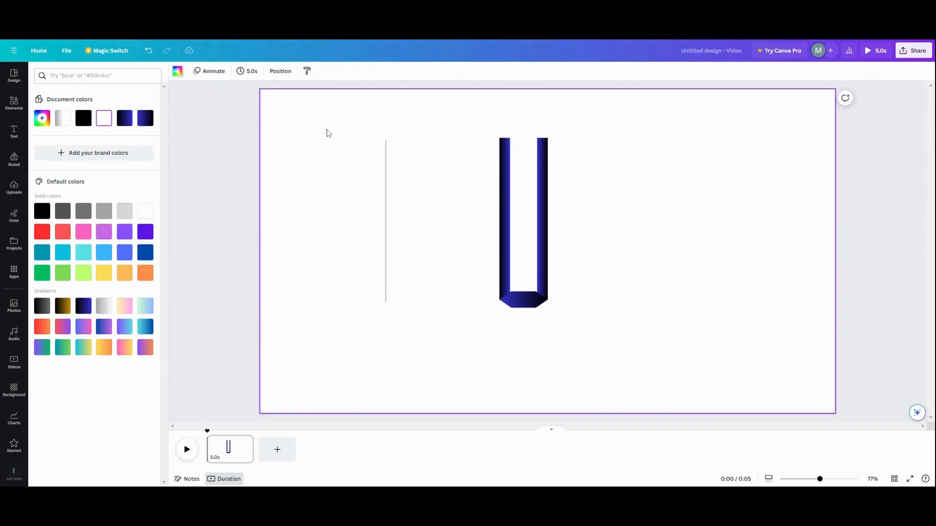
Change the last color of the thin strip's gradient to gray using the eyedropper
click(389, 179)
click(216, 71)
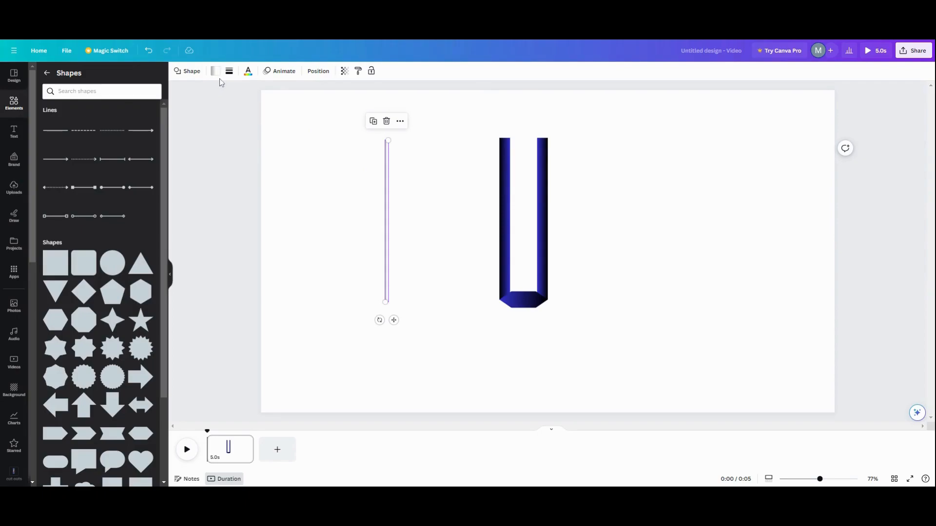
click(218, 77)
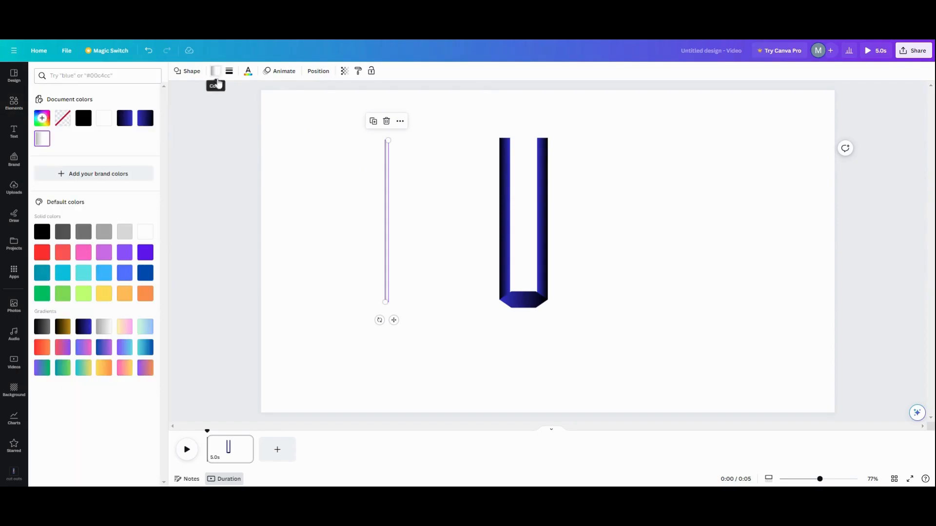
click(43, 138)
click(84, 179)
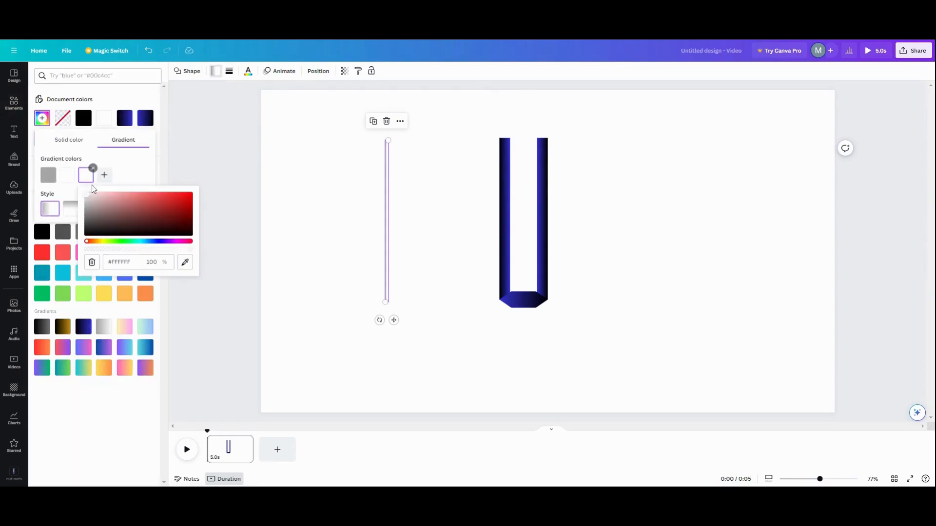
click(185, 262)
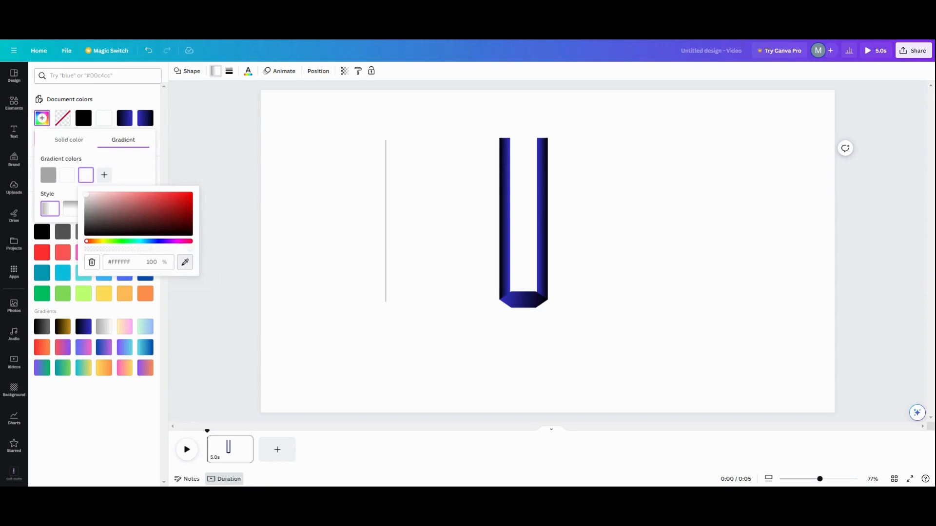
click(343, 218)
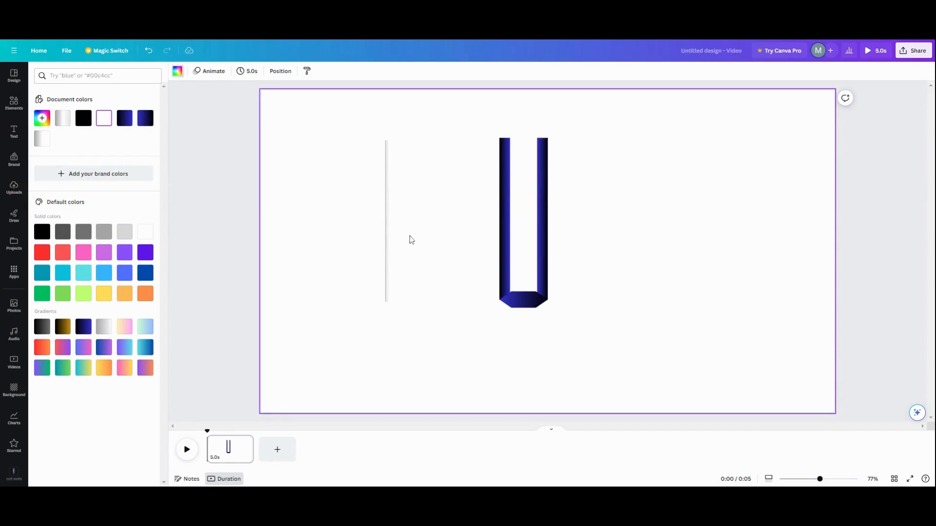
Move the left blue bar outward, place the thin strip along its inner edge, and group the two
drag(507, 211, 465, 207)
drag(389, 208, 470, 205)
drag(406, 160, 483, 228)
click(444, 119)
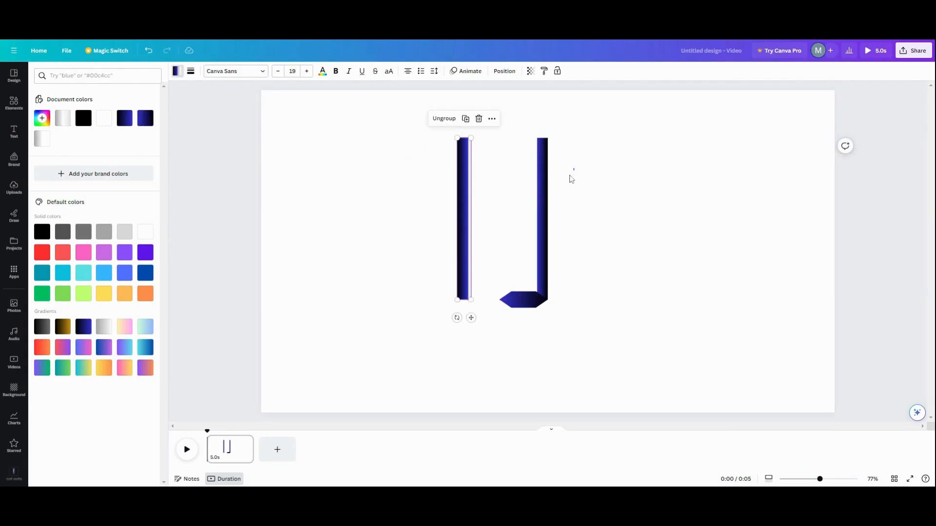
Move the flattened hexagon away from the right bar, centered below the two bars
click(528, 195)
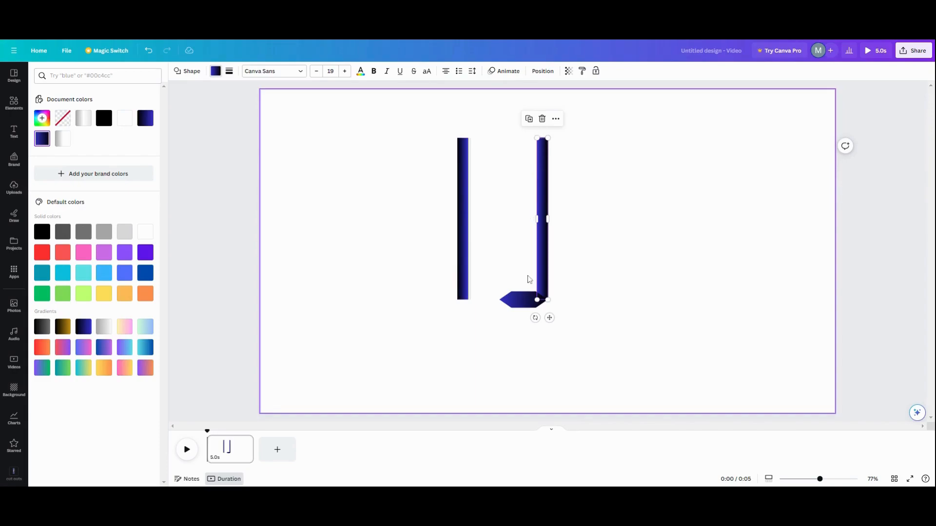
drag(522, 302, 497, 337)
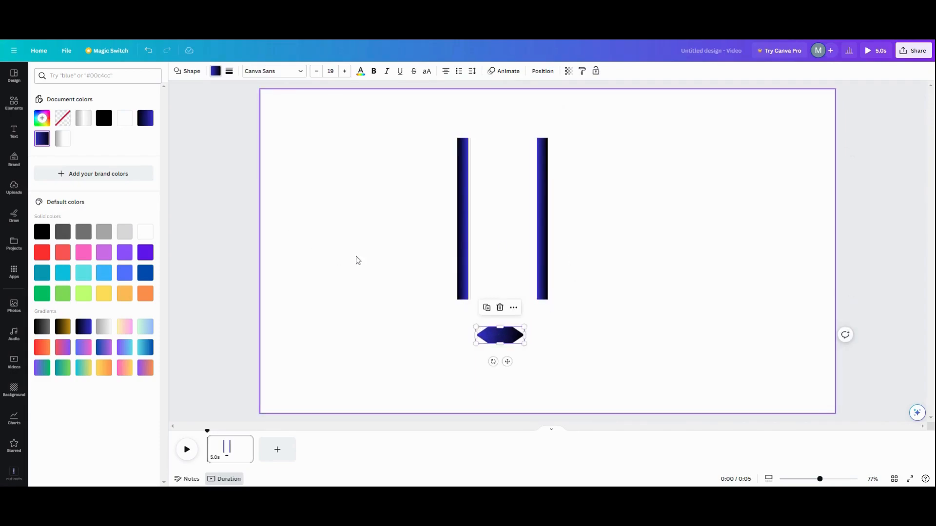
Add a second page and insert the uploaded image of two blue-and-gray bars with a small hexagon
click(277, 449)
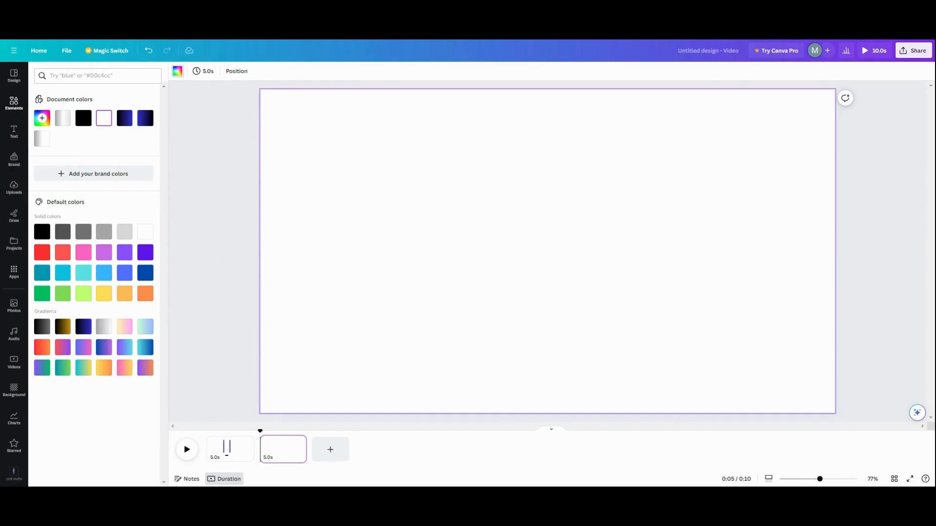
click(14, 188)
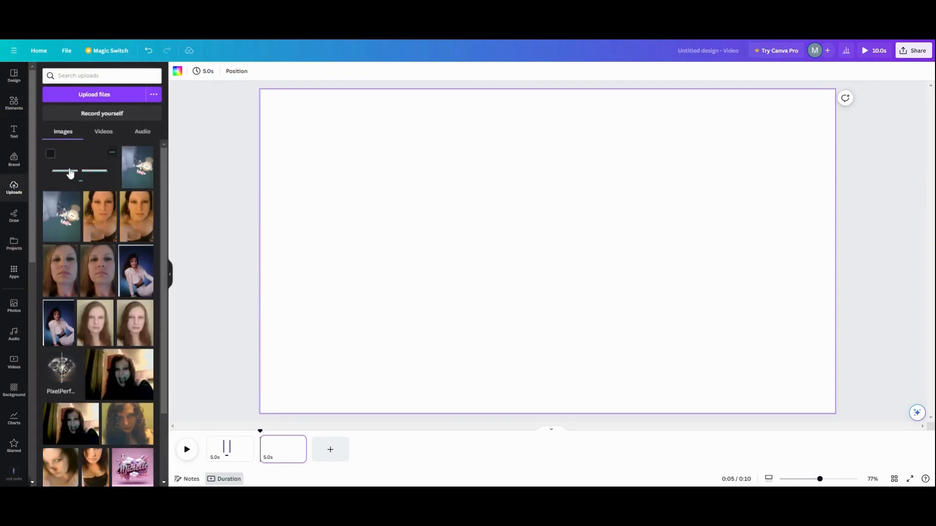
click(71, 174)
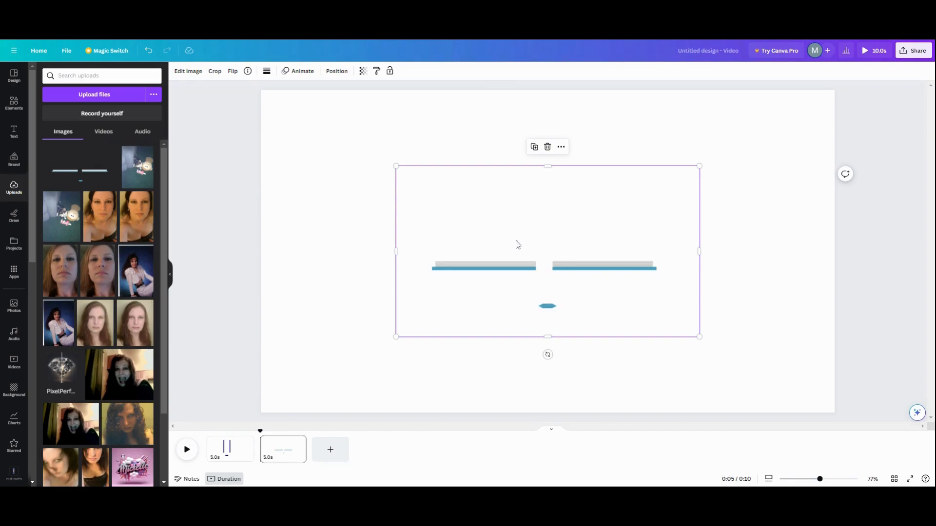
Enlarge the inserted image on the page and crop away the empty space above and below its shapes
click(170, 274)
drag(502, 215, 490, 203)
drag(617, 154, 681, 119)
drag(315, 323, 260, 354)
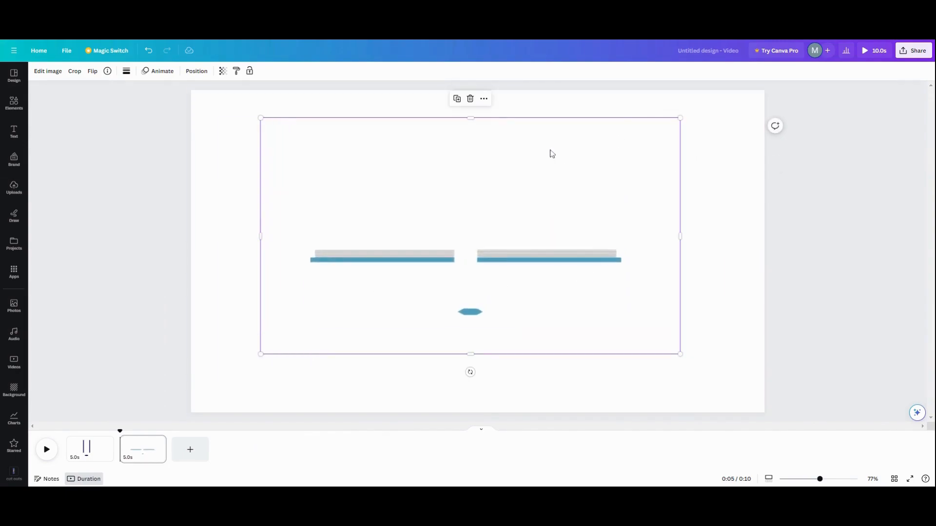
drag(470, 119, 452, 233)
drag(470, 355, 469, 335)
Duplicate the cropped image twice, move the second copy above the others, and crop it to its left portion
click(456, 214)
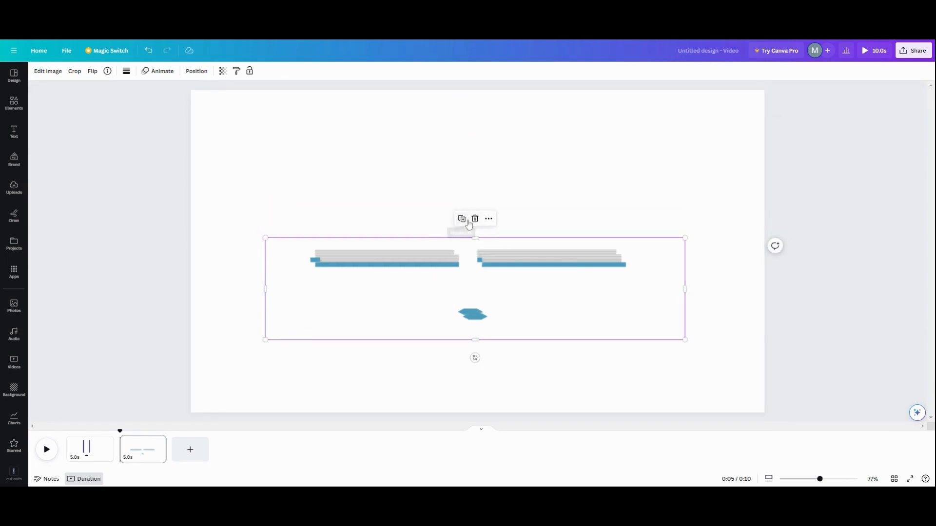
click(461, 219)
drag(471, 297, 499, 192)
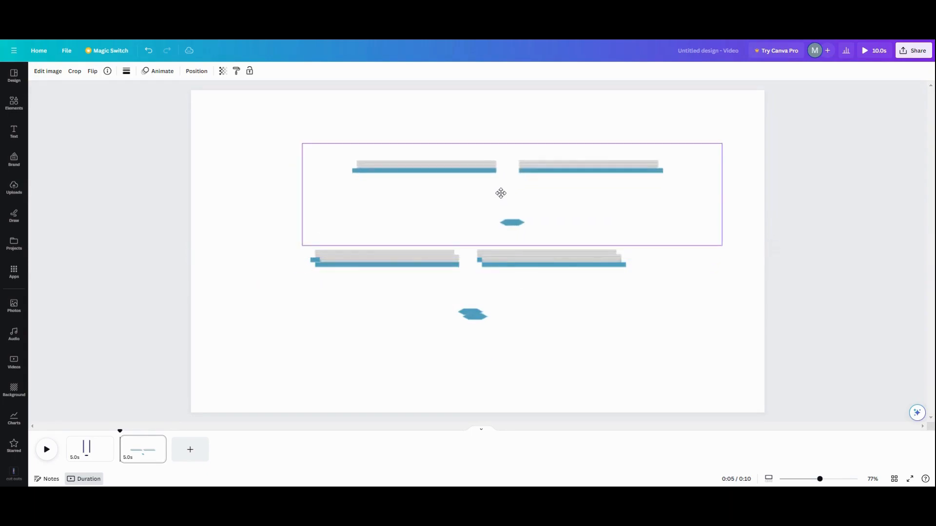
drag(722, 195, 512, 181)
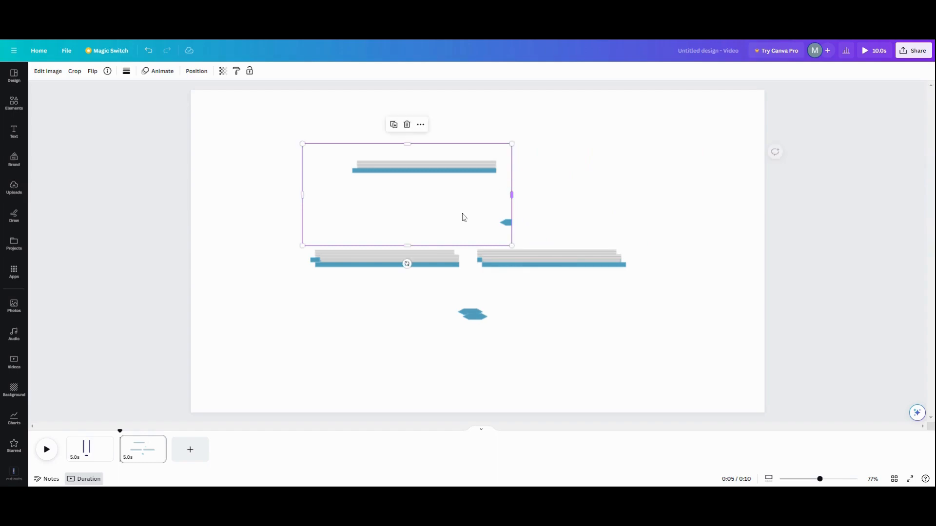
Crop the hexagon off the left-bar copy, then crop another copy to the right bar alone and set it apart above the original
drag(411, 233, 428, 176)
click(428, 243)
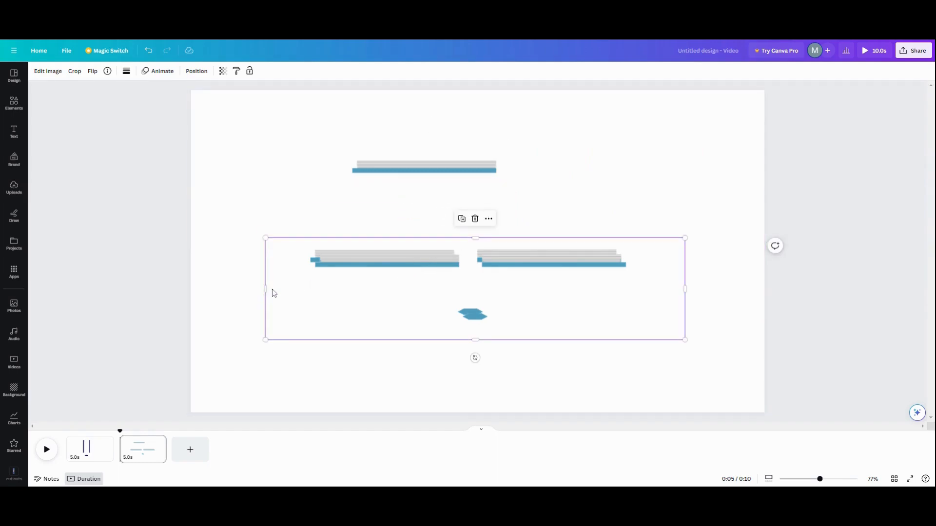
drag(266, 289, 476, 289)
drag(579, 339, 592, 277)
drag(682, 256, 633, 256)
drag(567, 265, 610, 204)
Crop the remaining full image down to just the small blue hexagon
click(519, 267)
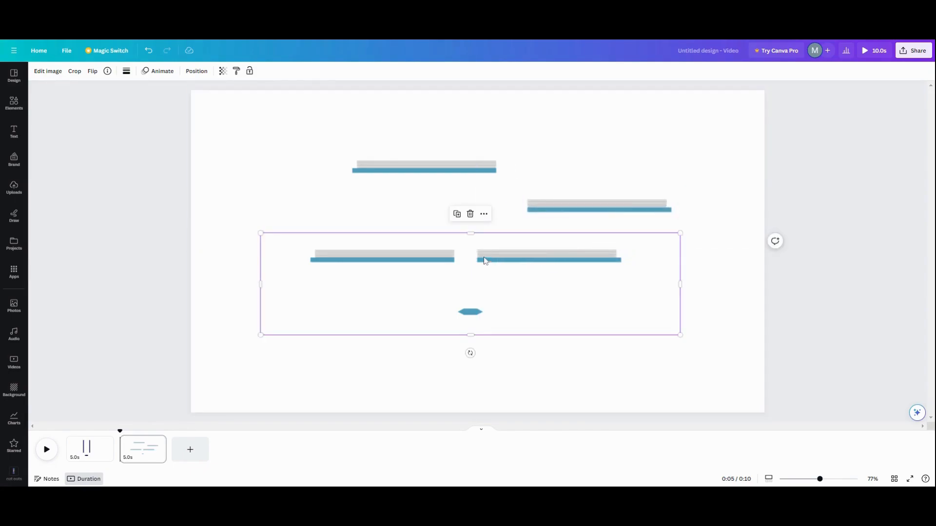
drag(470, 233, 459, 299)
drag(262, 317, 448, 317)
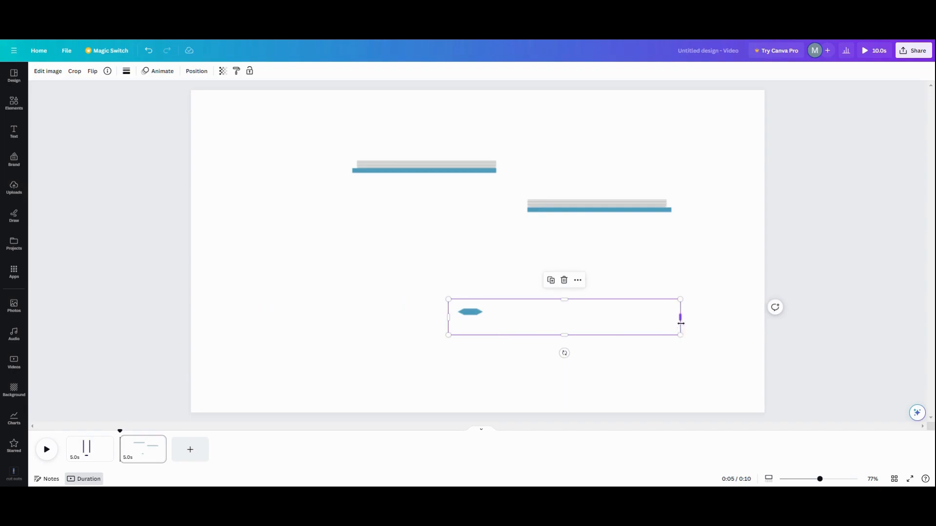
drag(679, 318, 485, 317)
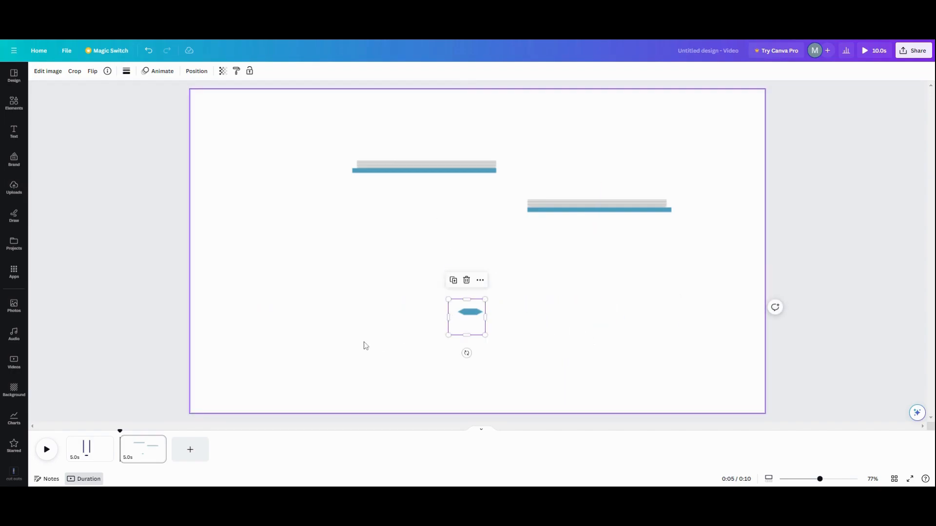
Rotate the two bar images upright so that their blue covers face outward and their gray pages face each other
click(475, 176)
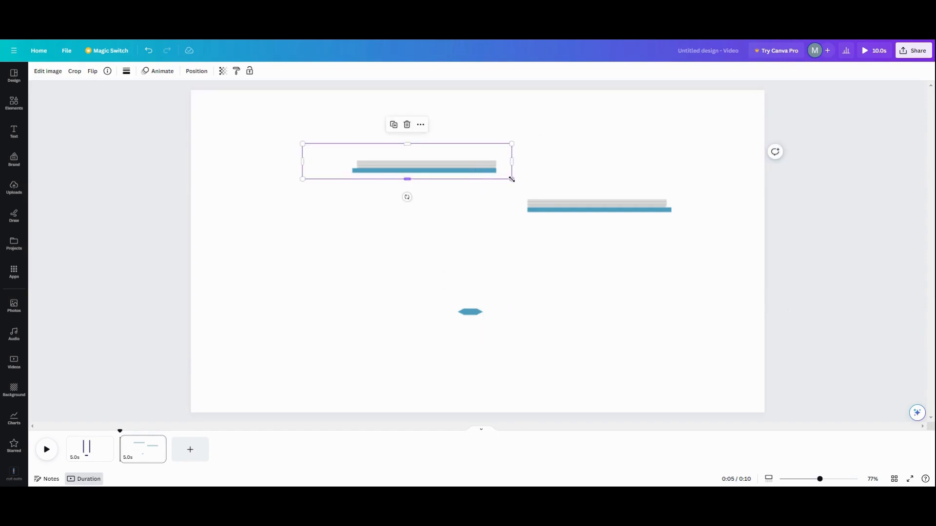
drag(493, 195, 490, 232)
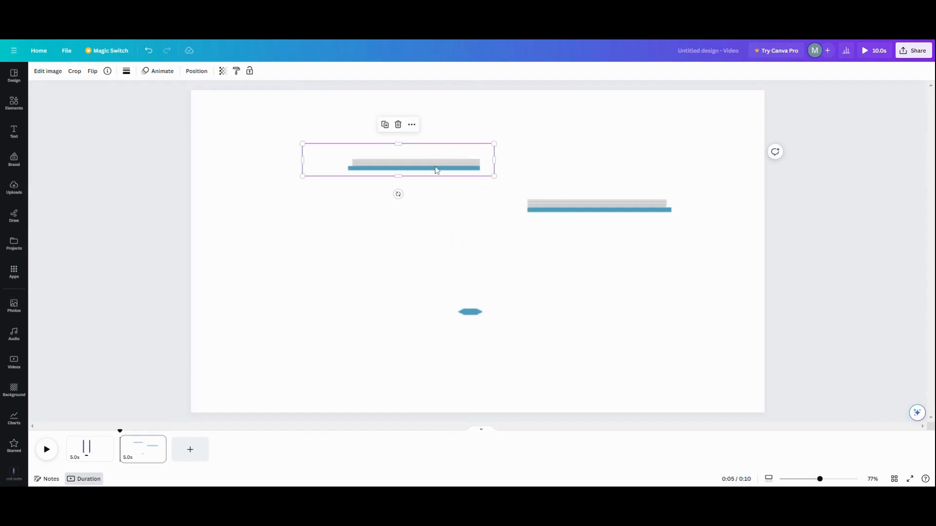
drag(398, 194, 407, 225)
click(554, 209)
drag(600, 237, 519, 243)
drag(524, 150, 548, 127)
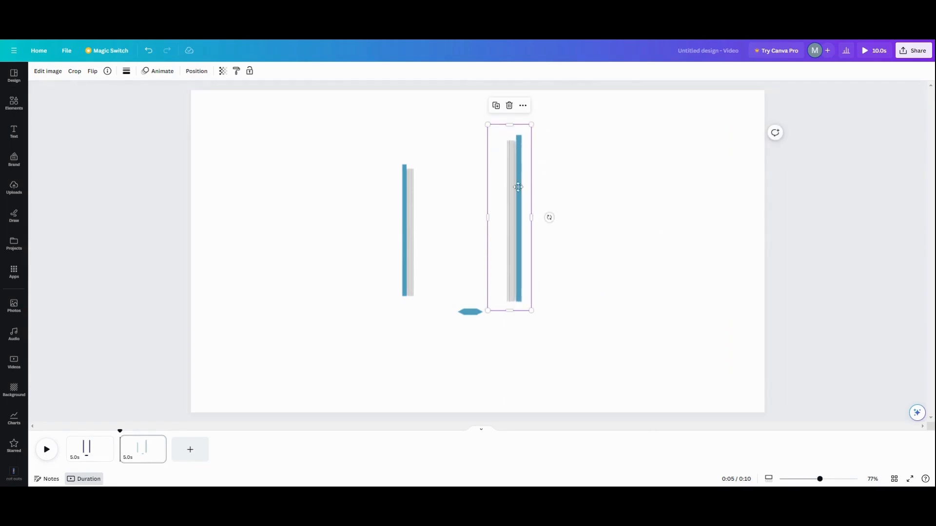
Place the left cover-and-pages piece against the right one and enlarge it until both match in height and the pages meet
click(420, 222)
drag(429, 119, 496, 92)
drag(421, 221, 509, 229)
drag(483, 321, 481, 326)
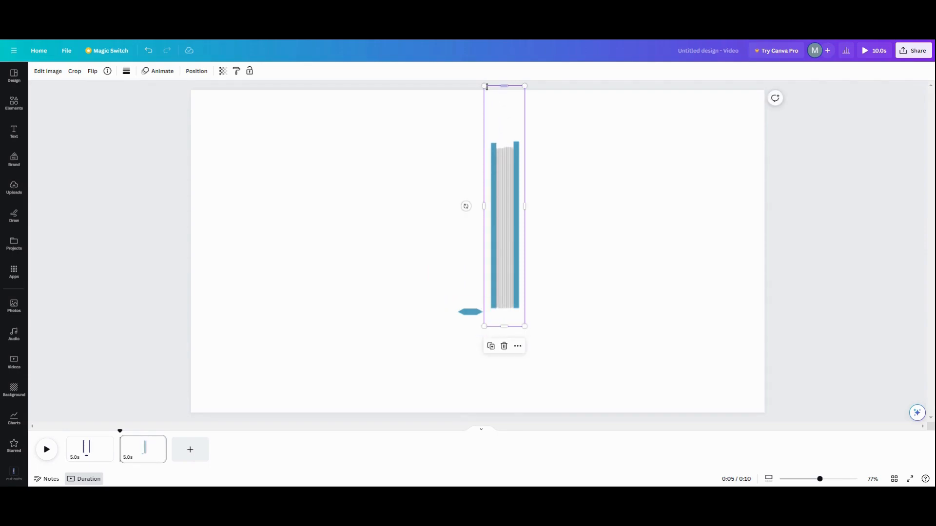
click(606, 200)
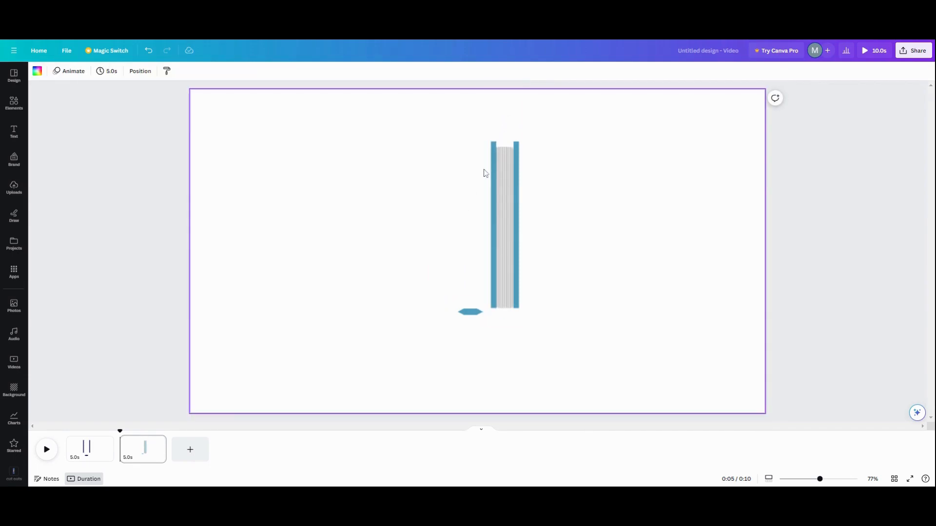
click(493, 168)
drag(485, 87, 484, 86)
click(596, 182)
Bring the hexagon in front of the other pieces and fit it across the lower ends of both covers as the spine
drag(481, 321, 513, 320)
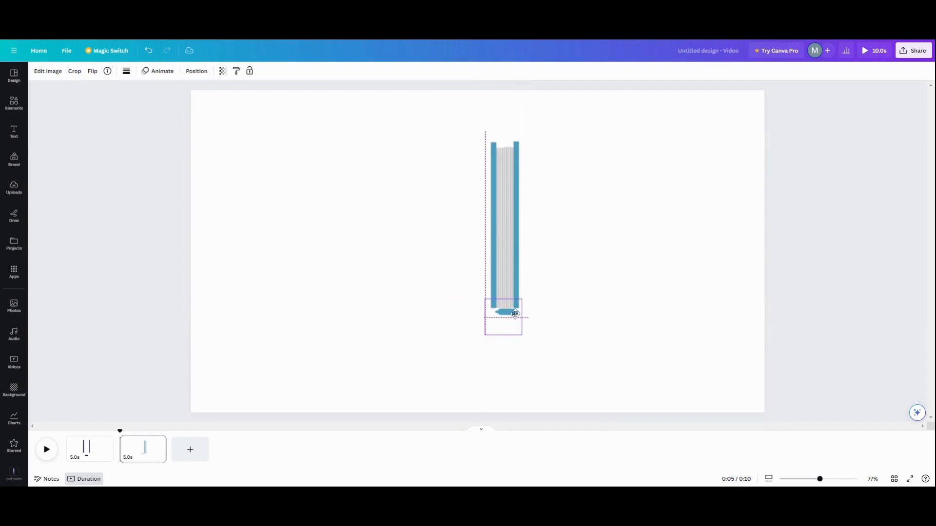
click(142, 73)
drag(97, 169, 161, 122)
click(549, 292)
click(578, 311)
drag(578, 311, 591, 291)
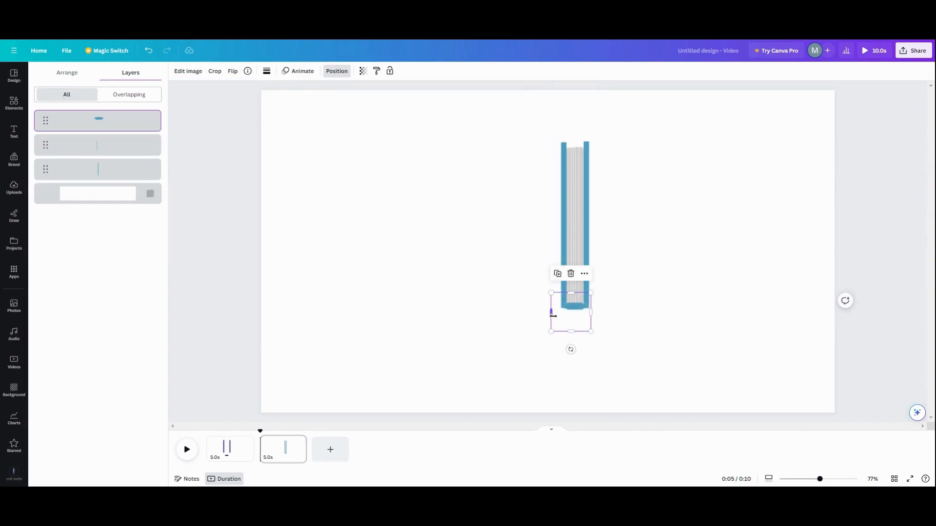
click(585, 305)
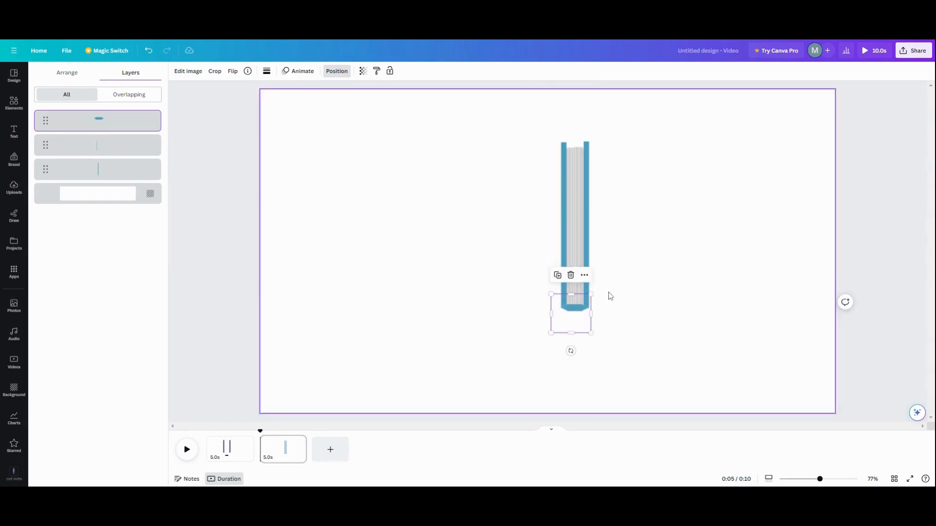
drag(596, 309, 594, 310)
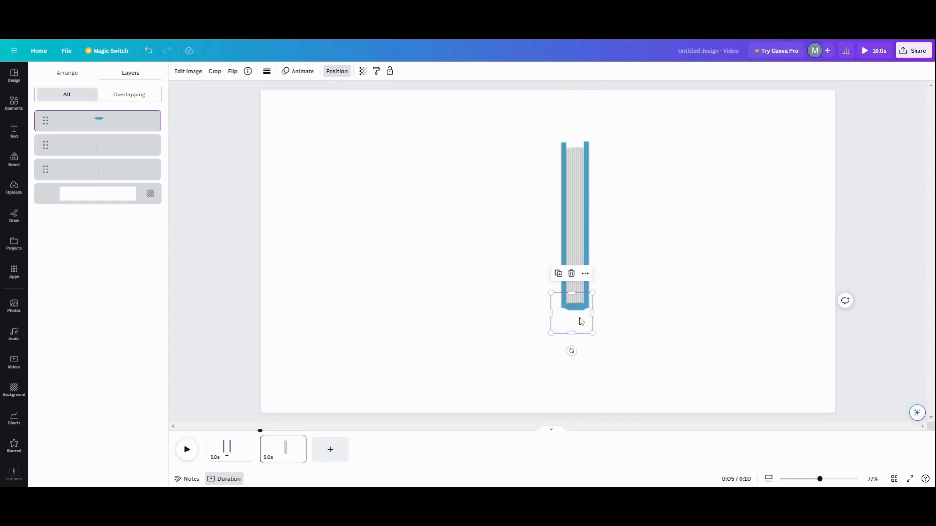
click(518, 343)
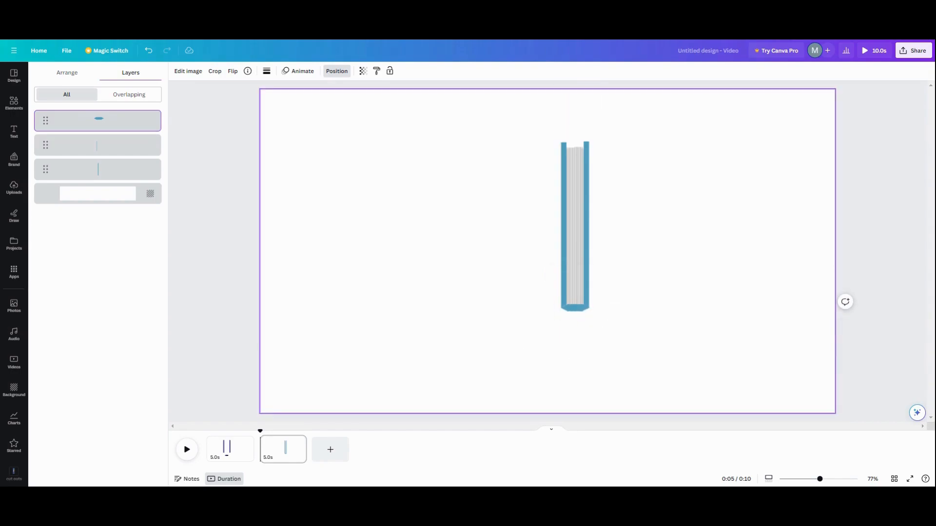
Select all the book pieces together and move the assembled book to the horizontal center of the page
drag(499, 165, 679, 347)
drag(622, 262, 663, 295)
drag(500, 261, 481, 267)
click(547, 317)
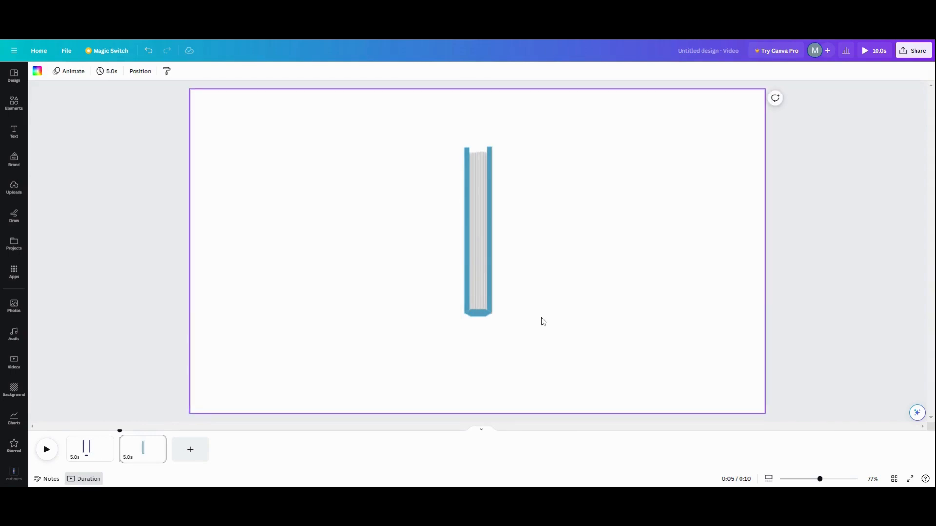
click(487, 235)
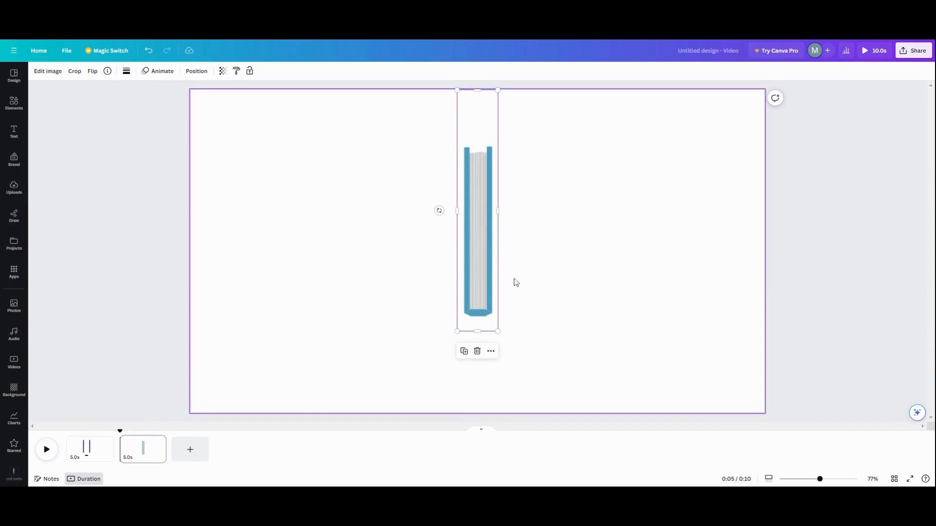
drag(474, 316, 471, 324)
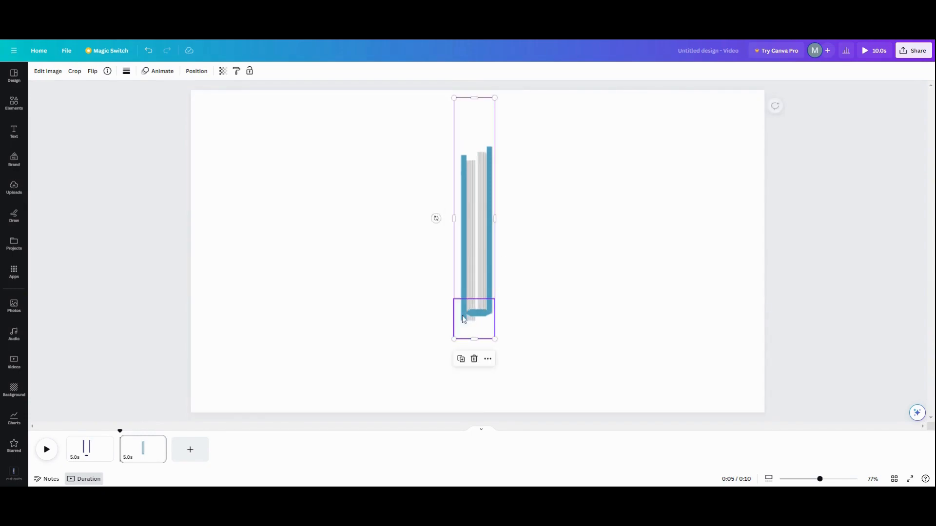
click(149, 50)
drag(488, 323, 501, 331)
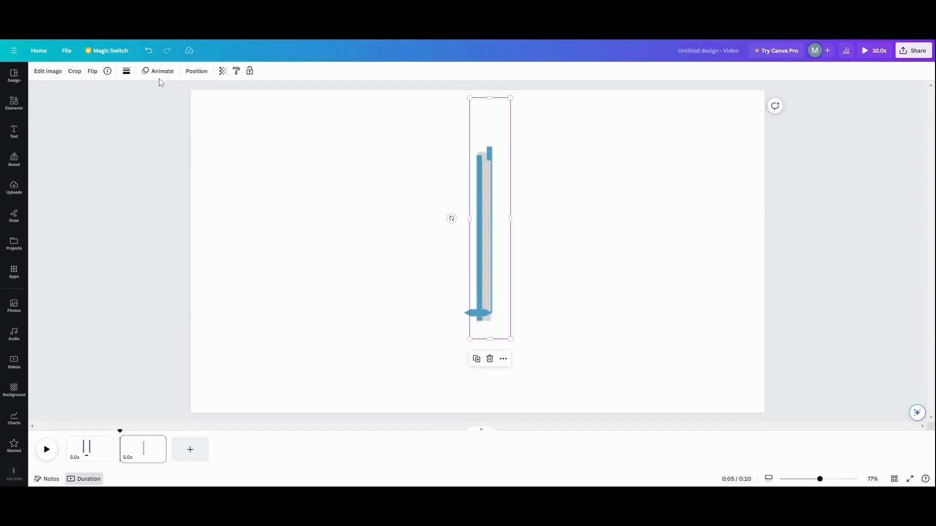
click(146, 54)
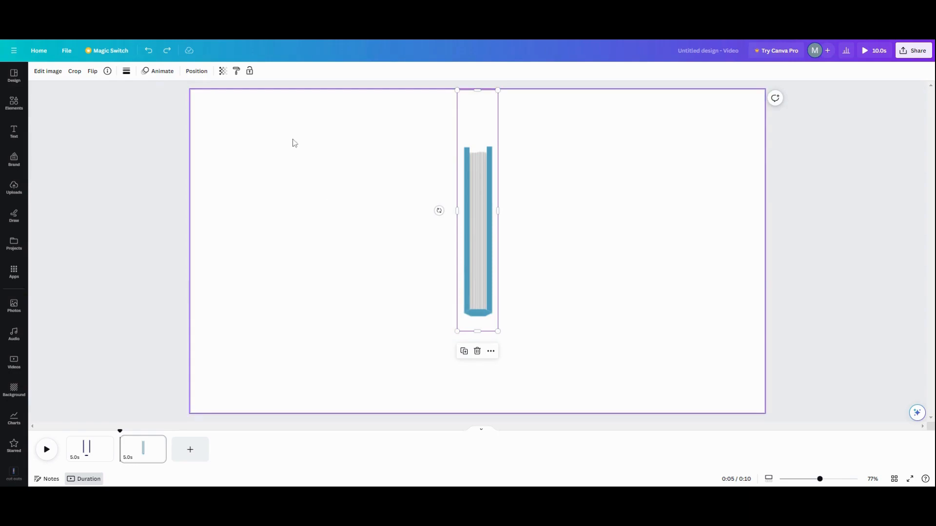
Select the hexagon spine from the layer list and move it off the book into the empty area at the upper left
click(197, 71)
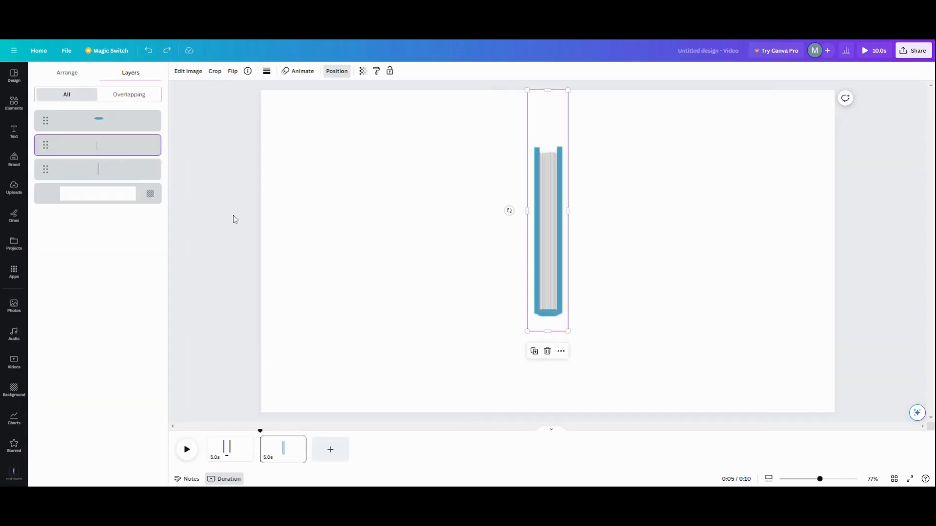
click(104, 120)
drag(547, 321, 439, 157)
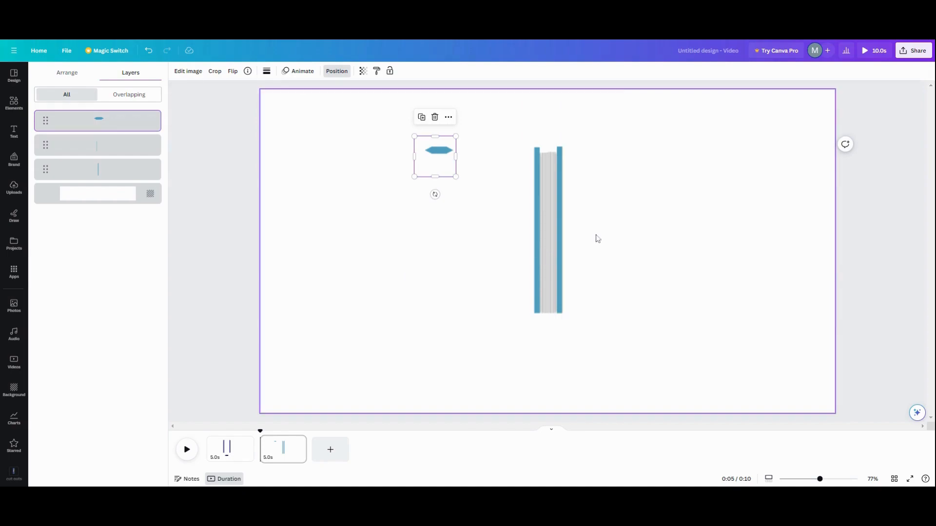
Try to rotate the left cover-and-pages piece about its own center
click(544, 232)
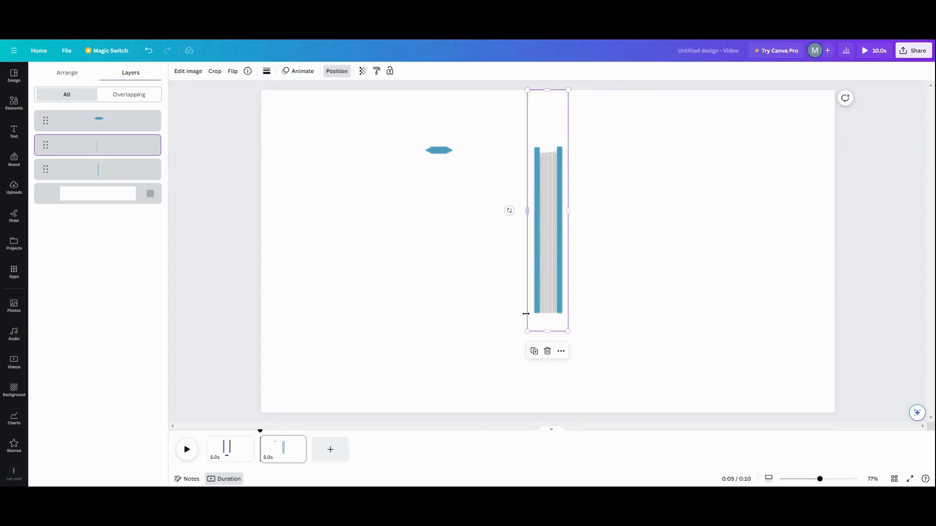
mouse_move(509, 210)
mouse_down()
mouse_move(502, 219)
mouse_move(493, 205)
mouse_move(492, 213)
mouse_up()
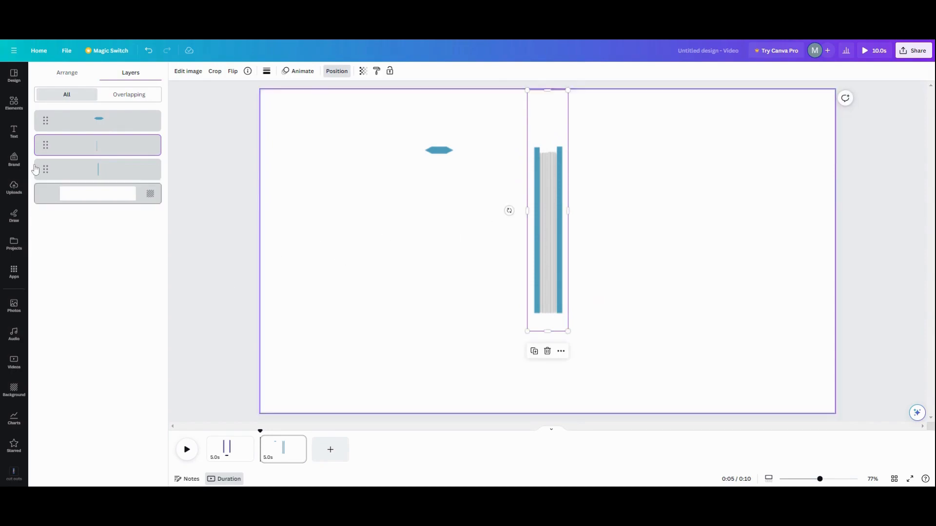
Insert a blue circle, enlarge it slightly, and center it on the lower end of the book pieces
click(9, 103)
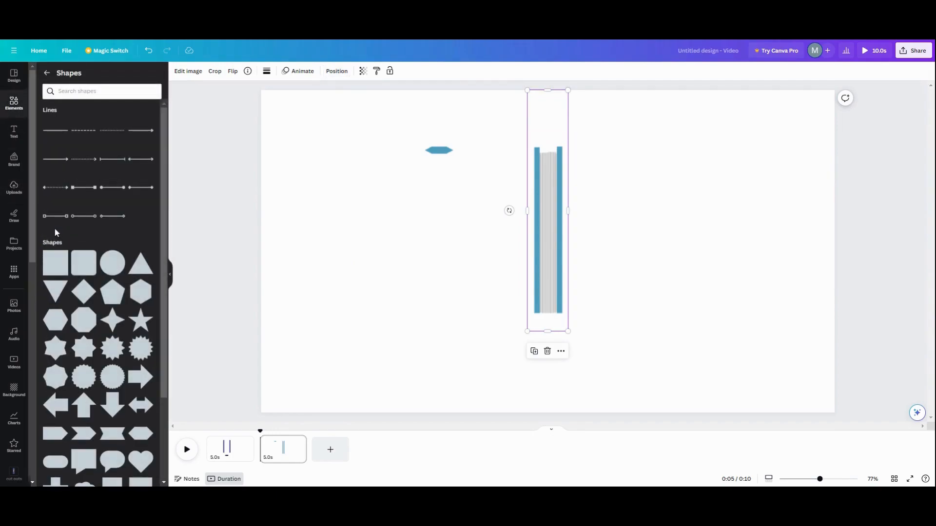
click(108, 271)
mouse_move(554, 267)
mouse_down()
mouse_move(540, 277)
mouse_move(551, 277)
mouse_up()
drag(495, 317, 422, 383)
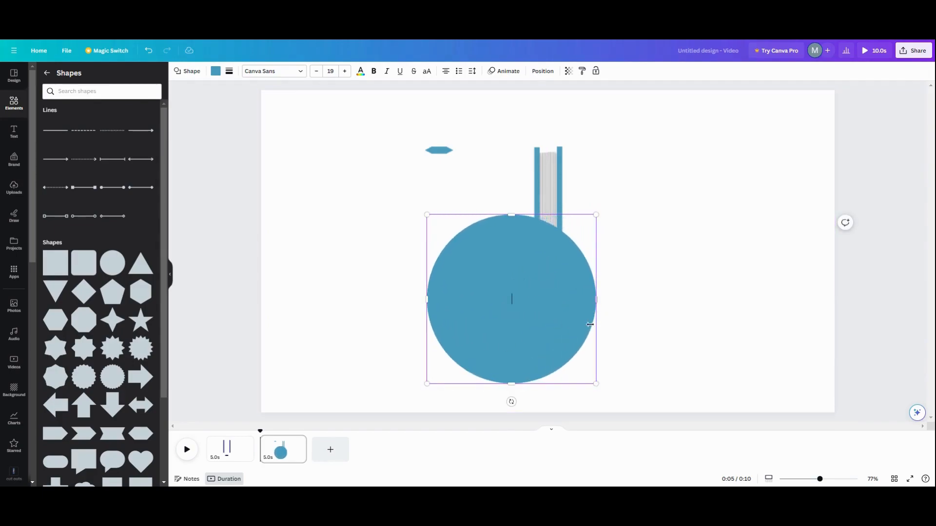
drag(596, 384, 608, 394)
drag(531, 346, 565, 346)
click(430, 252)
Duplicate the circle and move the copy to the upper right, clear of the book
click(502, 282)
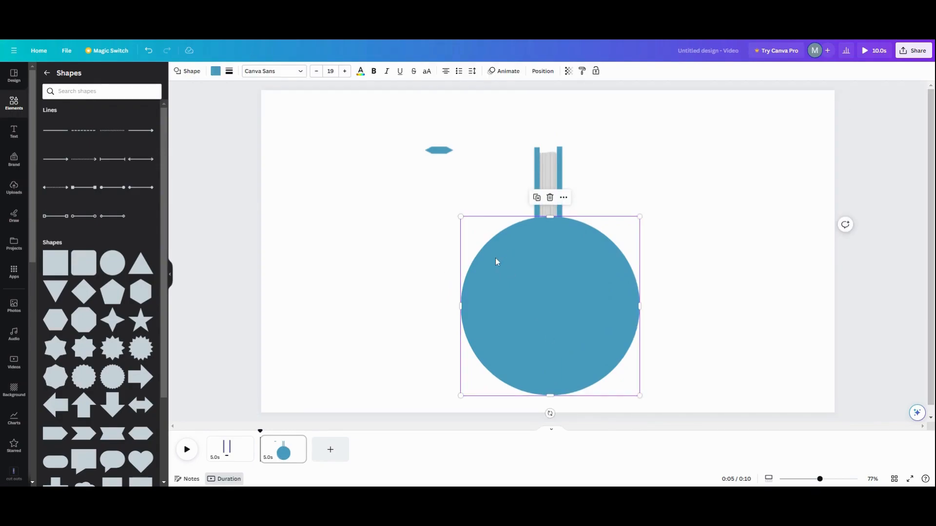
click(541, 202)
drag(549, 251, 749, 169)
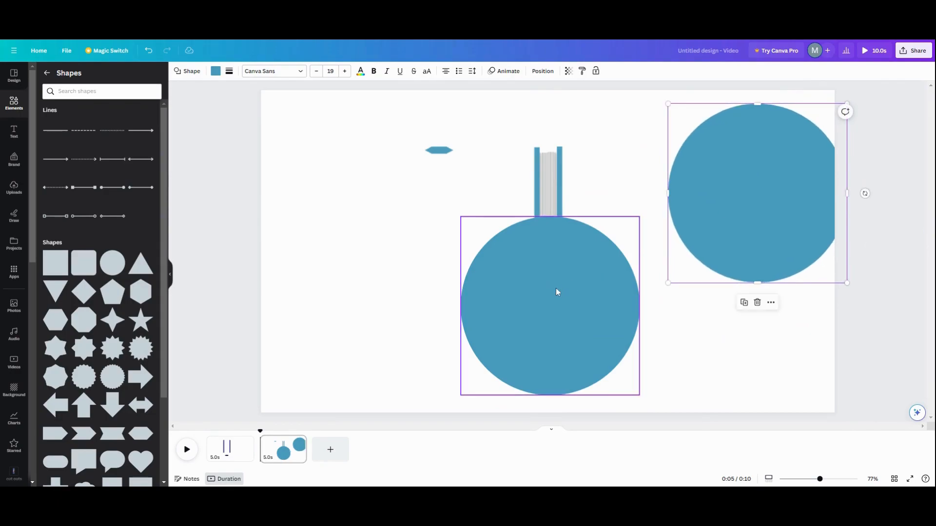
Reorder the layers so that both circles sit behind the hexagon and the two book pieces
click(555, 288)
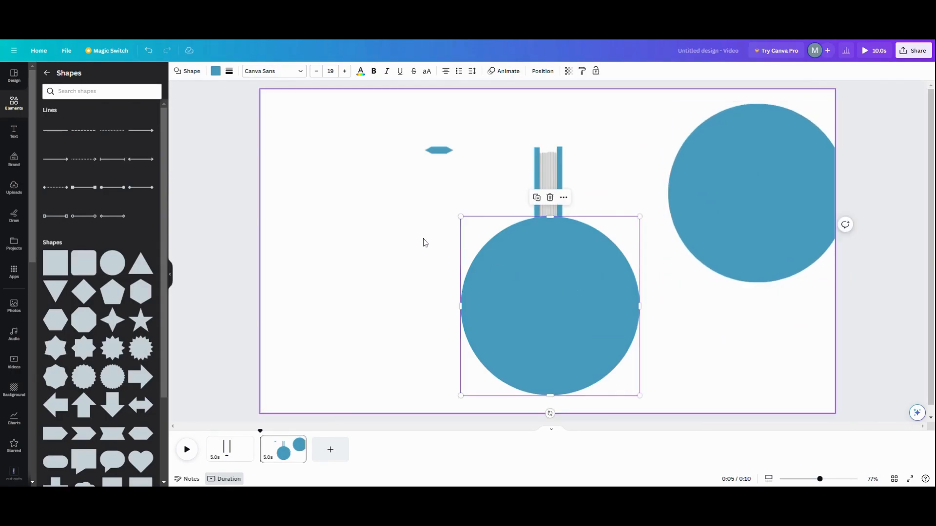
click(542, 71)
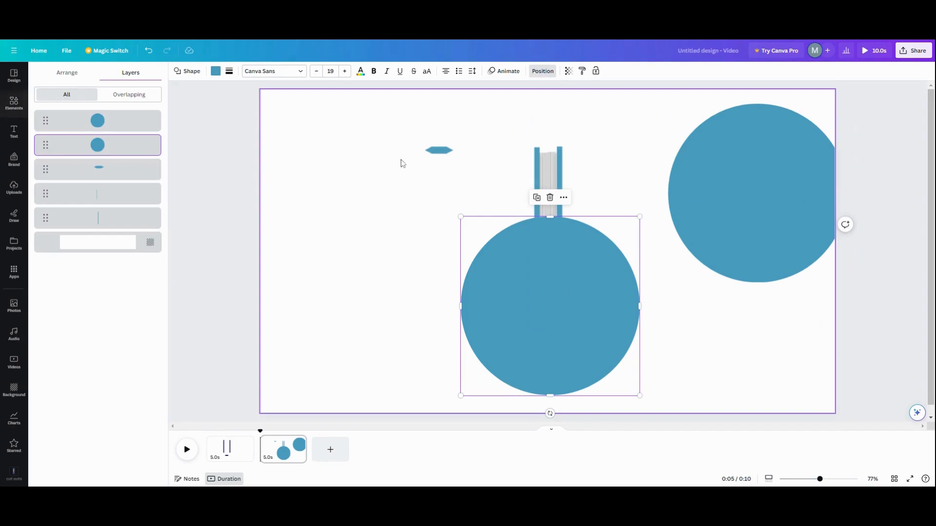
click(107, 123)
drag(95, 166, 98, 209)
click(115, 125)
drag(115, 125, 104, 200)
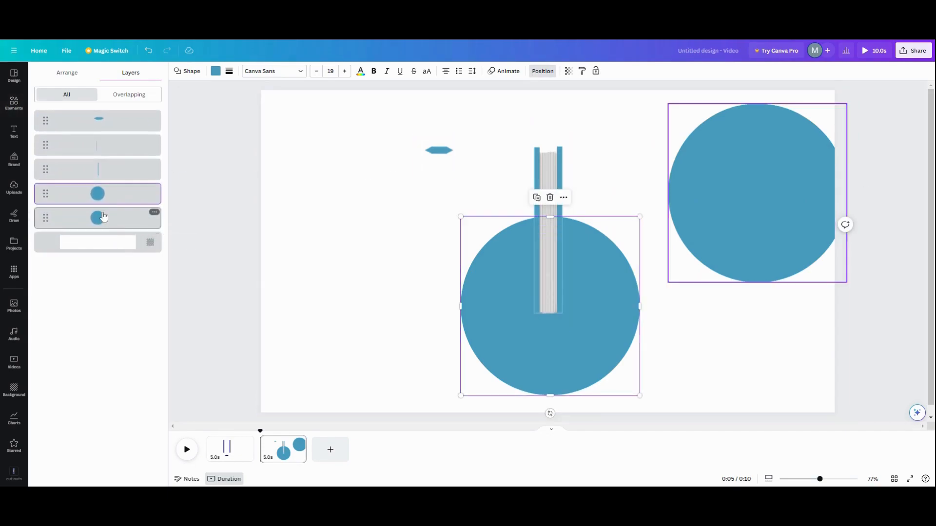
Group the upper-right circle with the right cover-and-pages piece
click(99, 220)
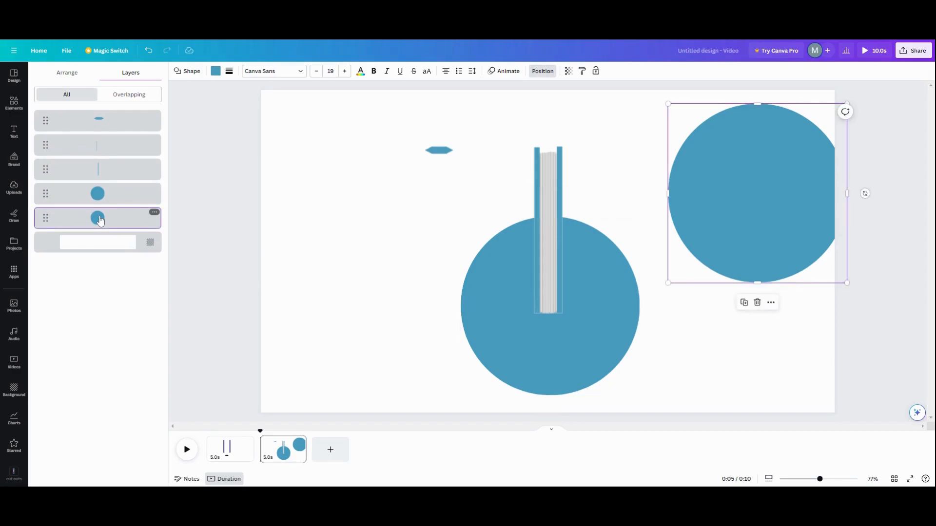
shift+click(107, 175)
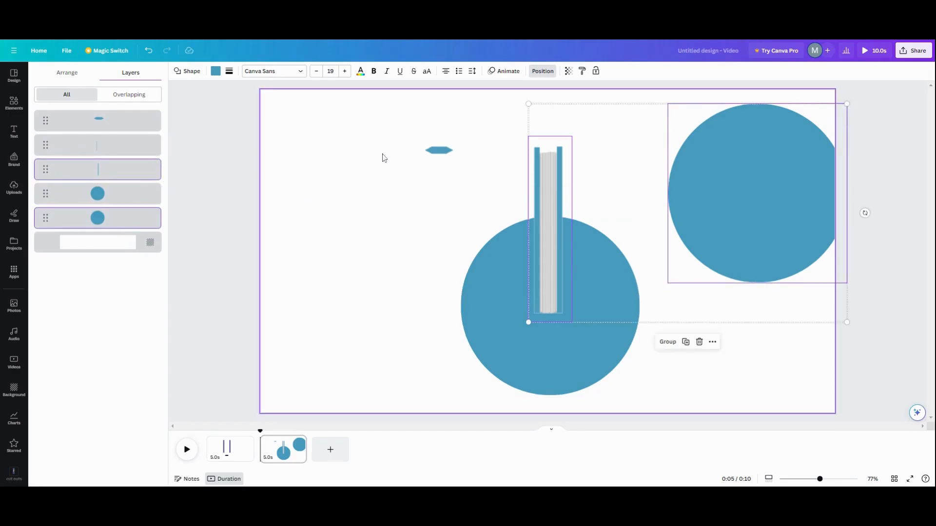
click(667, 342)
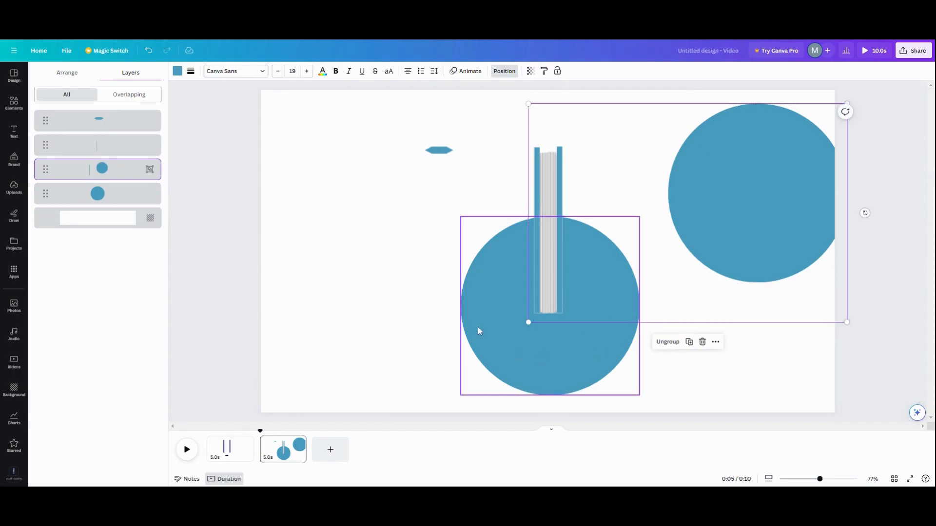
Set the transparency of the circle behind the book to 0
click(474, 314)
click(567, 71)
drag(570, 106, 469, 95)
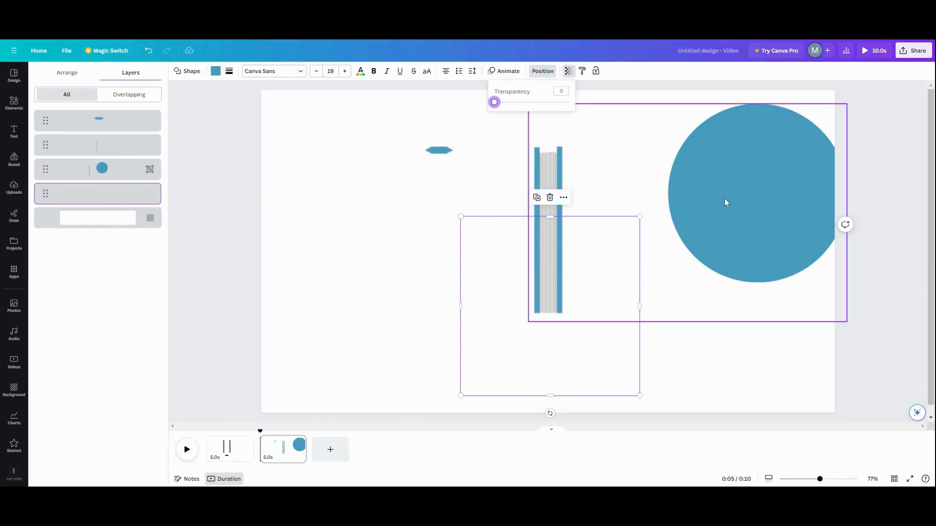
Move the grouped right book piece and circle leftward until the whole circle lies within the page
drag(724, 199, 694, 200)
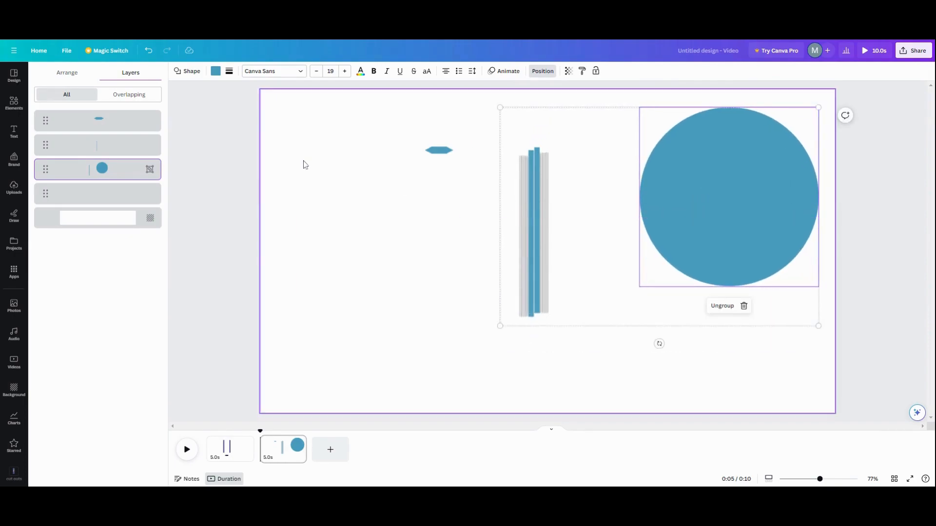
Undo the last move, the circle's transparency change and the grouping of the right book piece with the upper-right circle
click(149, 50)
click(149, 51)
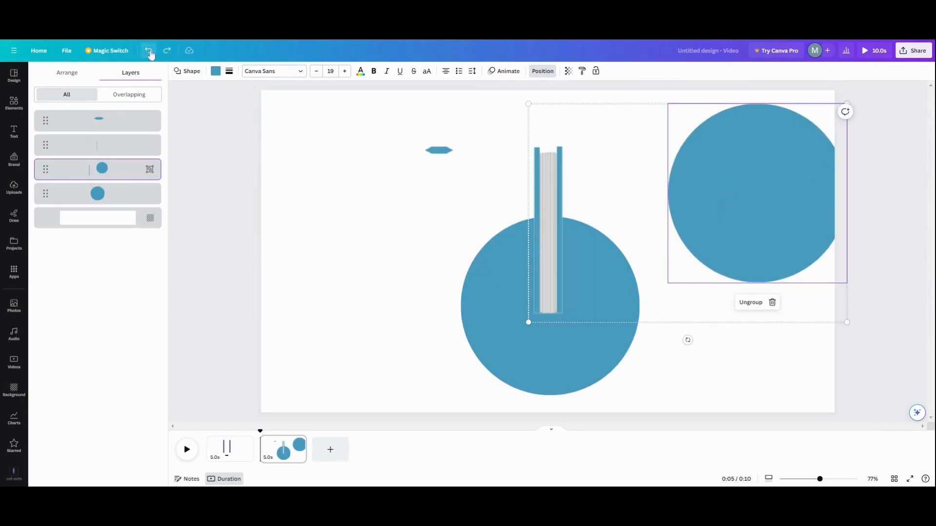
click(149, 50)
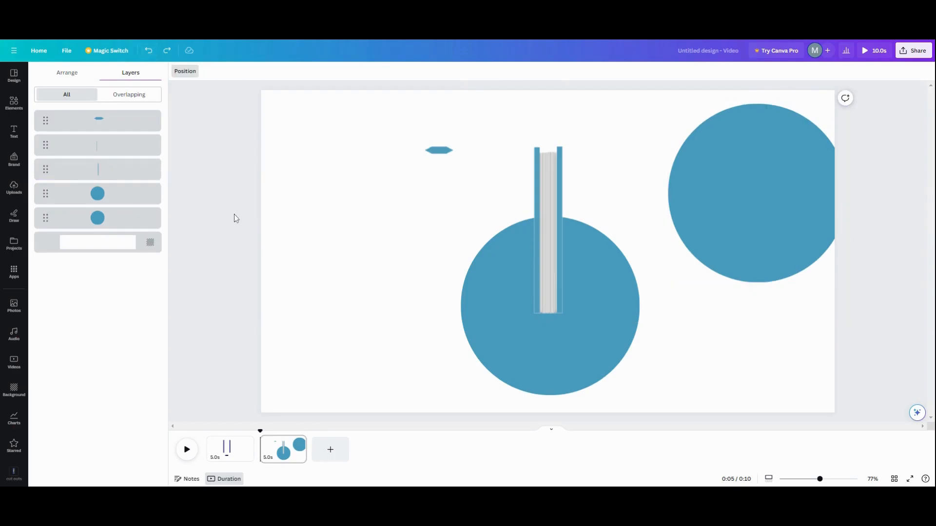
Group the circle behind the book with the right cover-and-pages piece
click(126, 199)
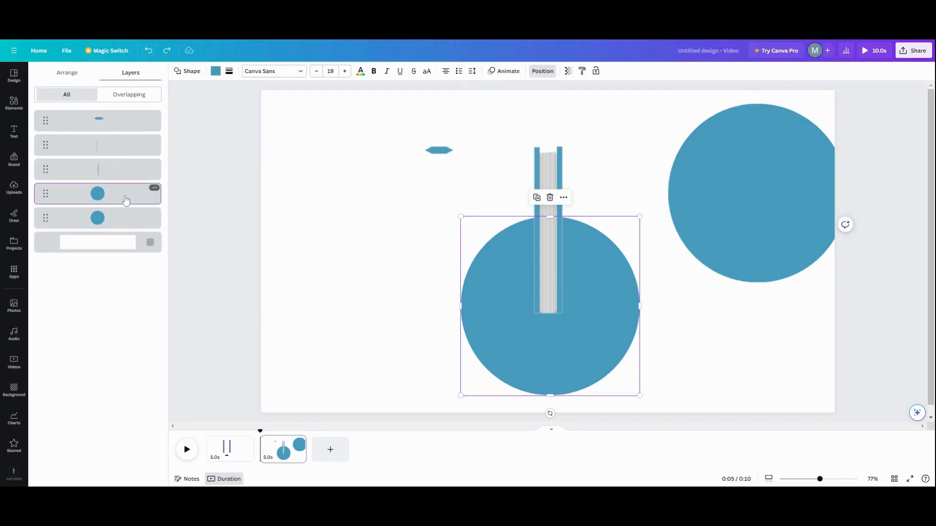
shift+click(122, 173)
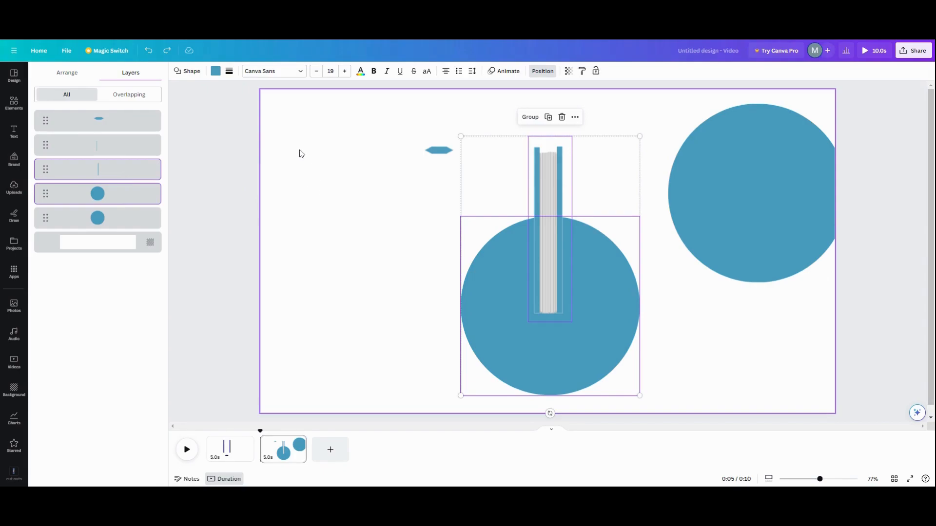
click(529, 118)
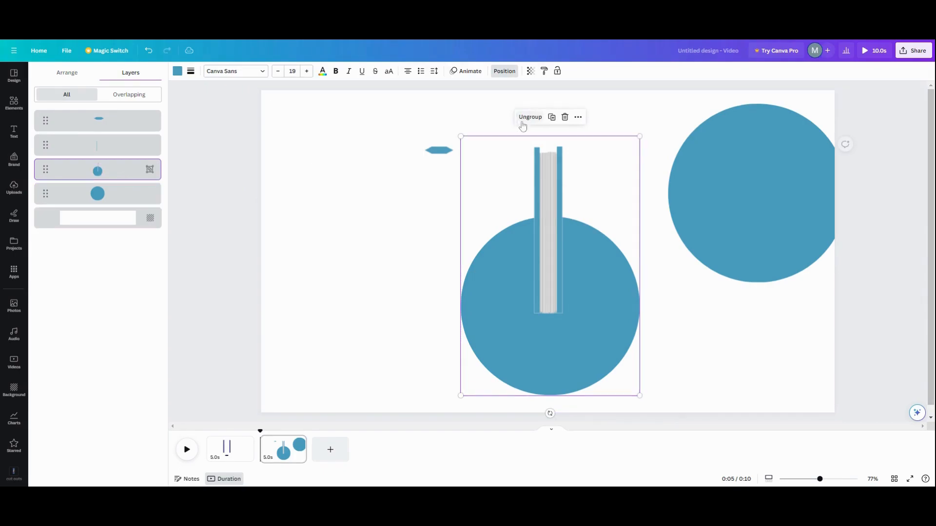
Set the transparency of the circle grouped with the right book piece to 0
click(488, 251)
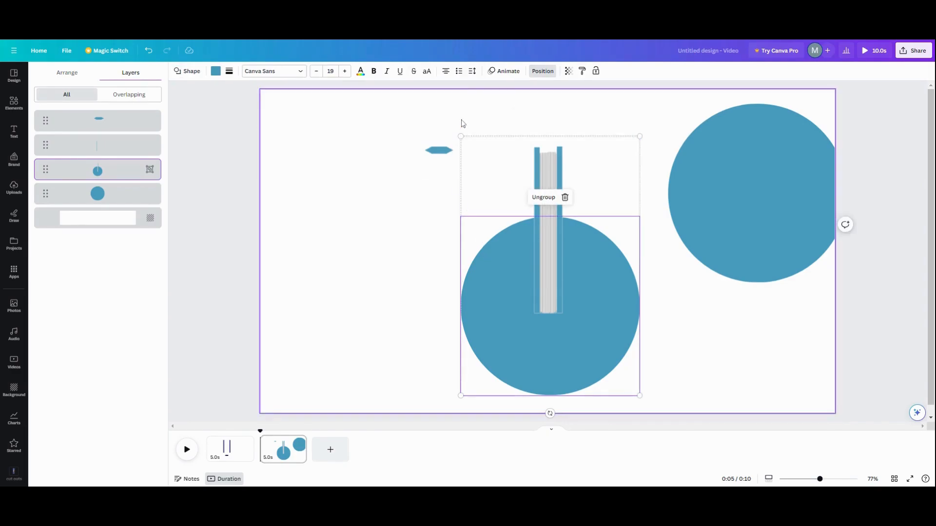
click(568, 71)
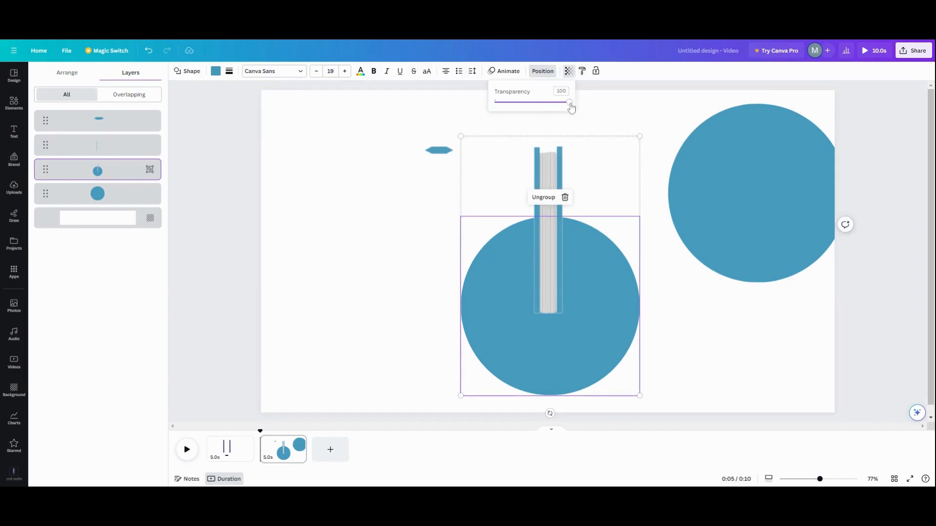
drag(567, 102, 448, 98)
click(279, 202)
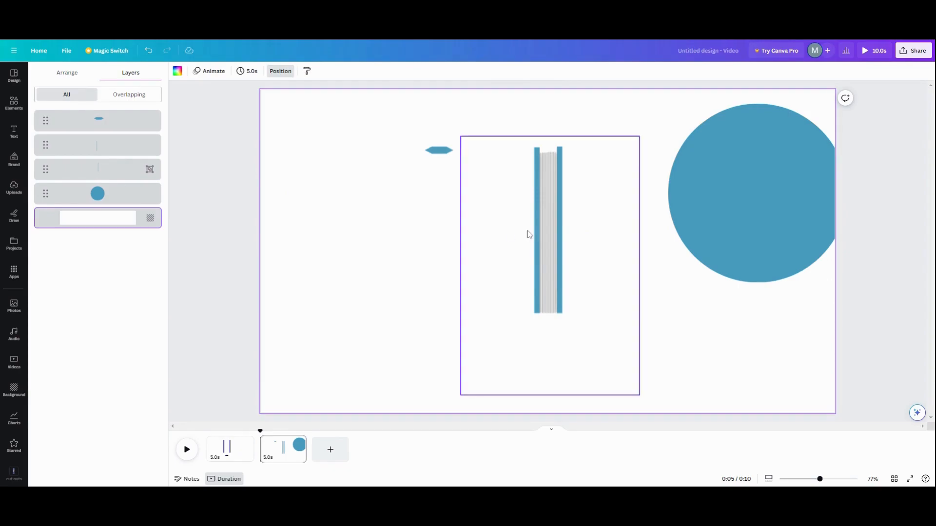
Move the remaining circle behind the book, centred on its lower end, and group it with the left cover-and-pages piece
drag(747, 192, 536, 290)
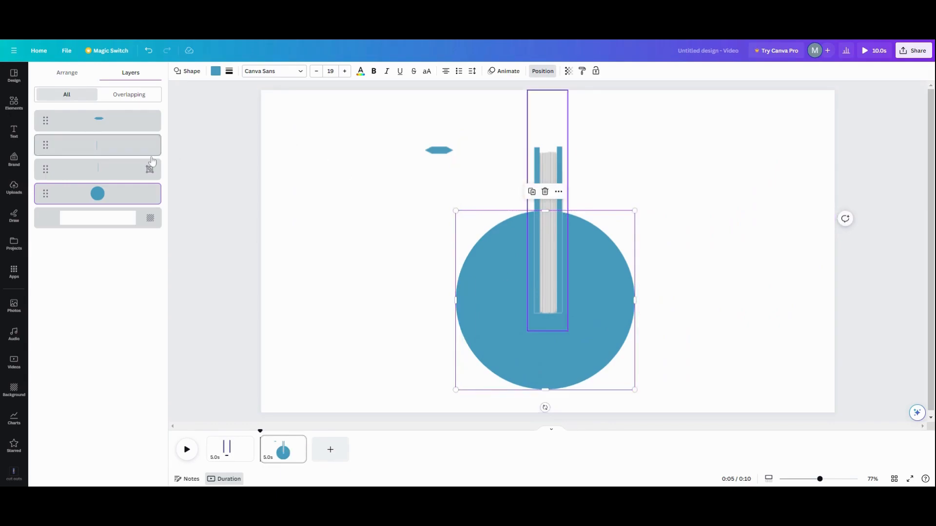
click(115, 155)
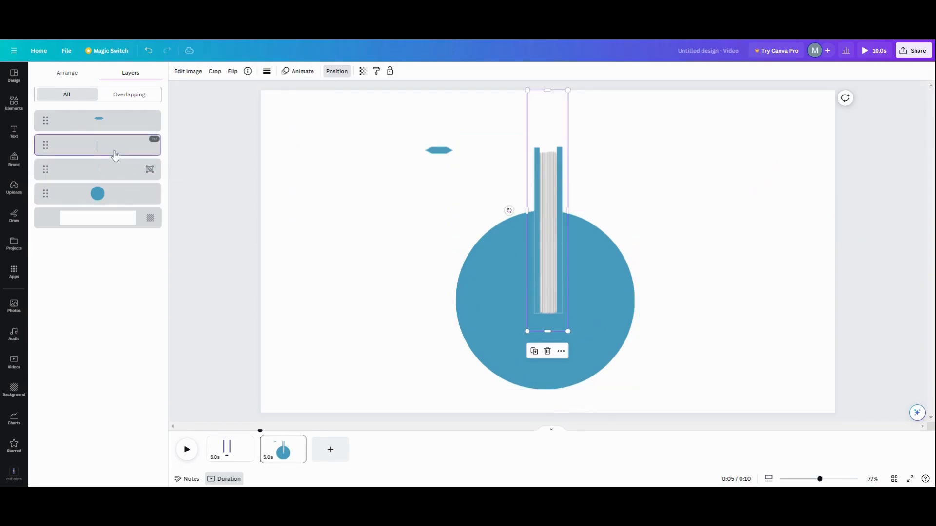
shift+click(509, 217)
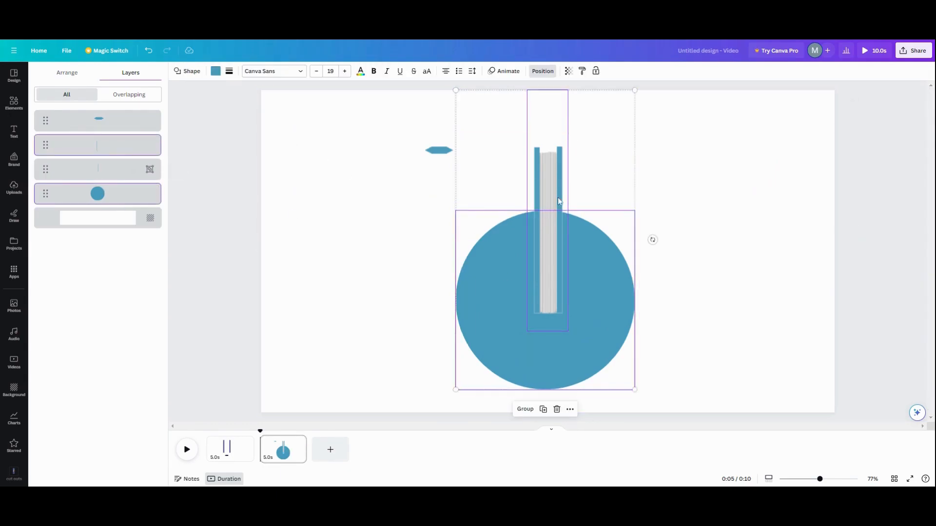
click(525, 409)
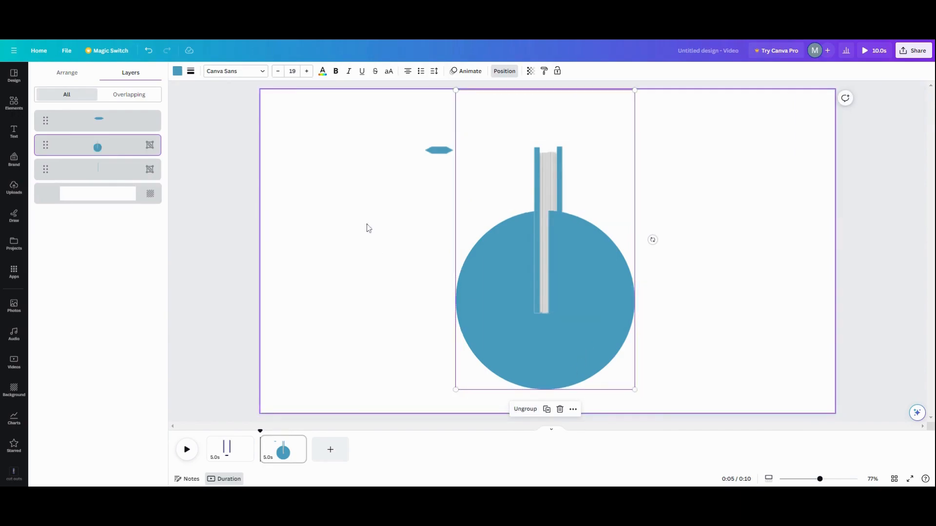
Set the transparency of the circle grouped with the left book piece to 0
click(484, 264)
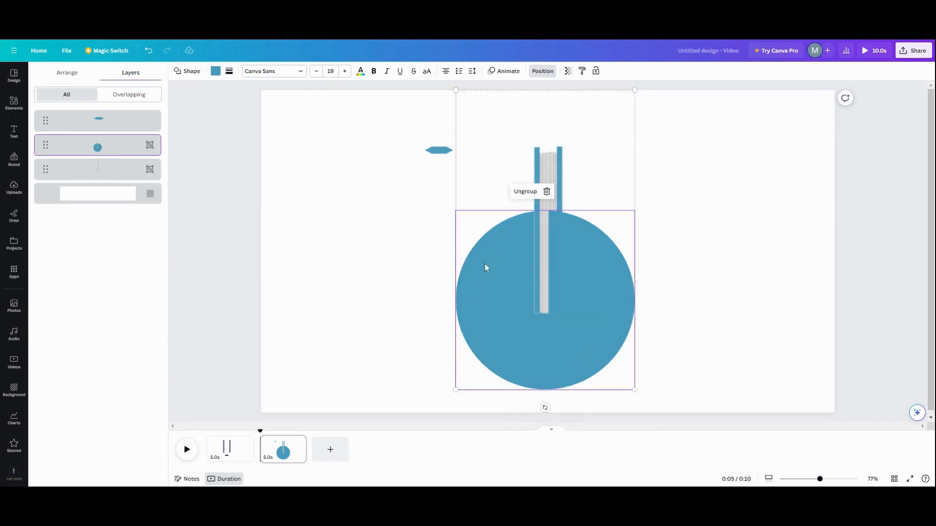
click(568, 71)
drag(568, 101, 389, 100)
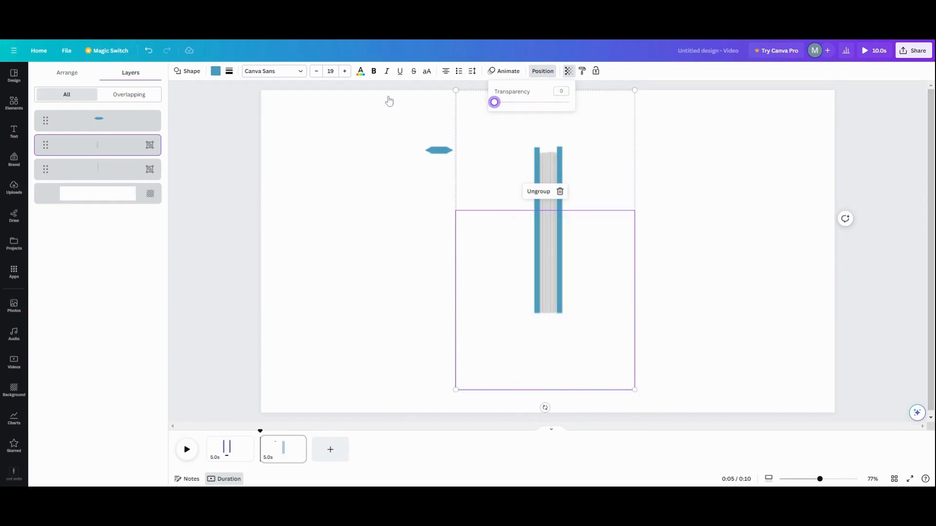
Place the blue hexagon across the bottom ends of both covers as the spine, and duplicate the page
drag(445, 155, 555, 320)
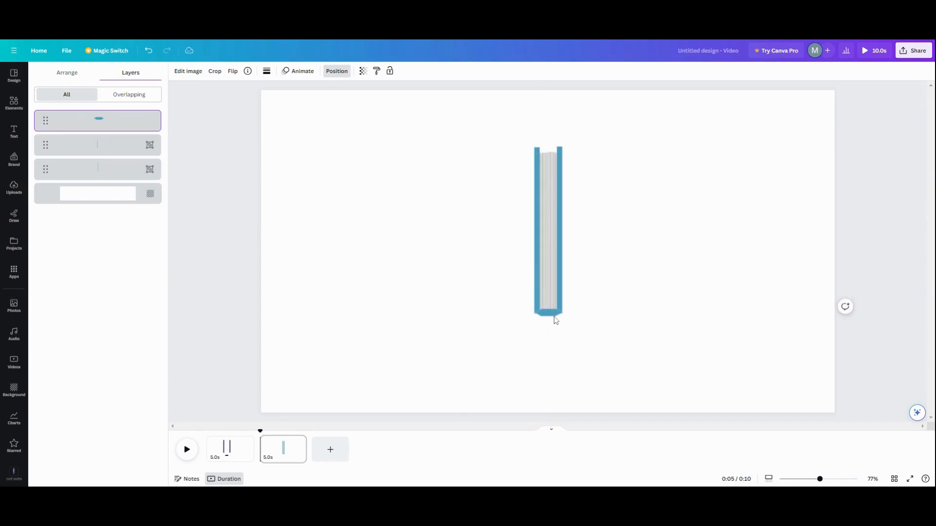
click(555, 320)
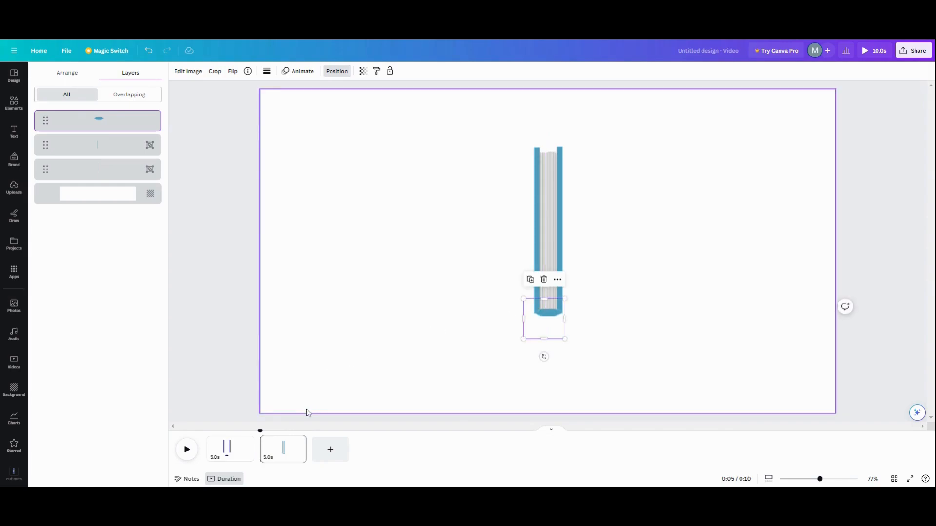
click(298, 442)
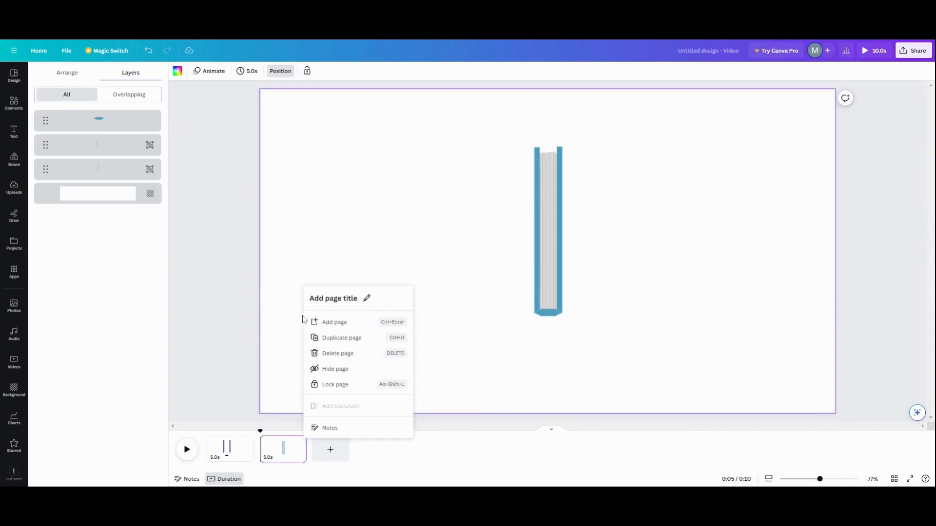
click(341, 337)
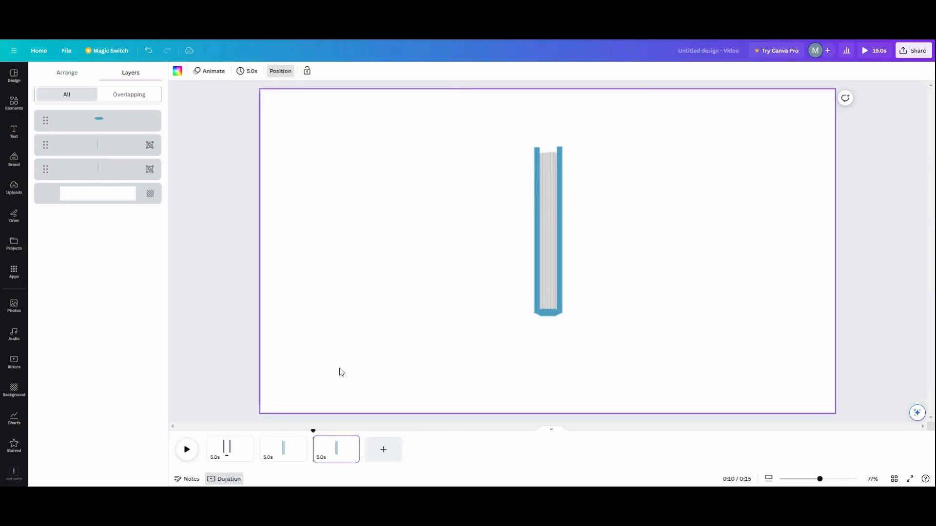
On the duplicated page, rotate the left book half counterclockwise until horizontal and set it flat on the left side of the spine
click(611, 233)
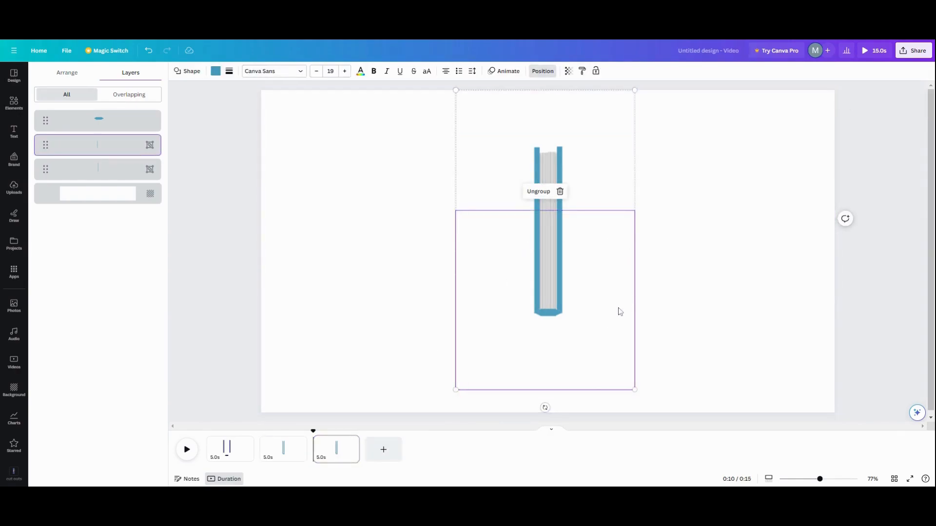
drag(544, 407, 726, 240)
drag(624, 249, 514, 303)
Rotate the right book half clockwise until horizontal and set it flat on the right side of the spine
click(604, 193)
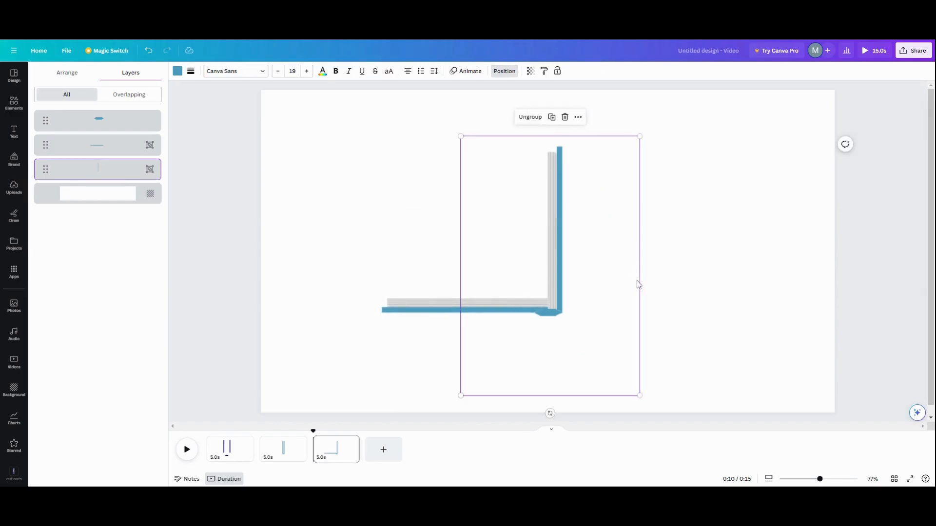
drag(550, 413, 452, 265)
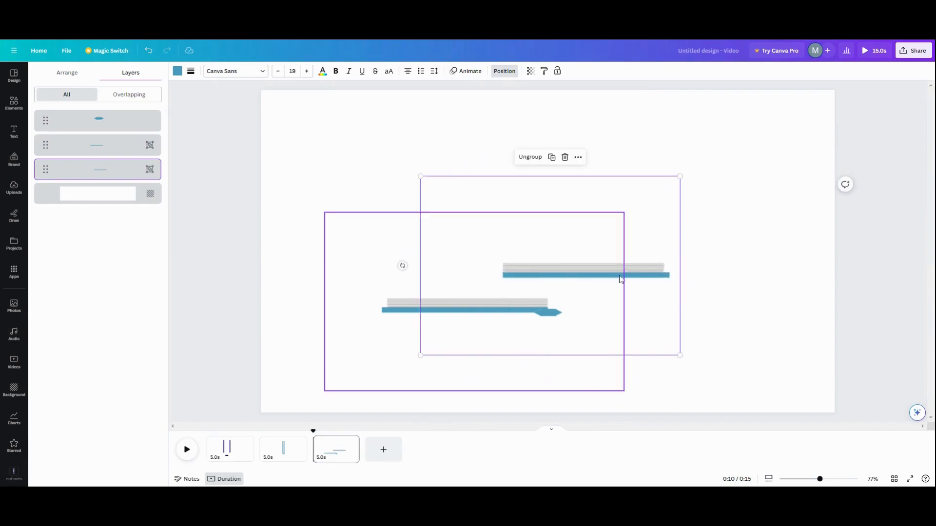
drag(643, 274, 684, 304)
drag(687, 306, 684, 302)
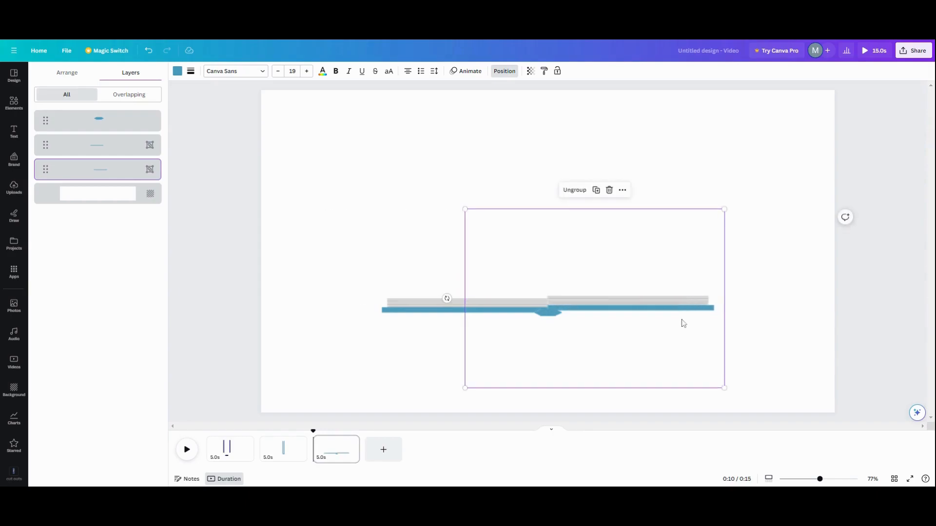
Nudge the right book half down and left until its cover and pages line up with the left half
click(806, 397)
key(Down)
key(Down)
key(Down)
key(Down)
key(Down)
key(Down)
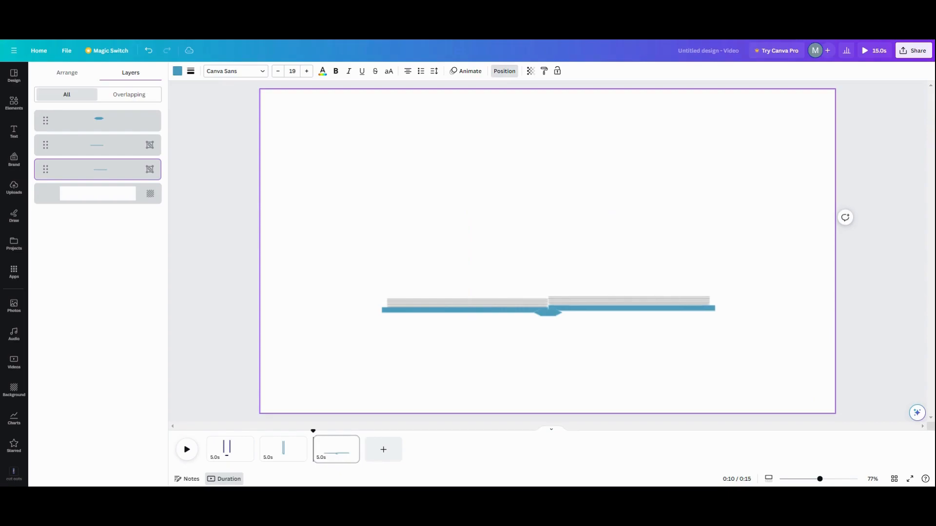
key(Left)
key(Left)
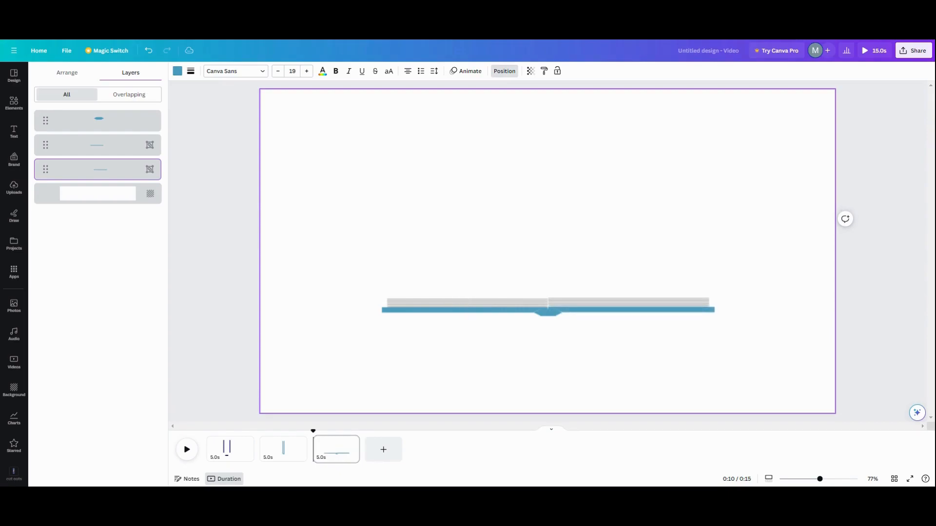
key(Down)
key(Down)
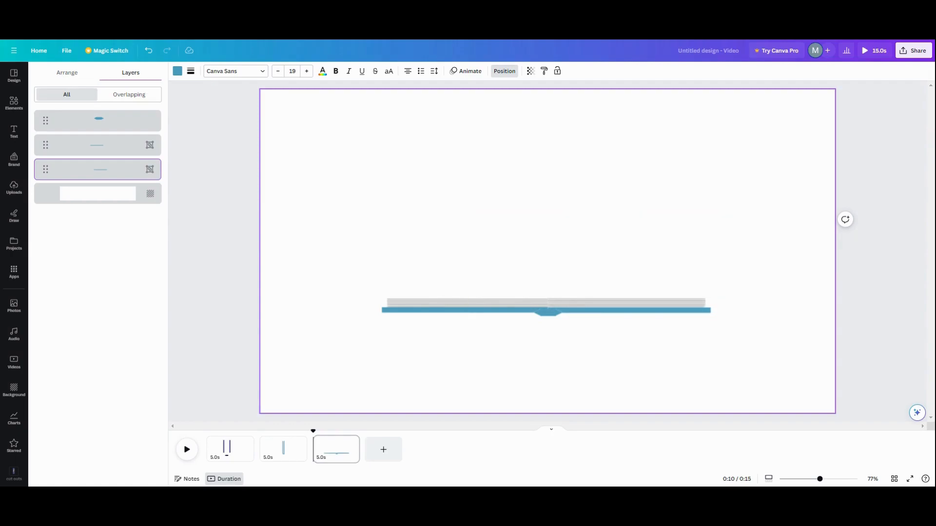
key(Up)
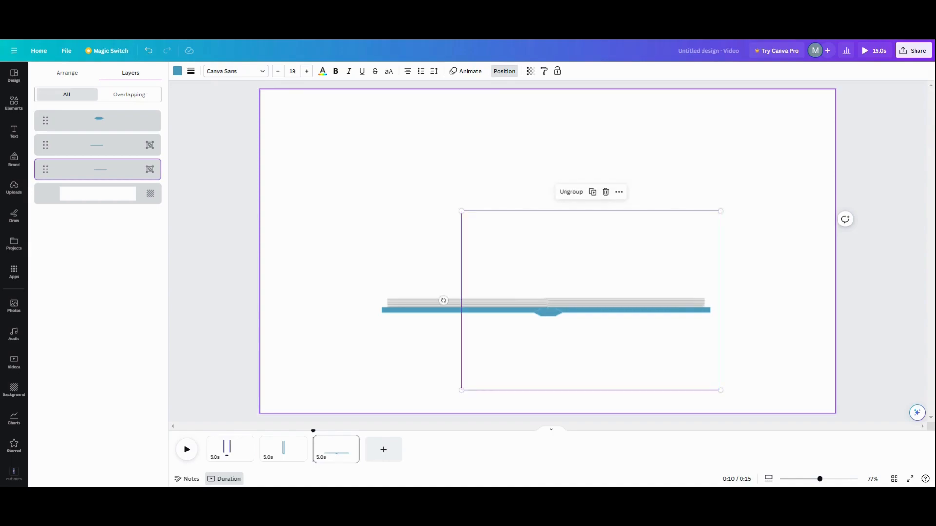
click(762, 349)
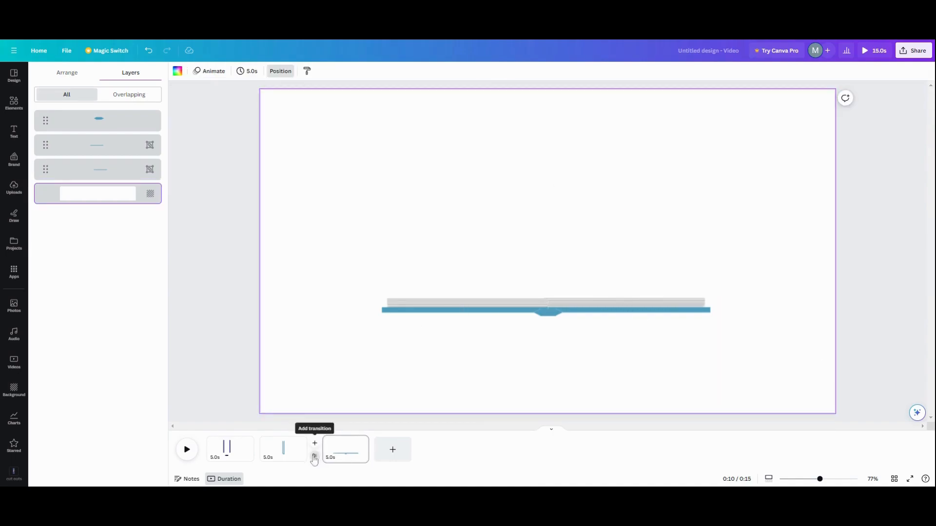
Add a Match & Move transition of 2.5 seconds between the closed-book and open-book pages, and play the animation
click(313, 454)
click(55, 205)
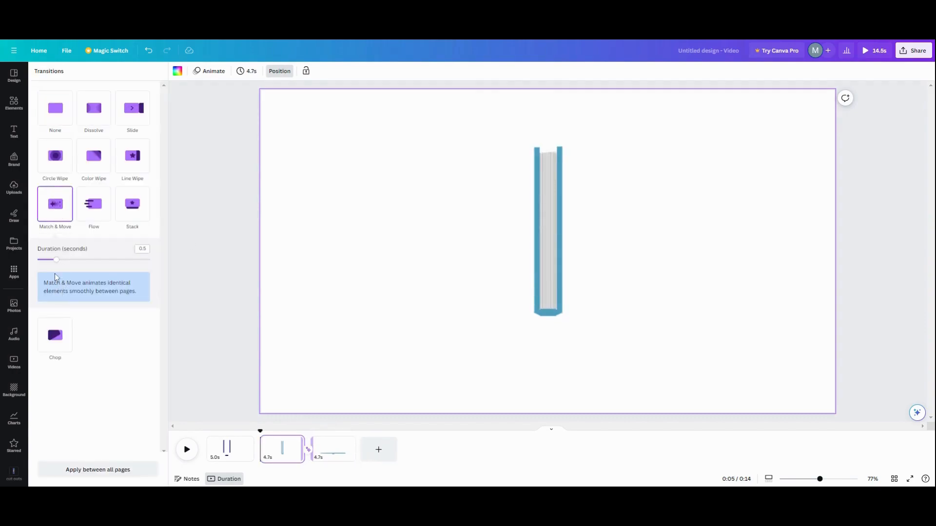
drag(57, 263, 207, 277)
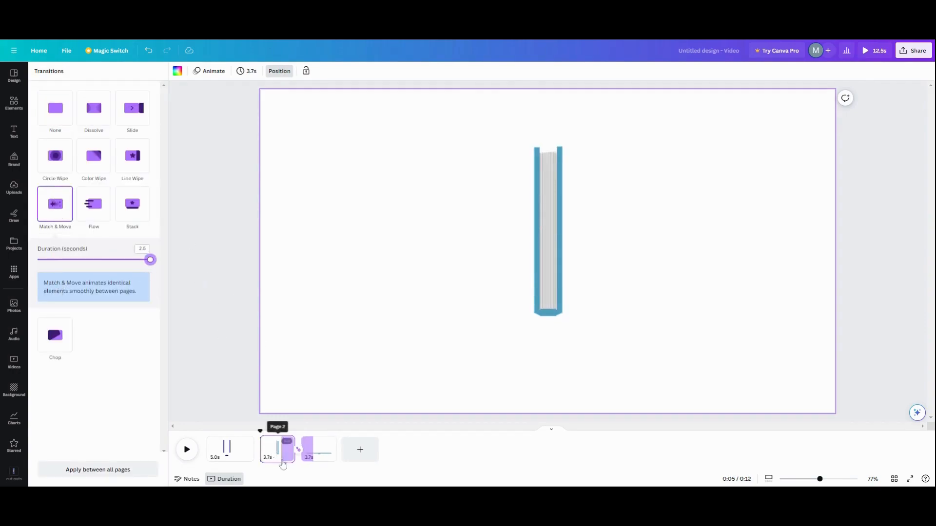
click(187, 450)
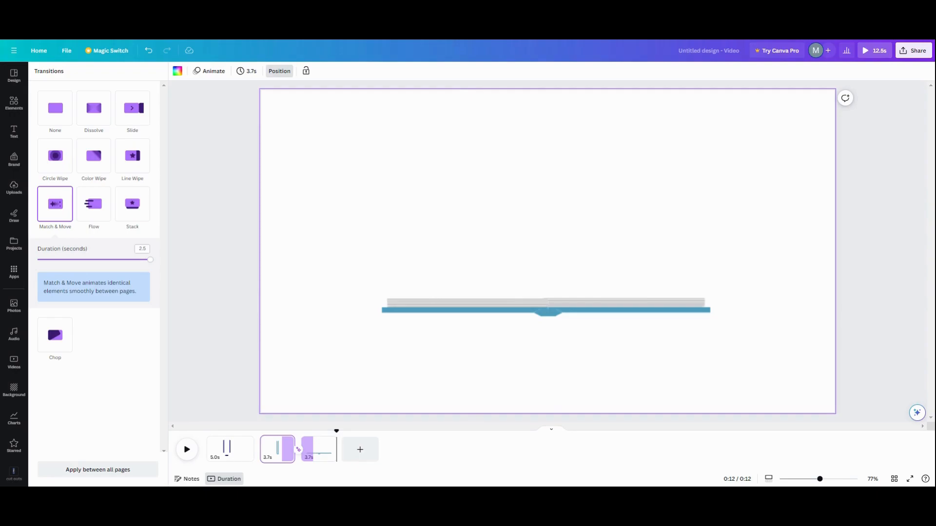
Set the background of the open-book page to pink and lighten it to #F8E7F2
click(326, 442)
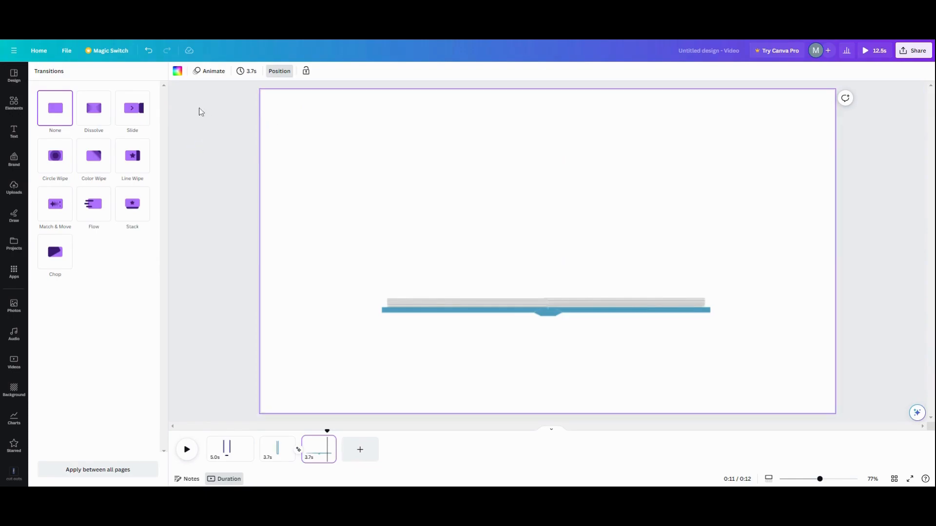
click(177, 71)
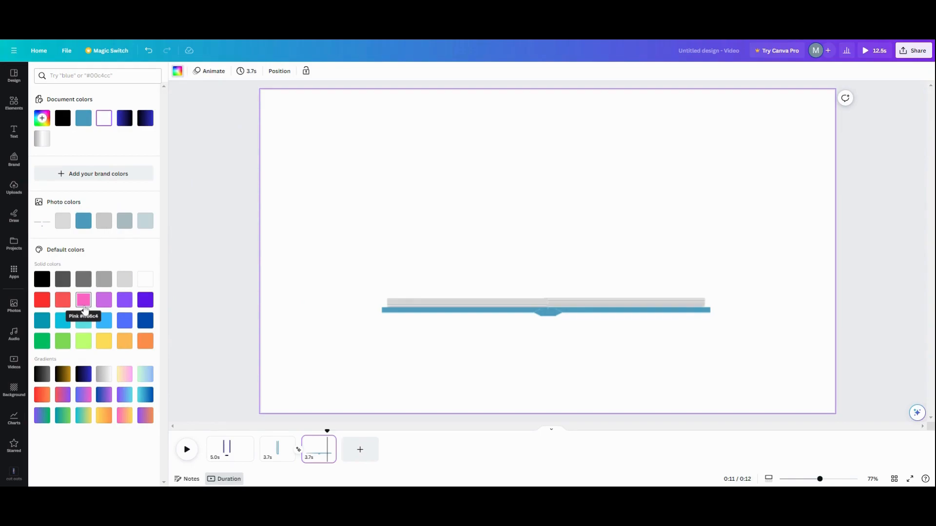
click(84, 301)
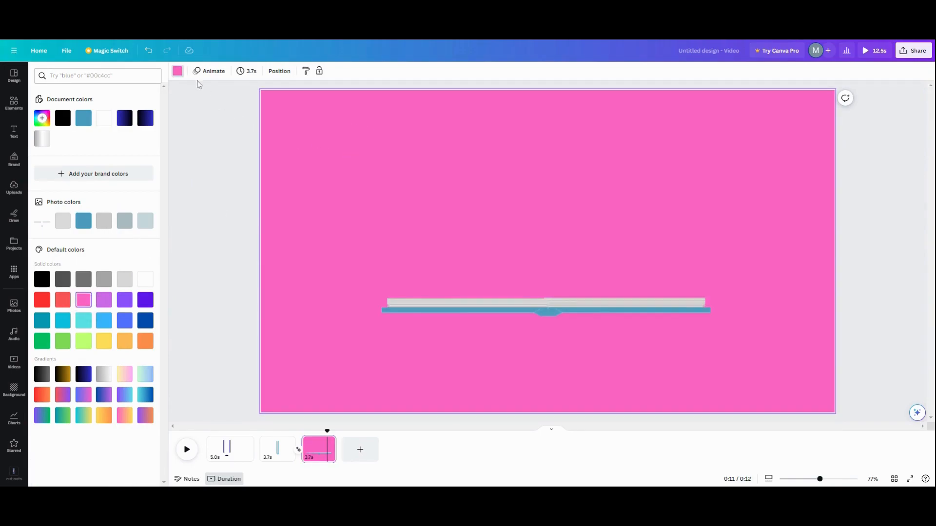
click(175, 73)
click(177, 74)
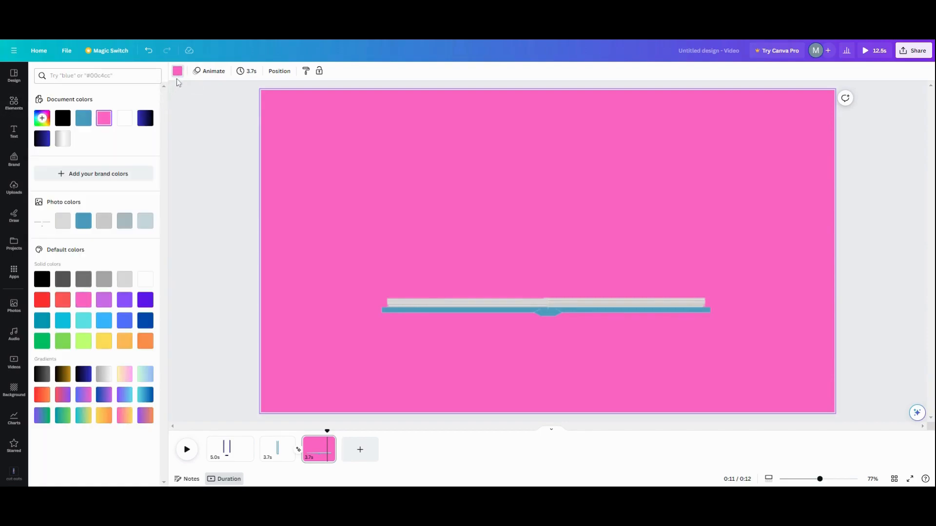
click(179, 74)
click(178, 74)
click(42, 118)
drag(107, 157, 48, 156)
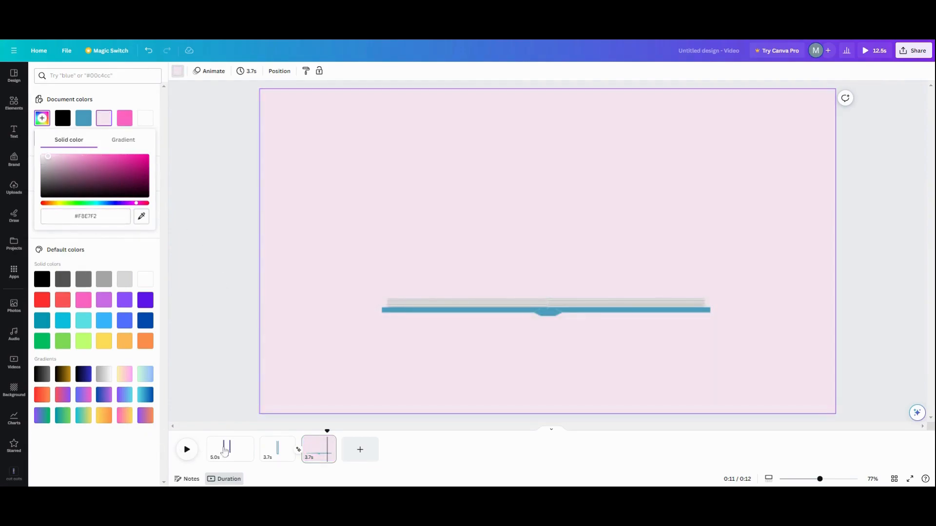
Apply the same light pink background to the closed-book page and play the book-opening animation
click(267, 447)
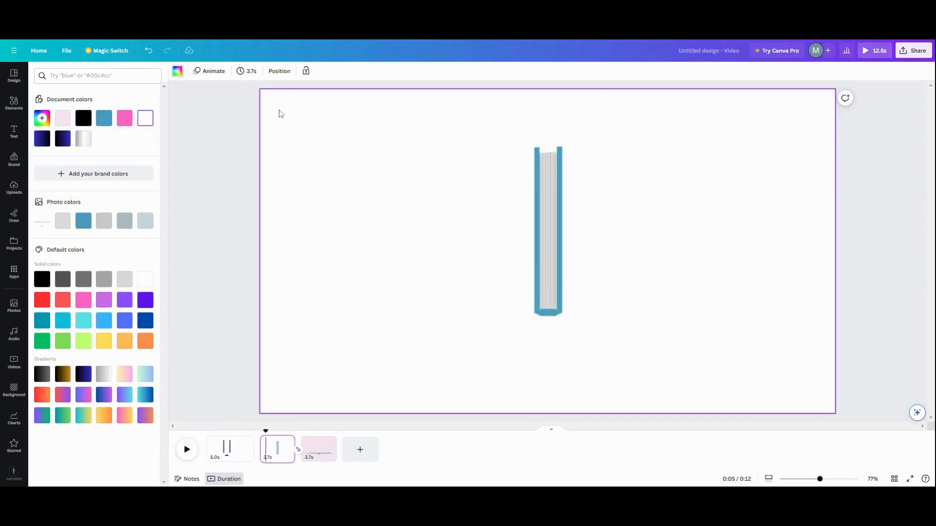
click(62, 118)
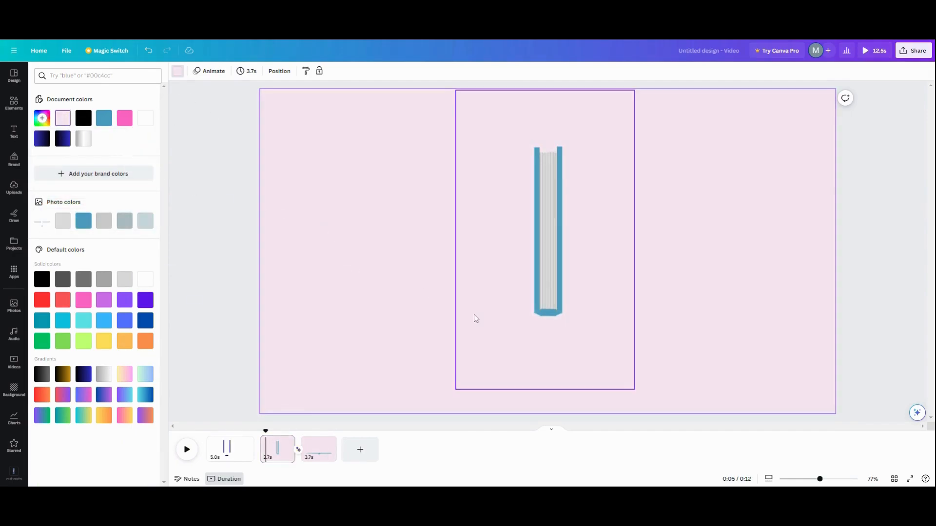
click(318, 450)
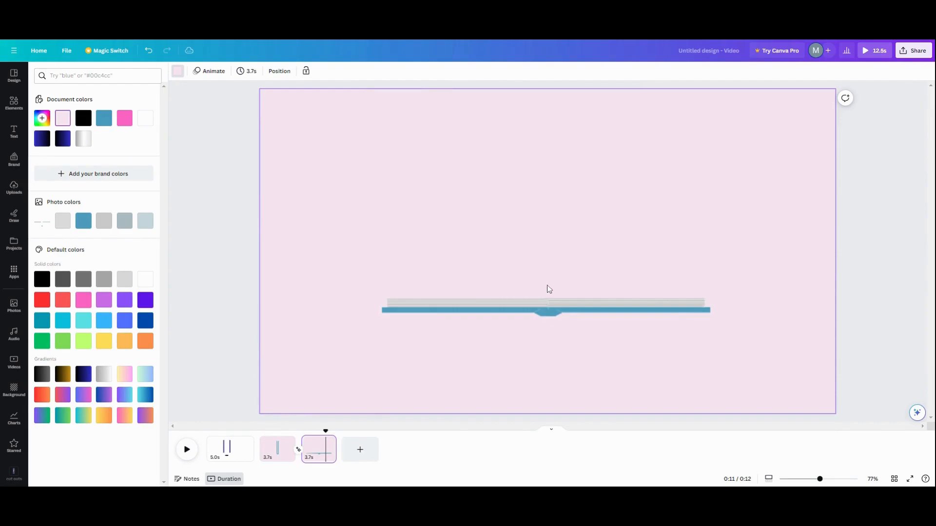
click(281, 443)
click(186, 449)
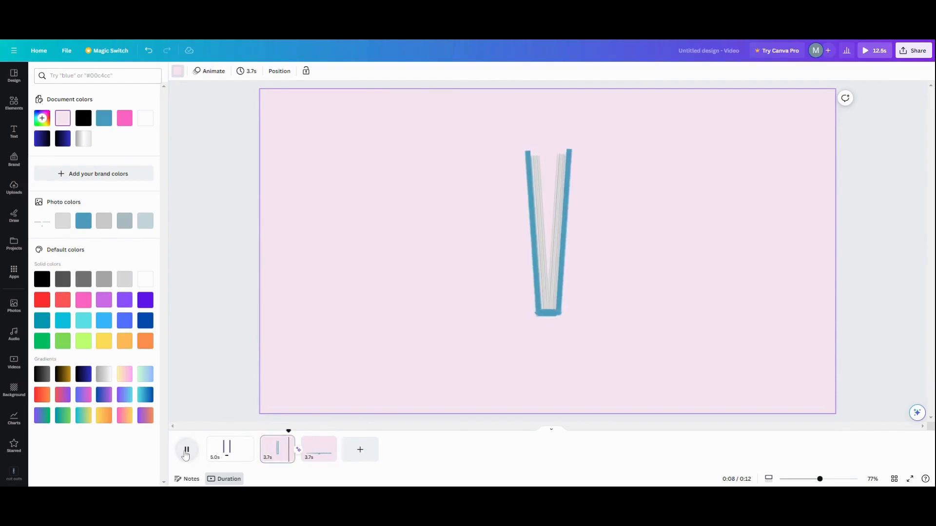
Add the recently used bride-and-groom illustration to the open-book page, shrink it and stand it on the right half of the book
click(316, 459)
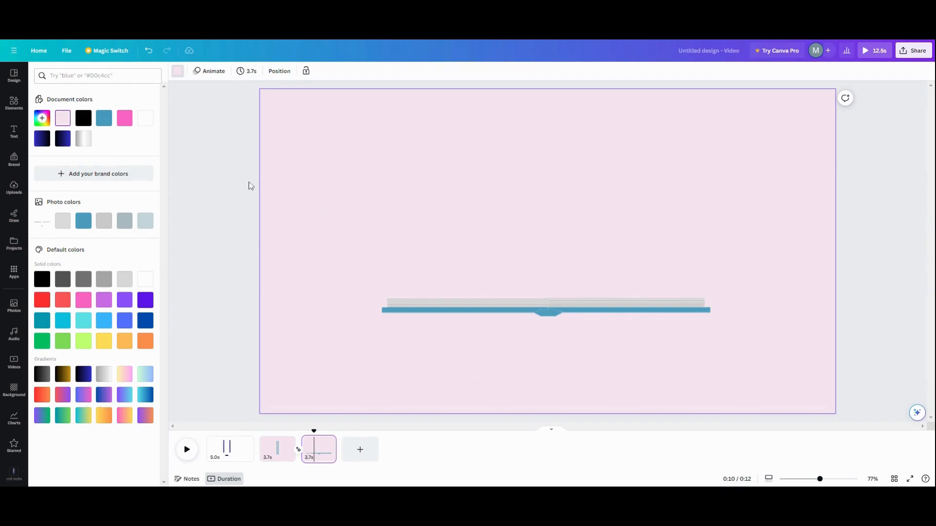
click(14, 103)
click(16, 106)
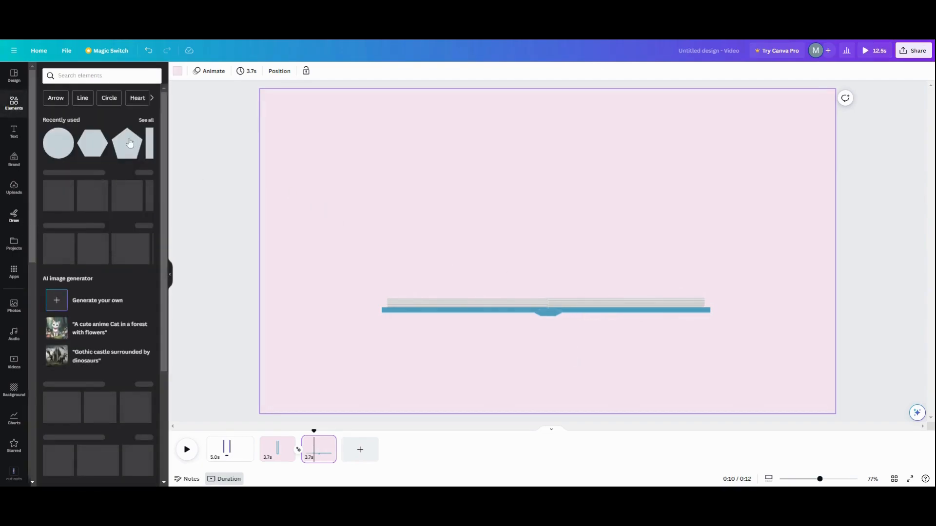
click(142, 123)
click(139, 149)
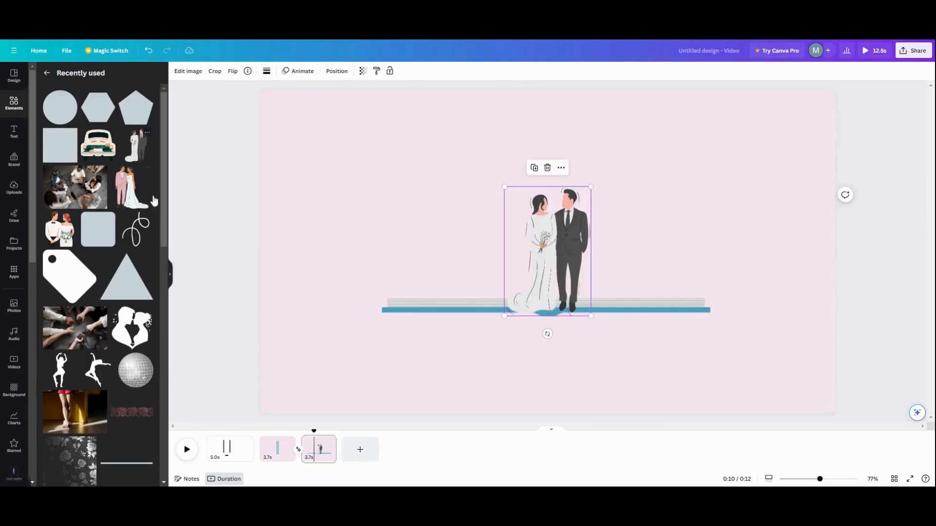
drag(563, 272, 653, 258)
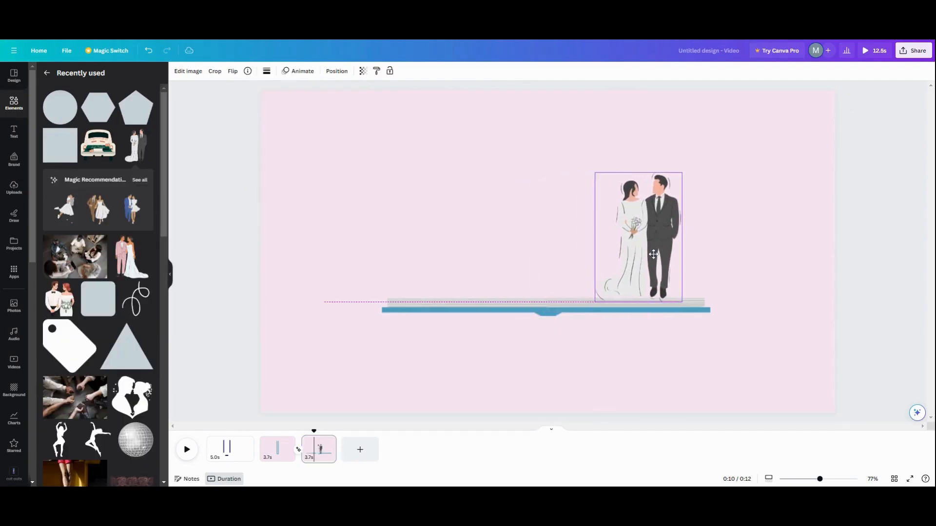
drag(594, 172, 608, 189)
drag(642, 228, 642, 227)
drag(622, 390, 278, 213)
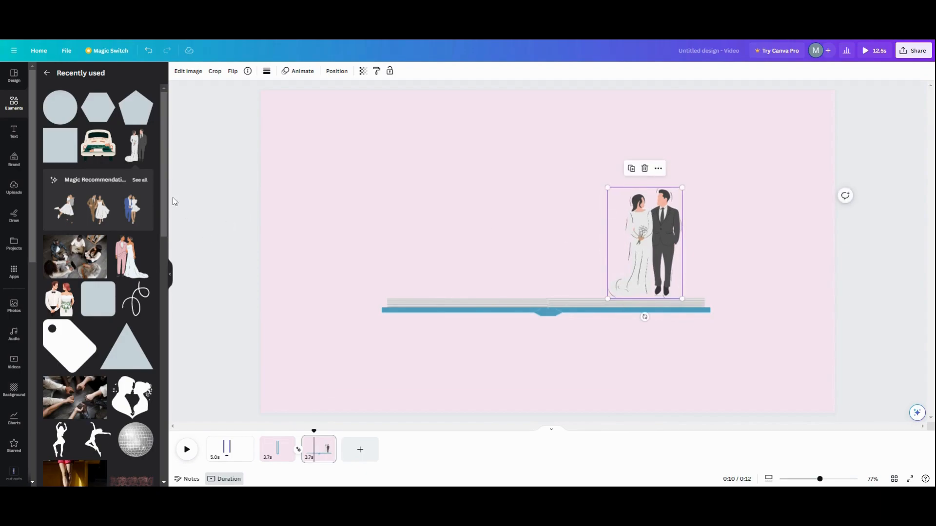
Add the Just Married car illustration, shrink it and stand it on the left half of the open book
click(98, 146)
drag(518, 242, 443, 225)
drag(544, 170, 501, 207)
drag(451, 239, 458, 238)
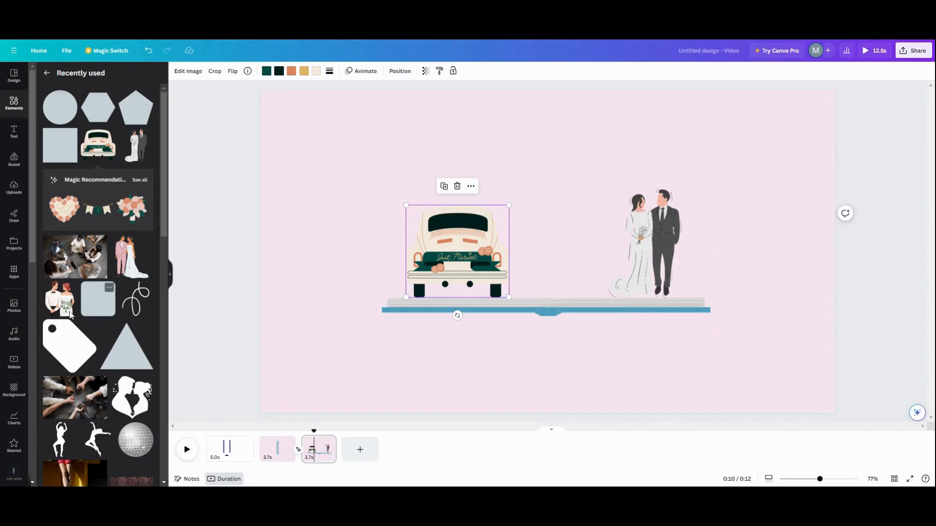
Add a heading above the car and the couple and change its text to "hello"
click(13, 166)
click(13, 131)
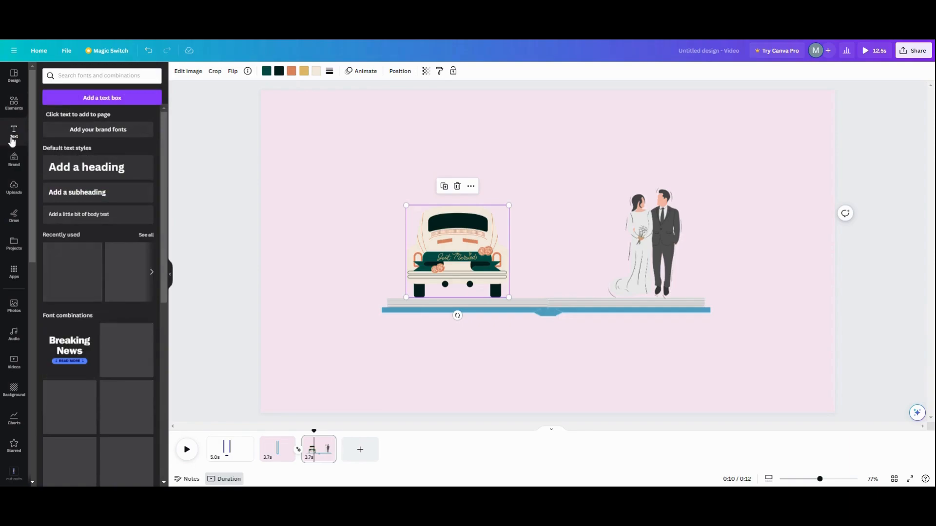
click(80, 168)
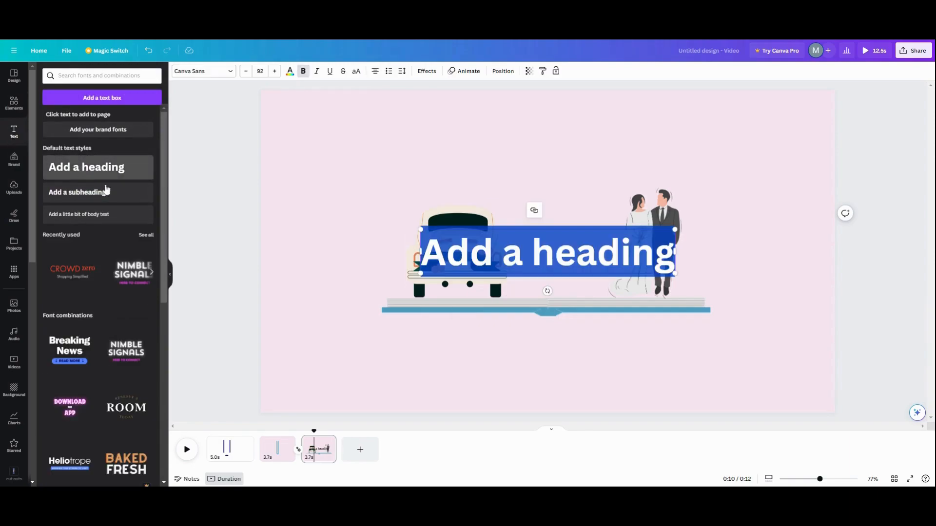
click(590, 186)
drag(577, 252, 571, 179)
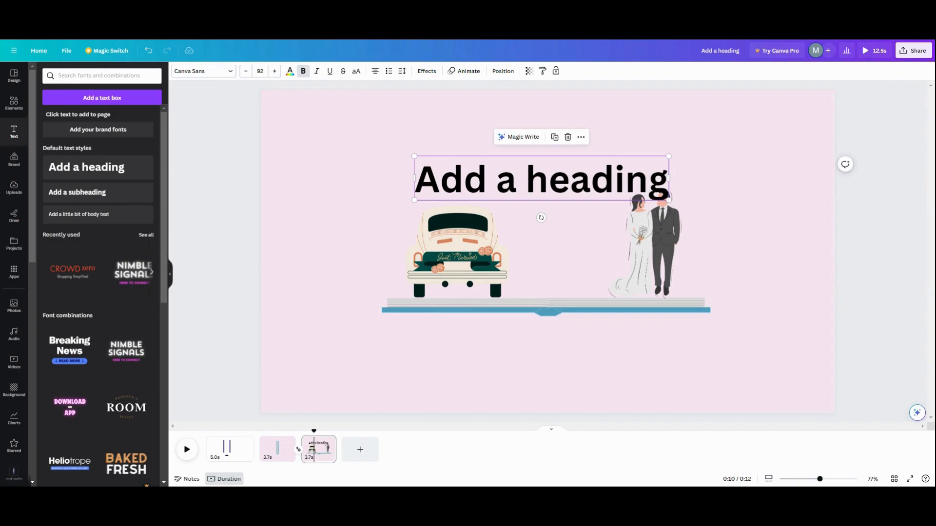
click(571, 180)
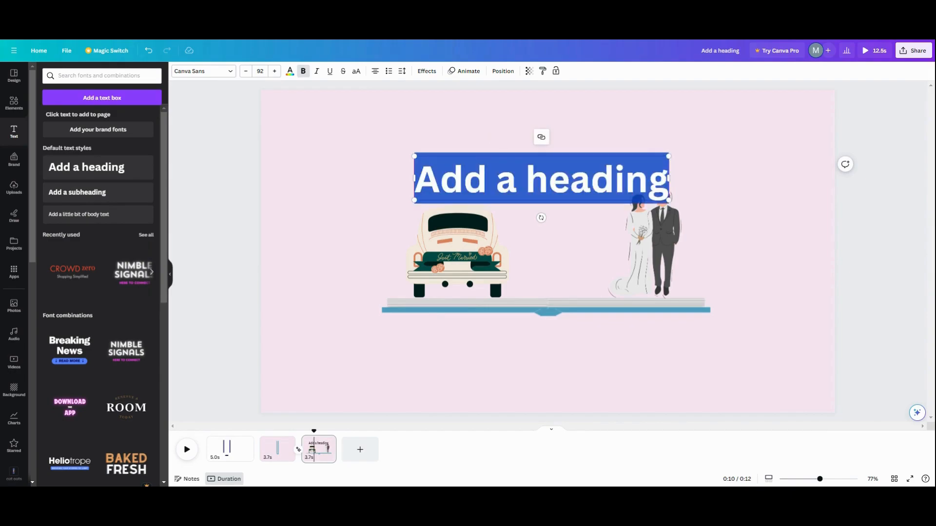
text(hello)
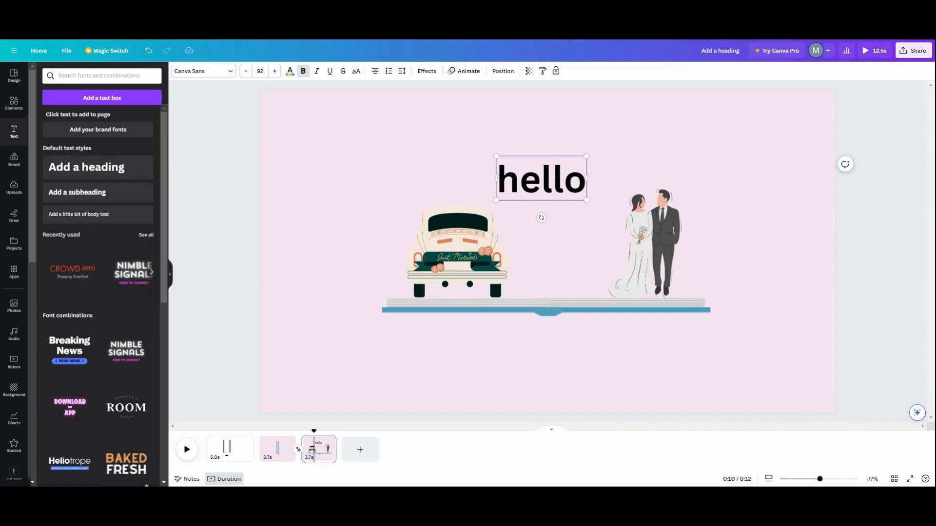
Apply the Curve effect at 61 to the hello text and shrink it to size 65.2
click(564, 184)
click(427, 71)
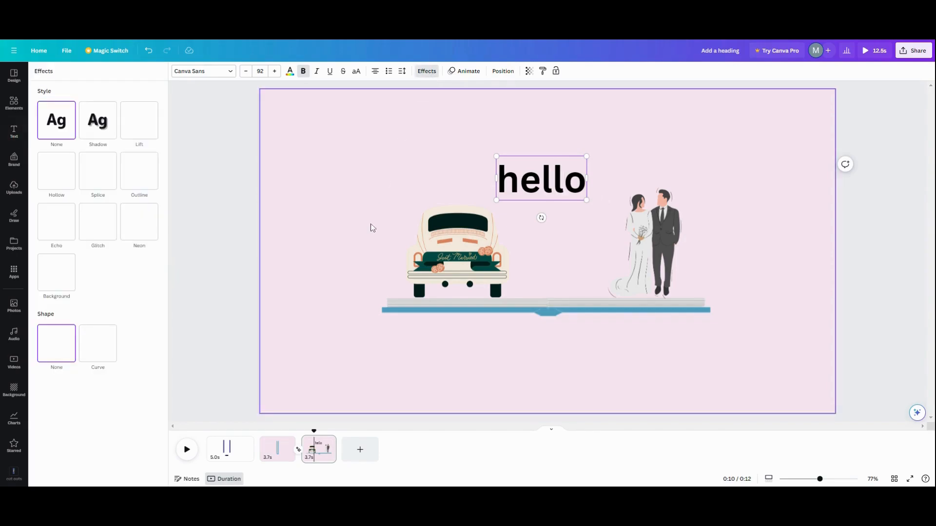
click(108, 352)
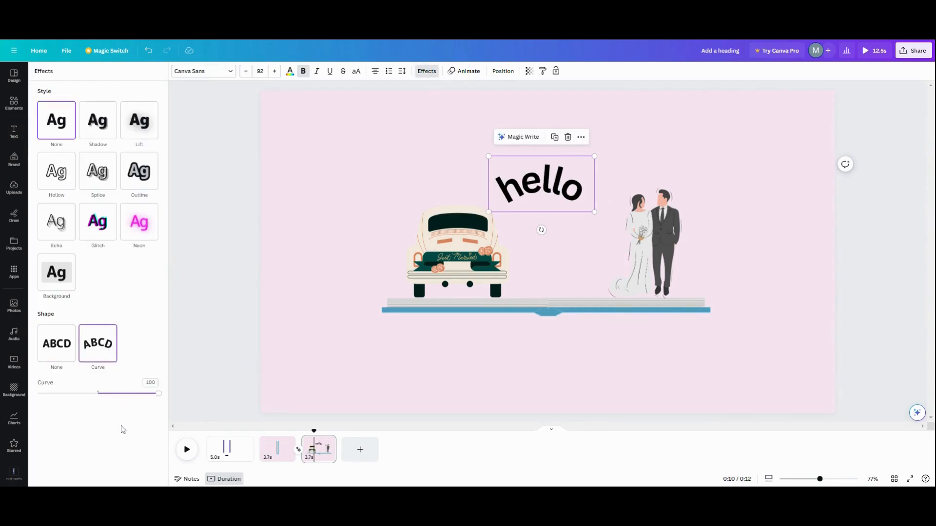
drag(158, 393, 135, 393)
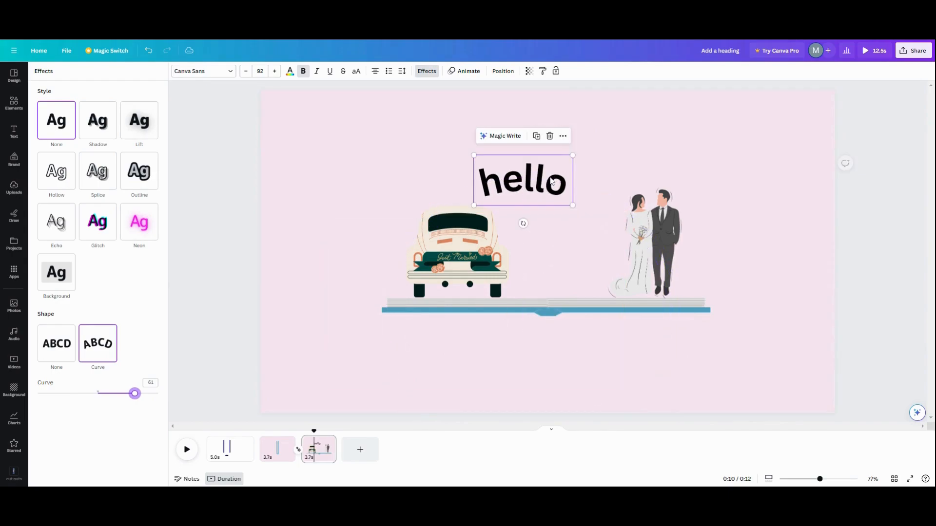
drag(572, 155, 585, 181)
Duplicate the curved hello text beside the original and change the copy's text to "bye"
click(521, 151)
double_click(588, 183)
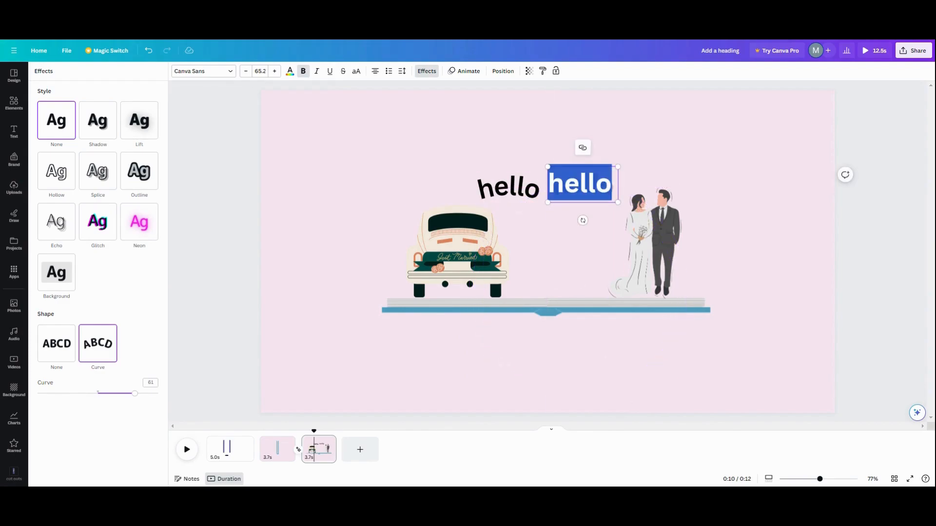
text(bu)
key(BackSpace)
text(yu)
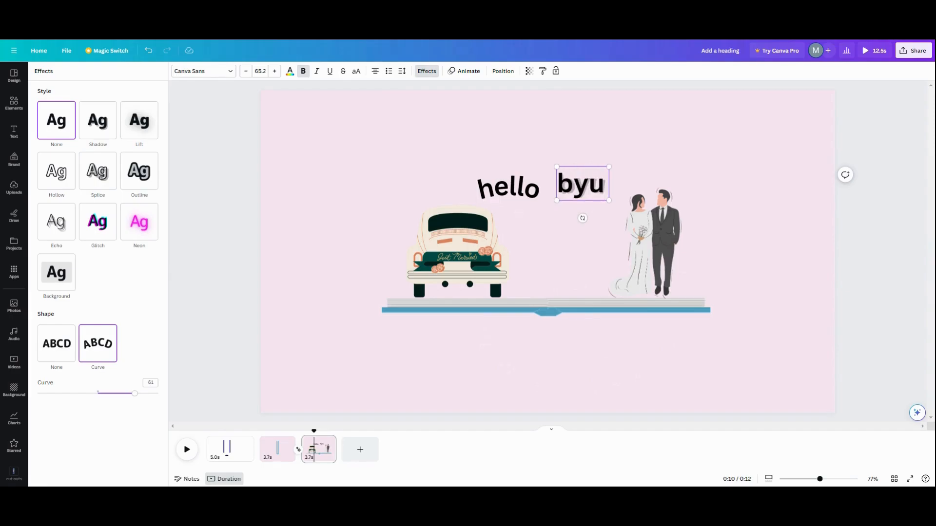
key(BackSpace)
text(e)
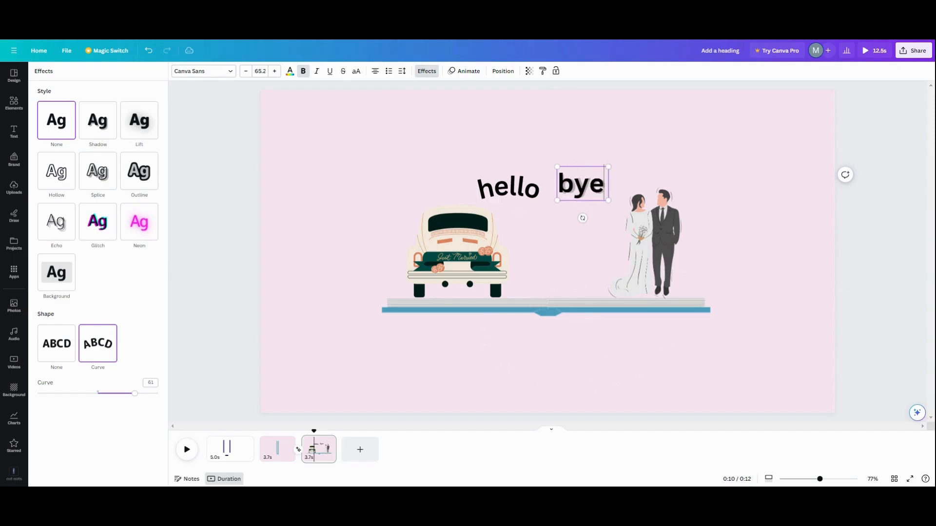
Tilt the bye text clockwise and the hello text counterclockwise so the two words form an arch
click(592, 243)
mouse_move(580, 186)
mouse_down()
mouse_move(566, 193)
mouse_move(591, 176)
mouse_up()
drag(590, 216, 579, 215)
click(511, 193)
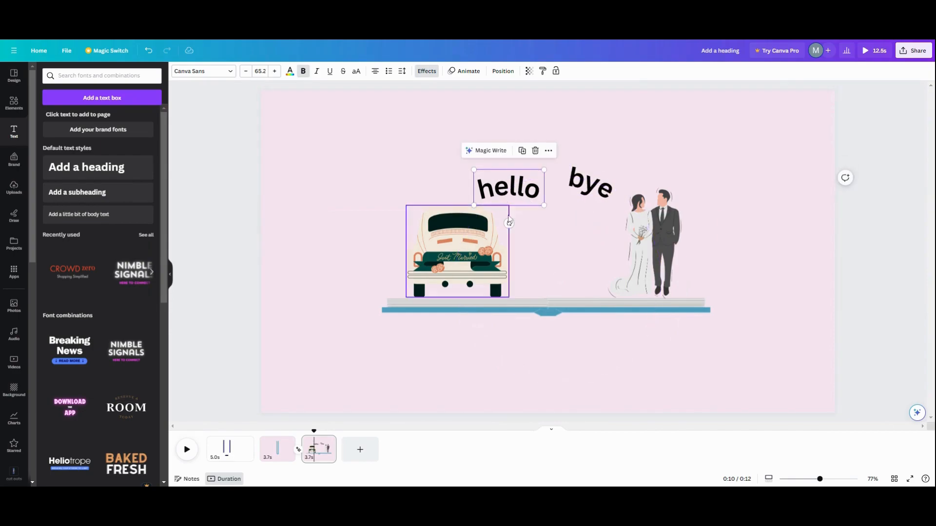
drag(509, 223, 530, 217)
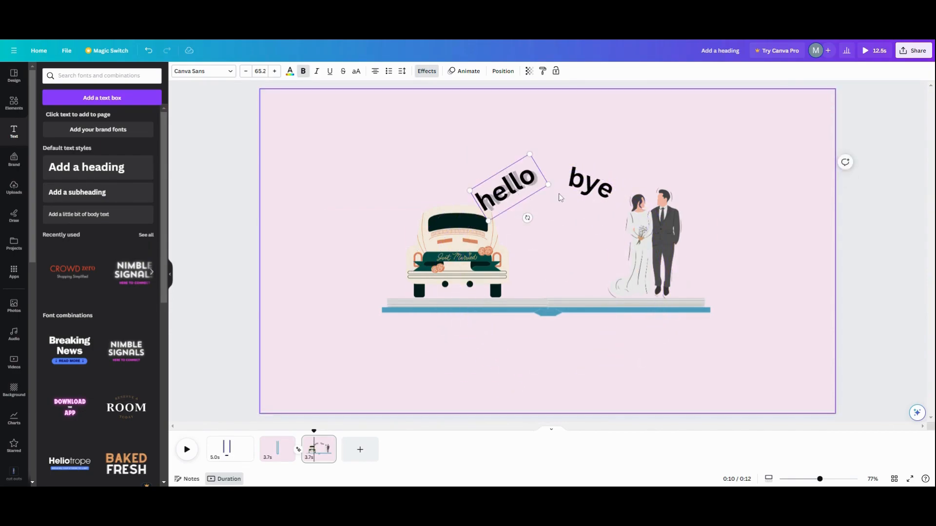
Duplicate the bye text, move the copy above the gap between the words and change it to "&"
click(578, 195)
click(604, 135)
drag(595, 193, 555, 167)
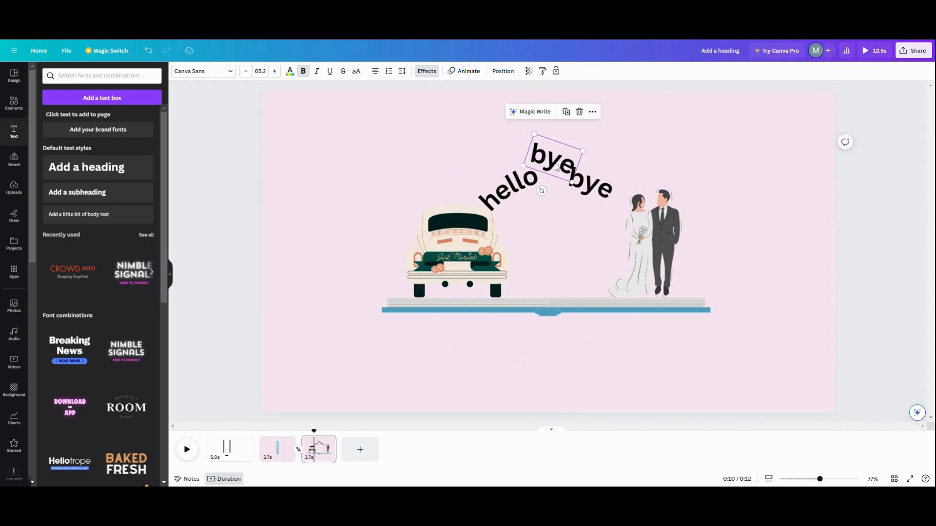
double_click(555, 167)
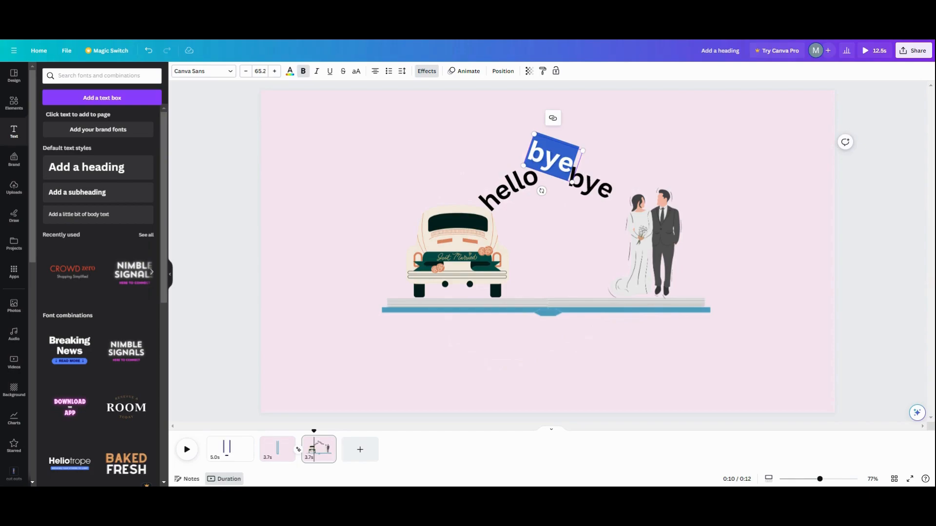
text(&)
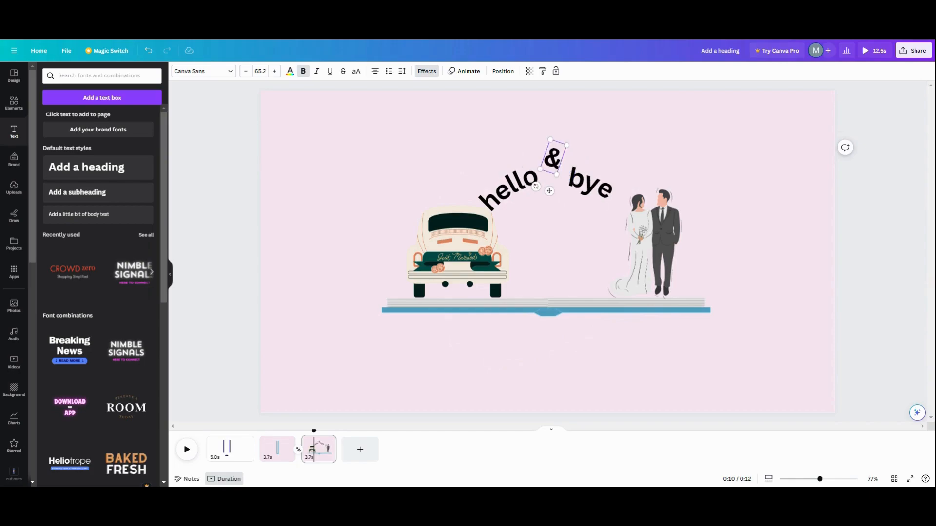
Straighten the "&" and place it between hello and bye at the top of the arch
drag(549, 190, 554, 189)
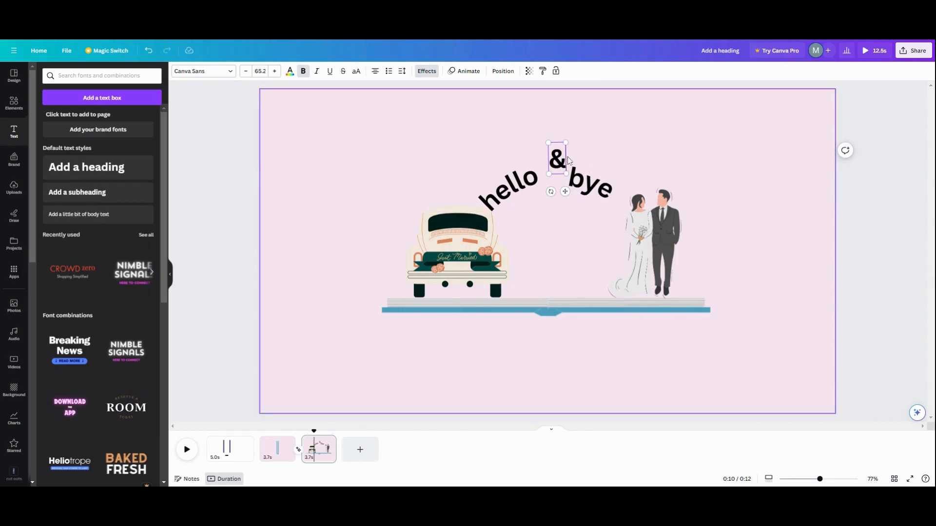
click(534, 130)
mouse_move(558, 163)
mouse_down()
mouse_move(546, 379)
mouse_move(567, 197)
mouse_move(554, 174)
mouse_up()
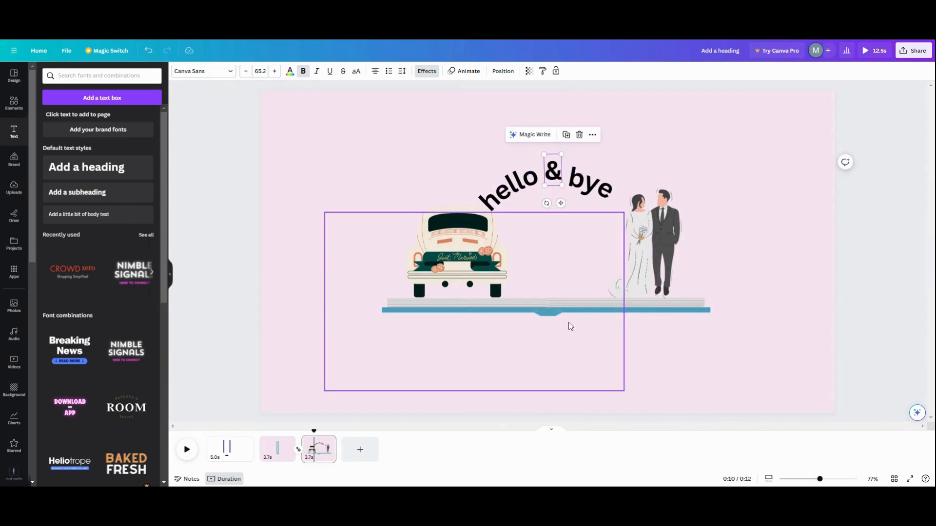
Add the kissing-couple silhouette, shrink it and stand it at the centre of the book between the car and the couple
click(14, 103)
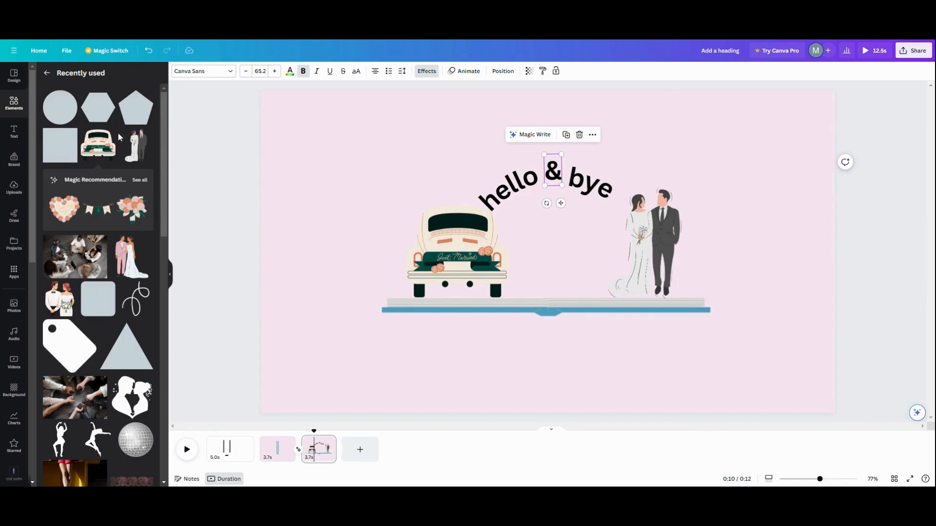
scroll(113, 278, down, 3)
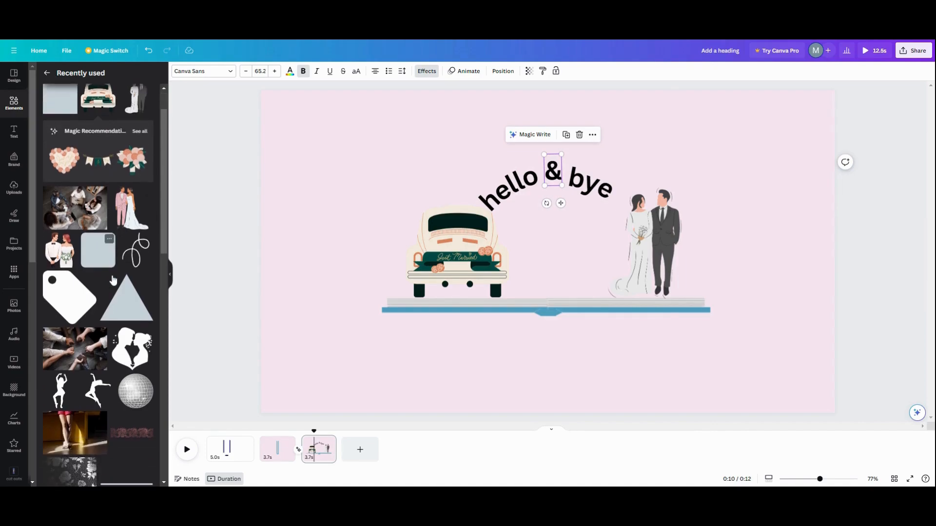
scroll(113, 279, down, 2)
click(129, 260)
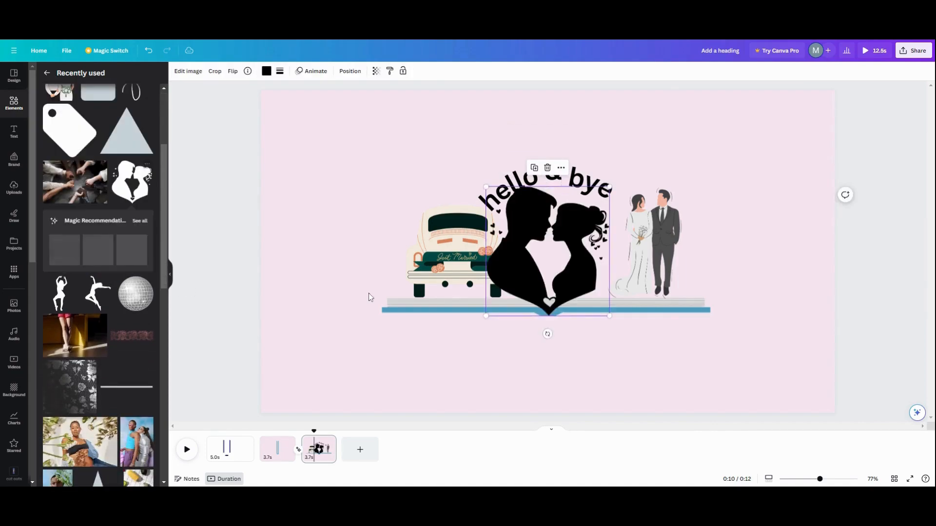
drag(485, 187, 537, 248)
drag(563, 275, 536, 258)
drag(526, 346, 523, 345)
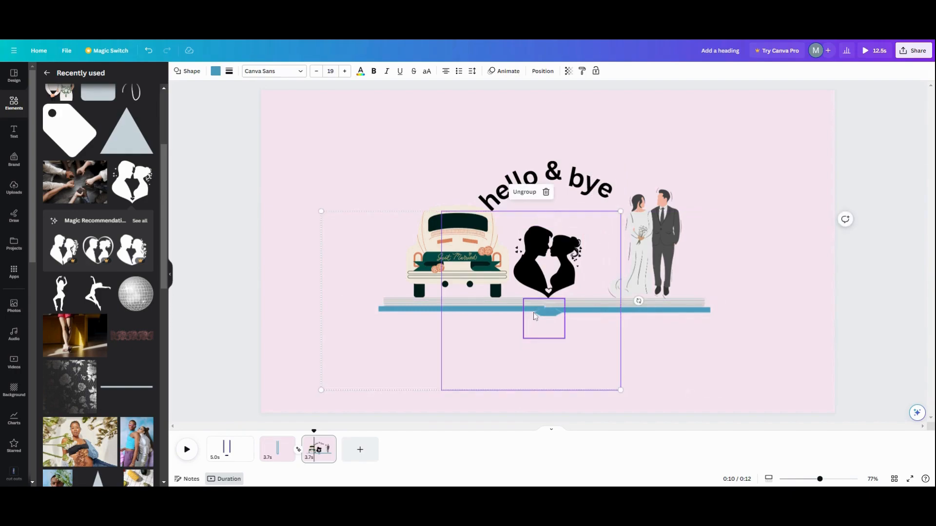
drag(548, 290, 544, 290)
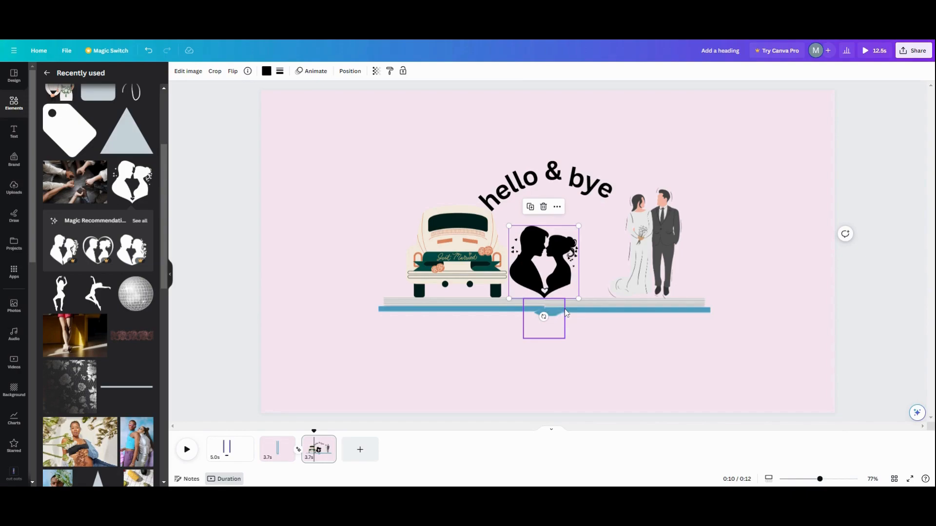
Nudge the left half of the open book to line it up with the spine and the right half
click(581, 303)
key(Escape)
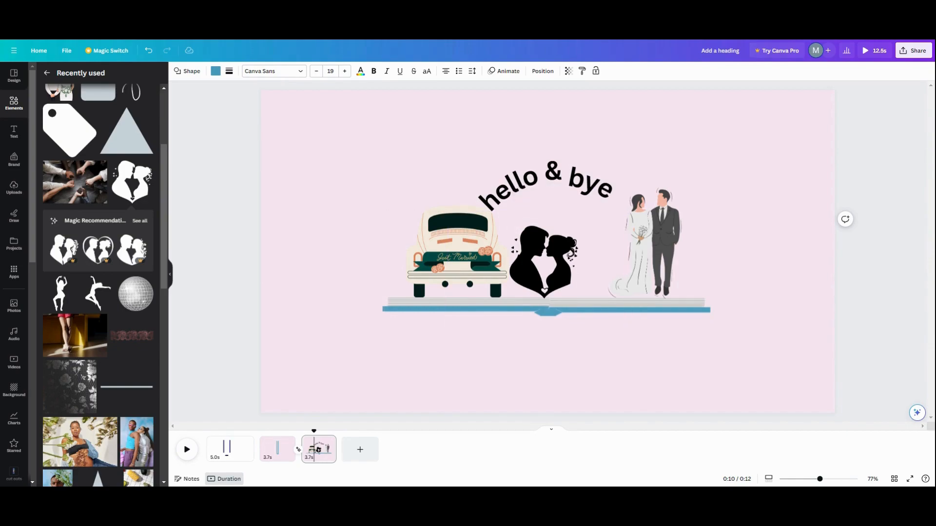
click(402, 312)
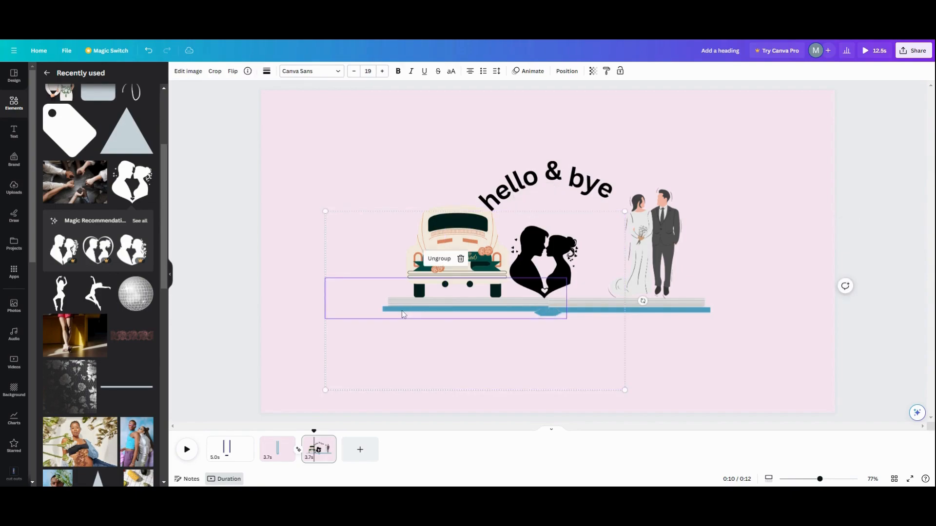
key(Escape)
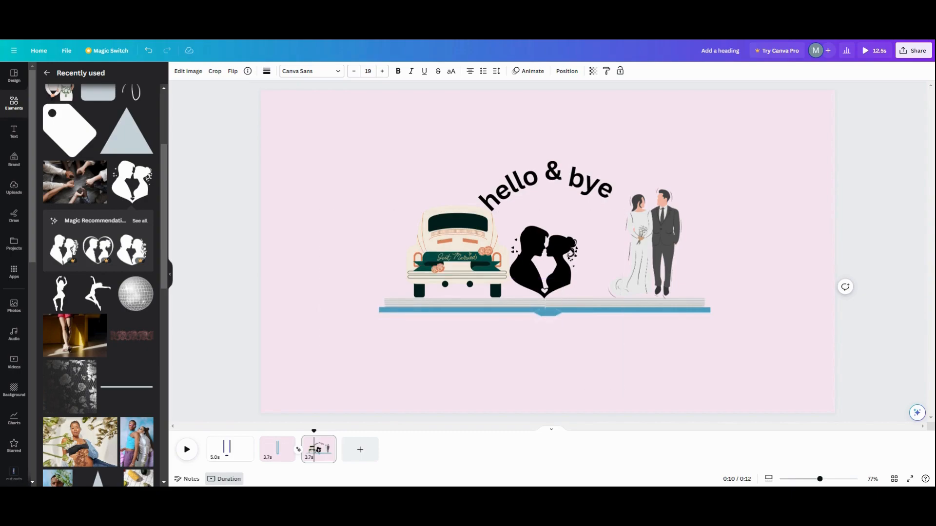
key(Down)
key(Down)
key(Down)
key(Down)
key(Up)
key(Up)
key(Up)
key(Up)
key(Up)
key(Up)
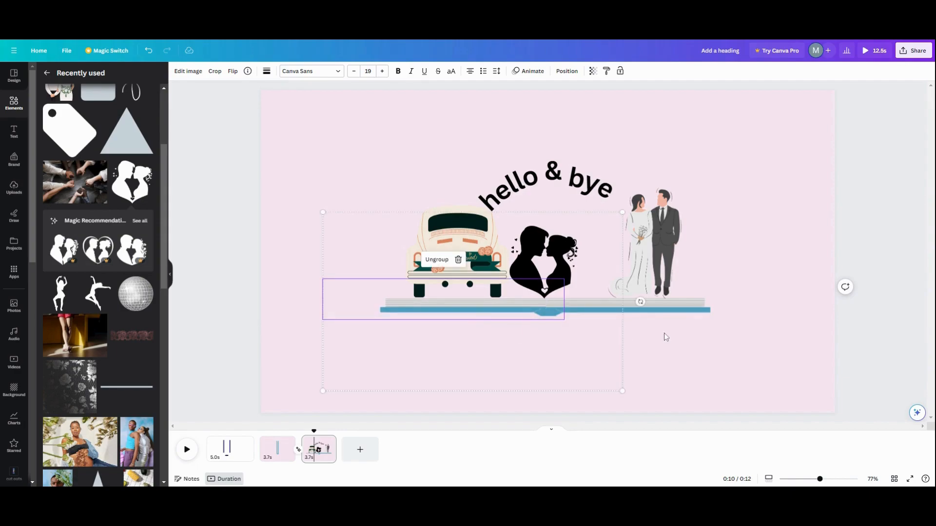
Nudge the right half of the book slightly outward and the left half slightly inward to balance both around the spine
click(670, 315)
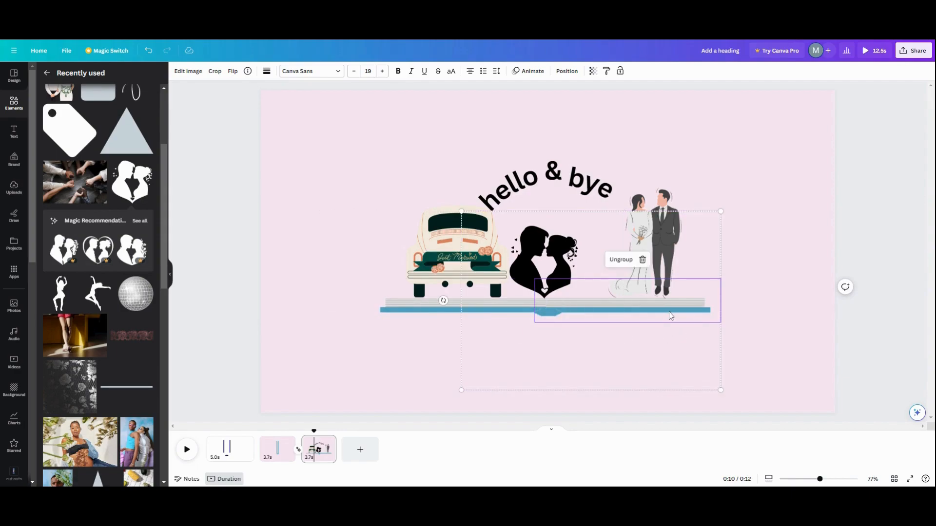
key(Right)
key(Right)
key(Right)
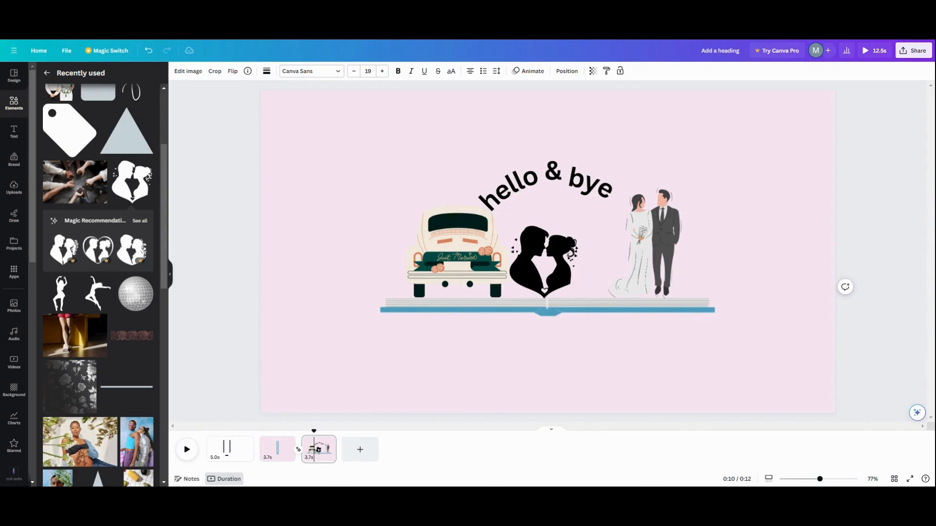
key(Left)
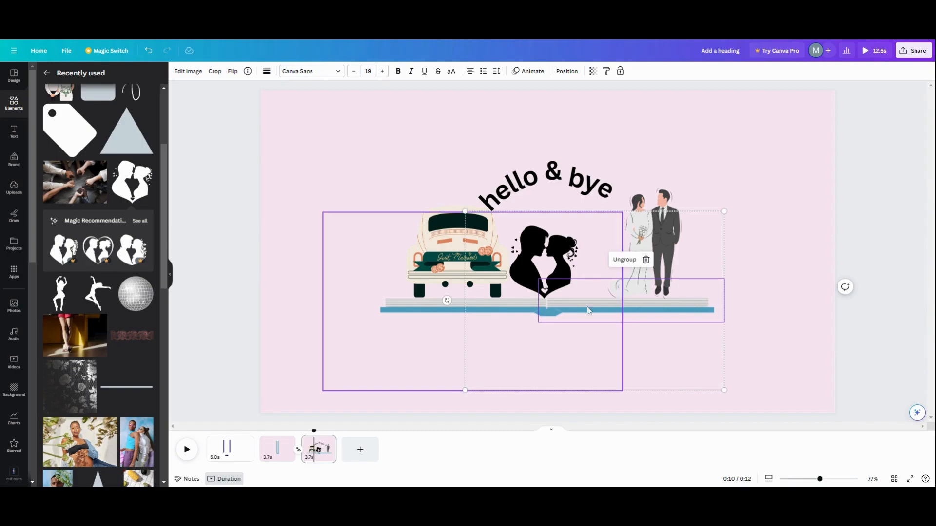
click(492, 312)
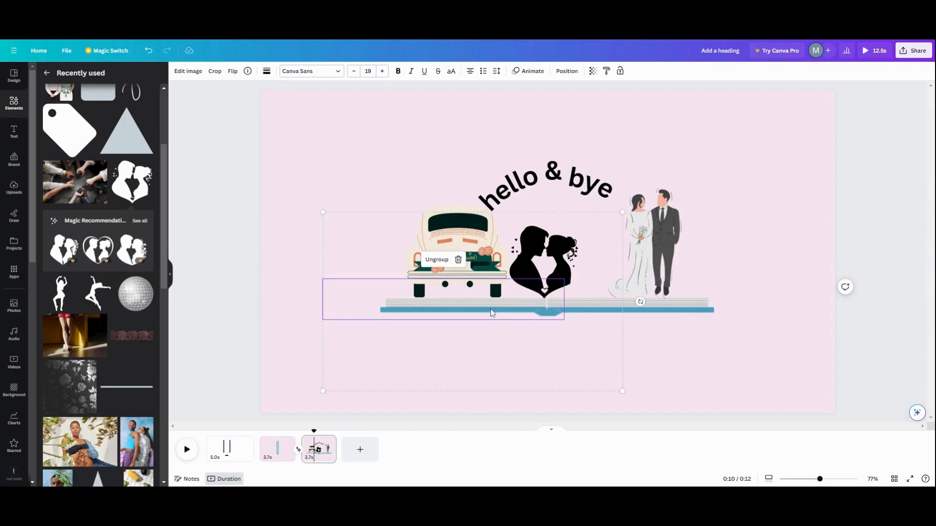
key(Escape)
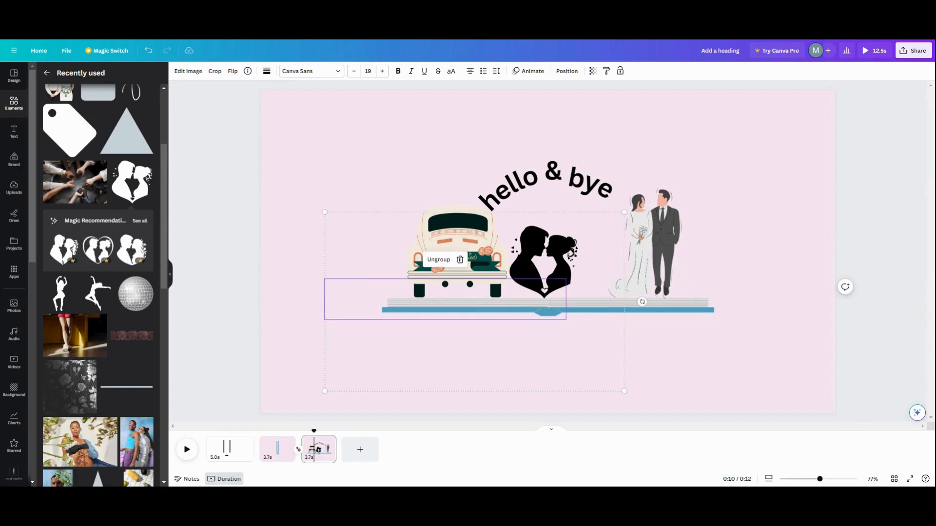
Move the kissing-couple silhouette slightly to the right to centre it over the book's spine
click(546, 302)
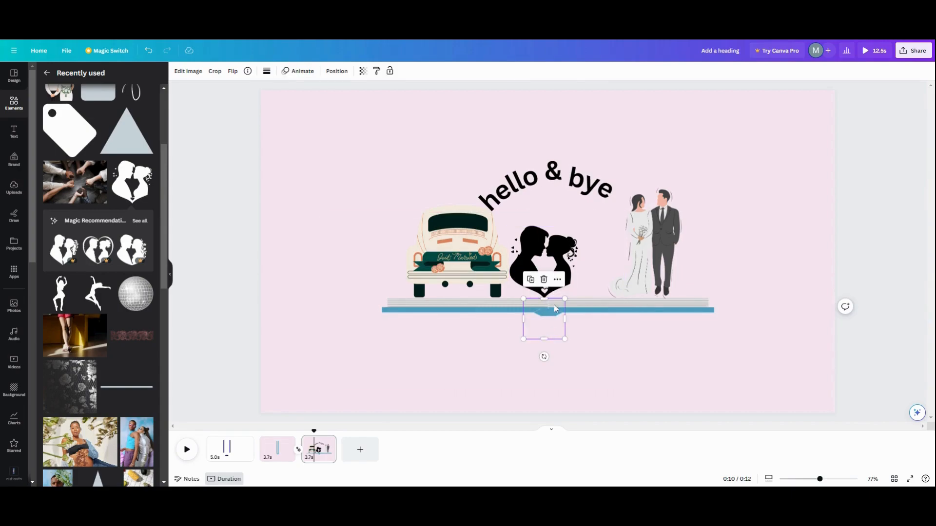
click(566, 269)
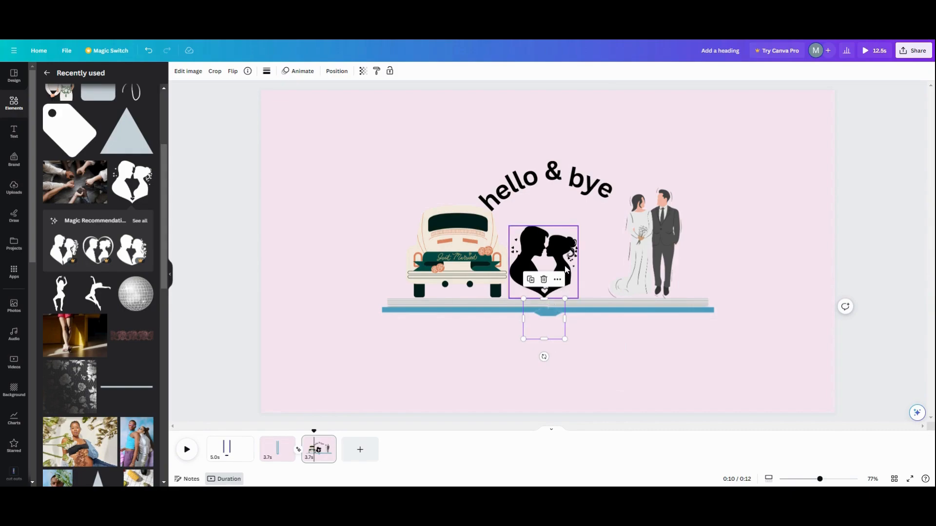
drag(565, 259, 561, 257)
Duplicate the silhouette, align the copy over the original, and crop one of them to its right half showing only the bride
click(534, 207)
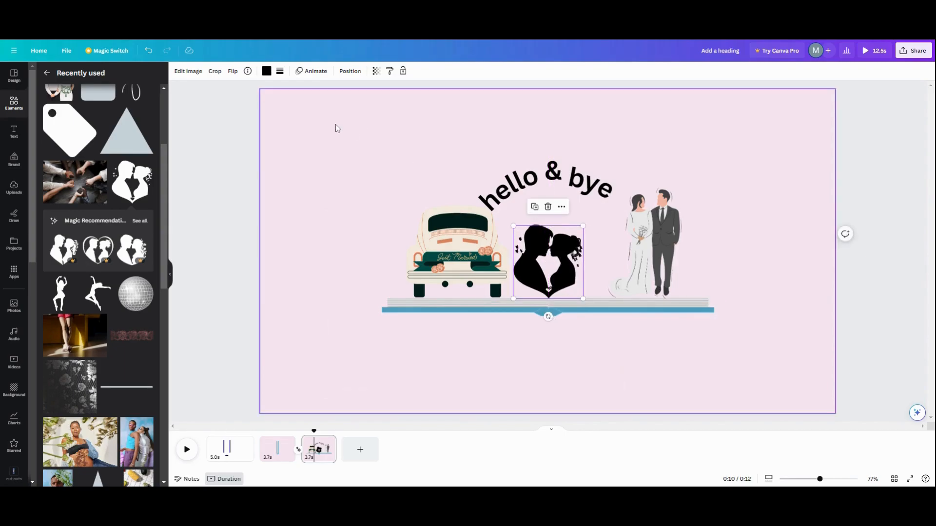
click(215, 71)
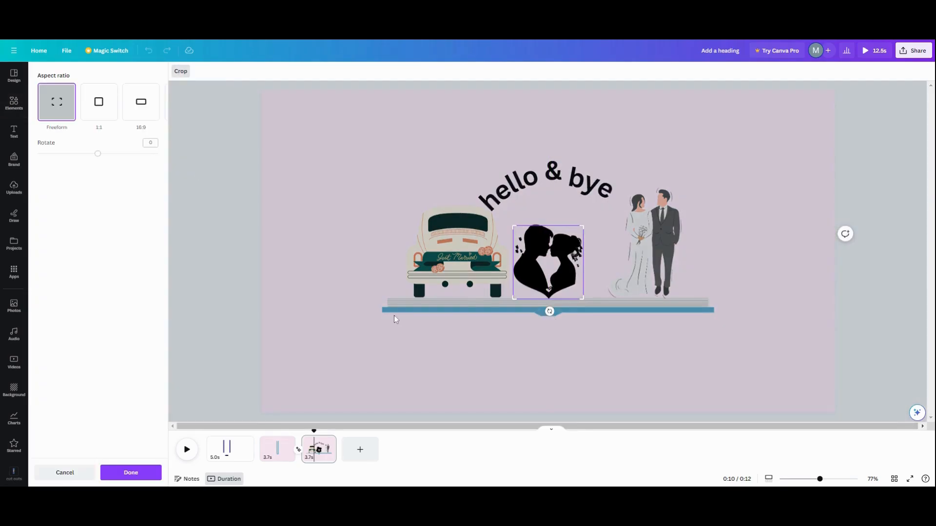
drag(513, 225, 548, 220)
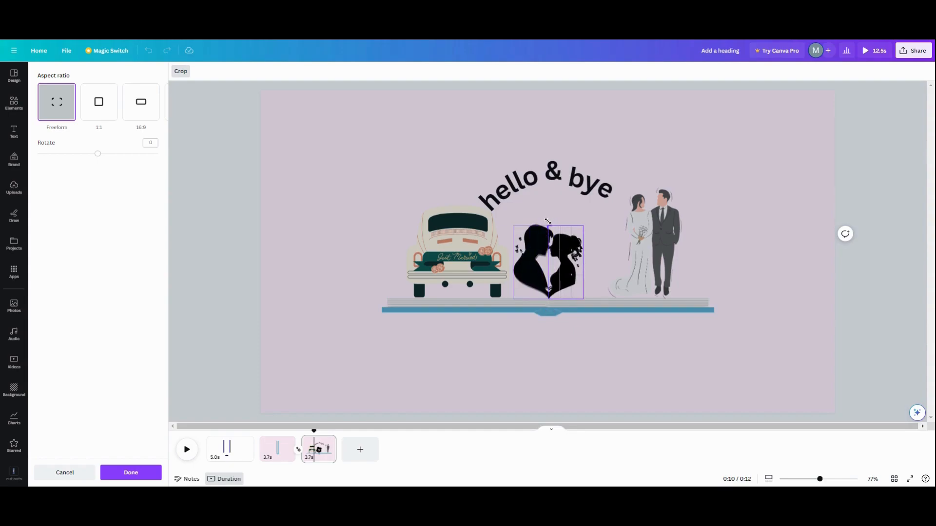
click(144, 473)
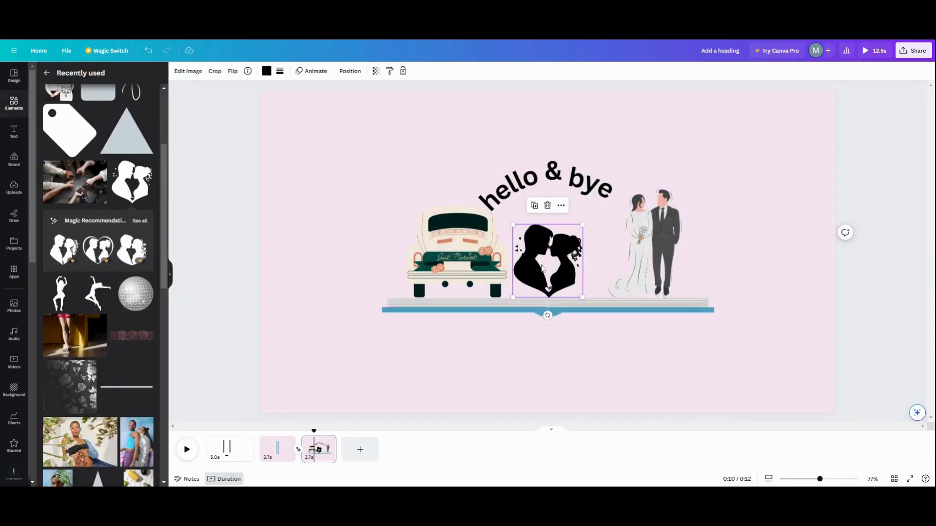
Crop the other kissing-couple silhouette to its left half so it shows only the groom
click(214, 72)
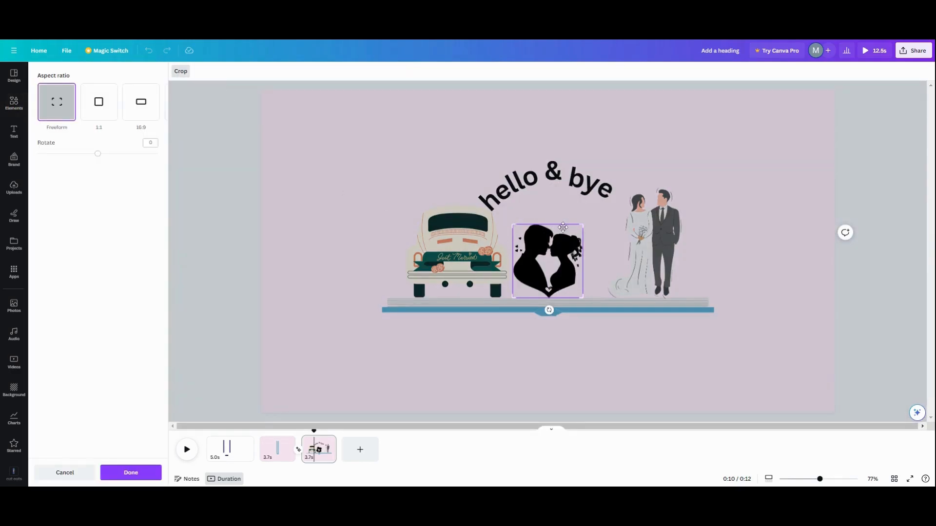
drag(583, 224, 549, 217)
click(341, 297)
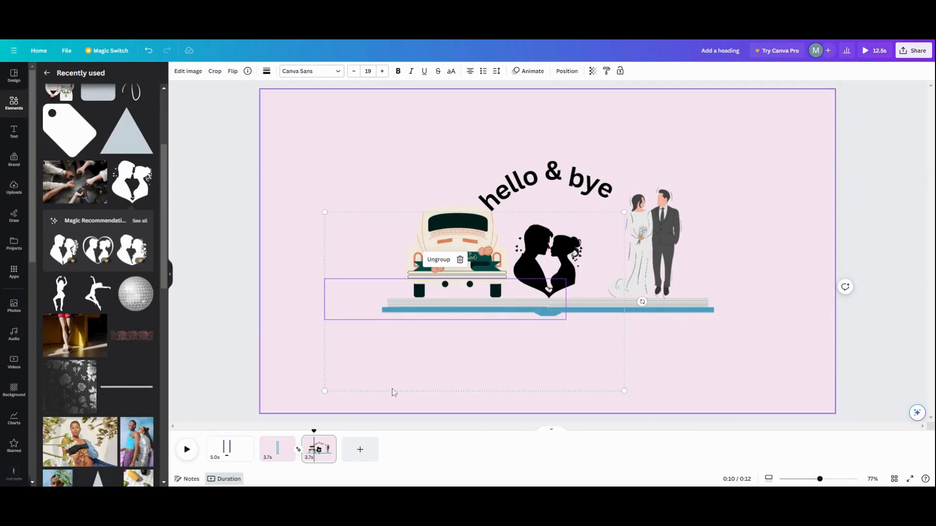
click(253, 333)
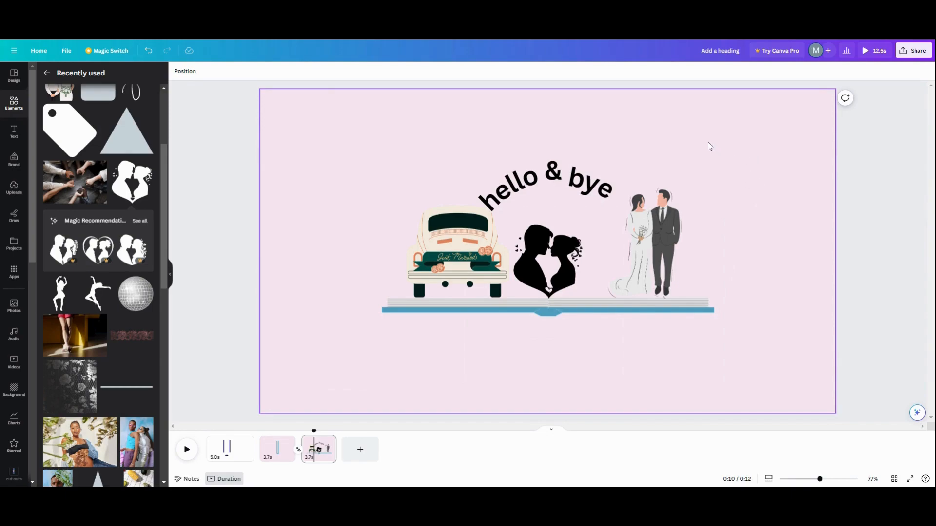
Group the bye text, the standing couple, the right half of the book and the bride half of the silhouette
drag(674, 162, 620, 193)
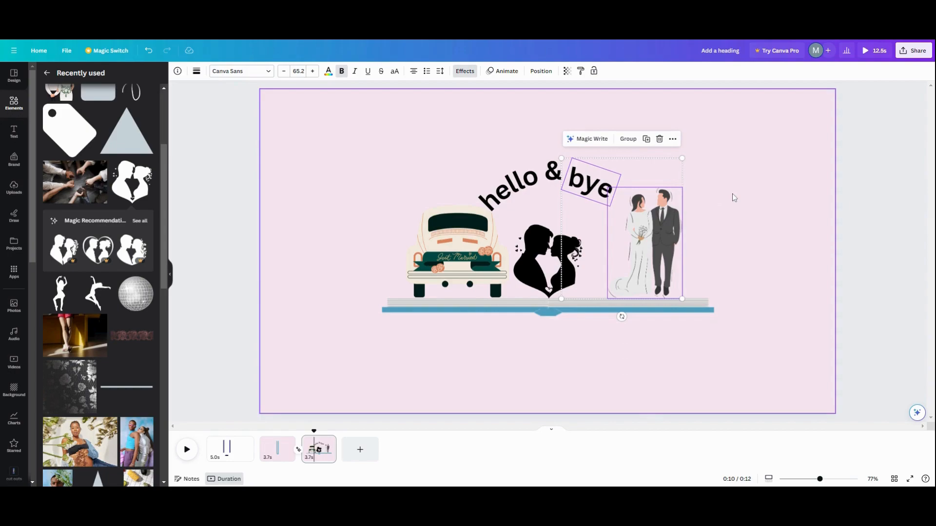
click(541, 71)
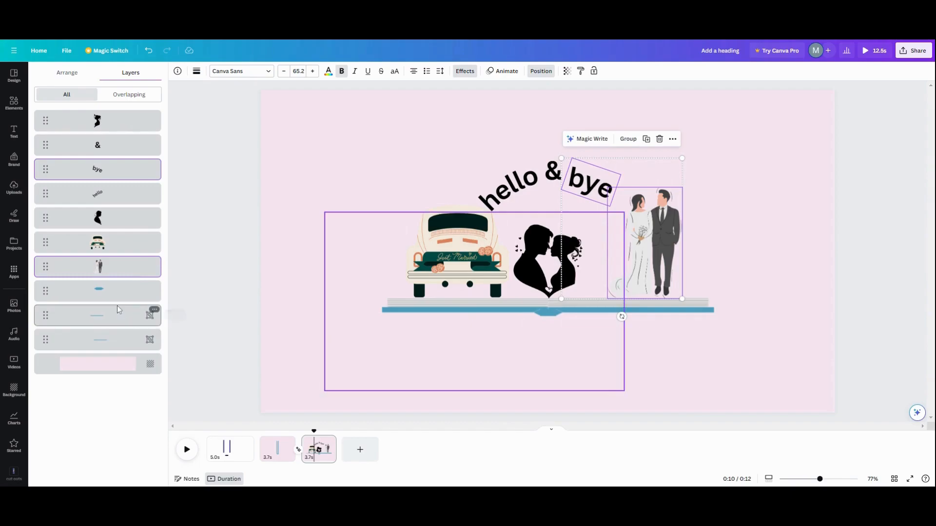
shift+click(107, 336)
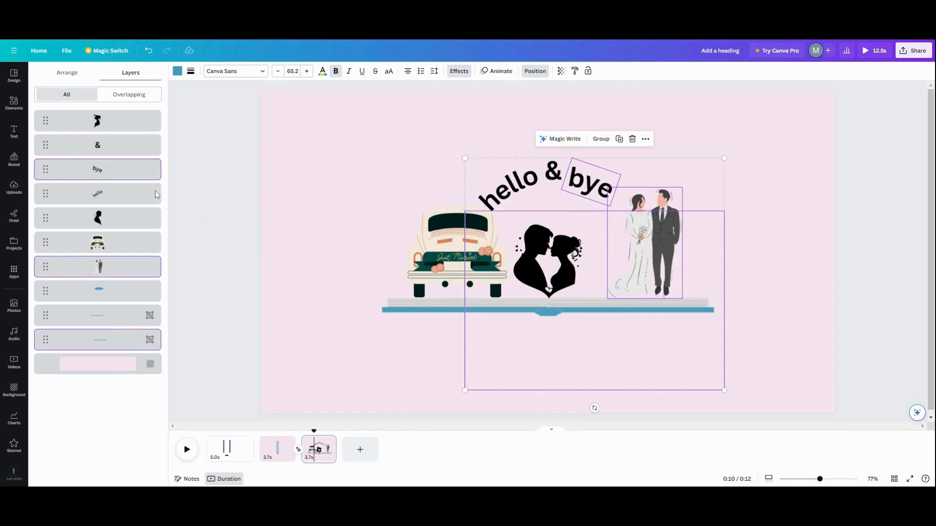
shift+click(139, 125)
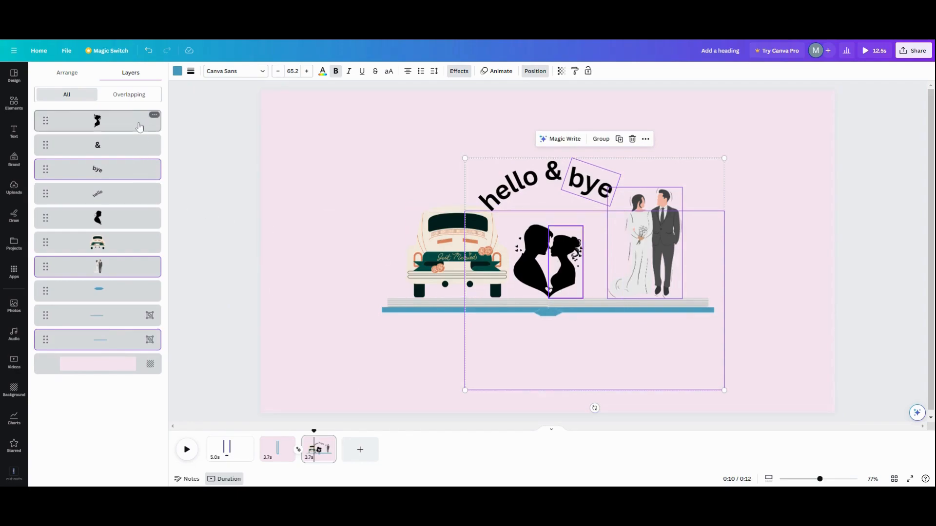
click(607, 144)
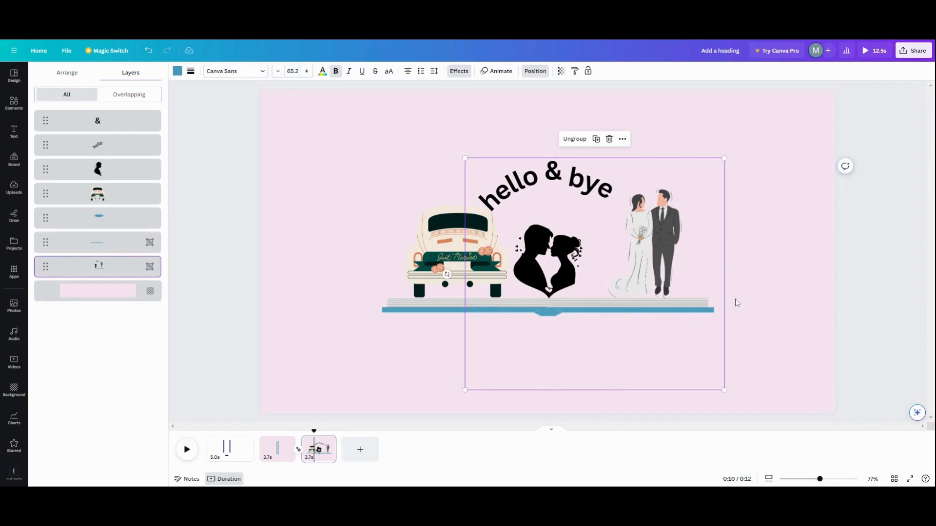
click(619, 344)
click(660, 339)
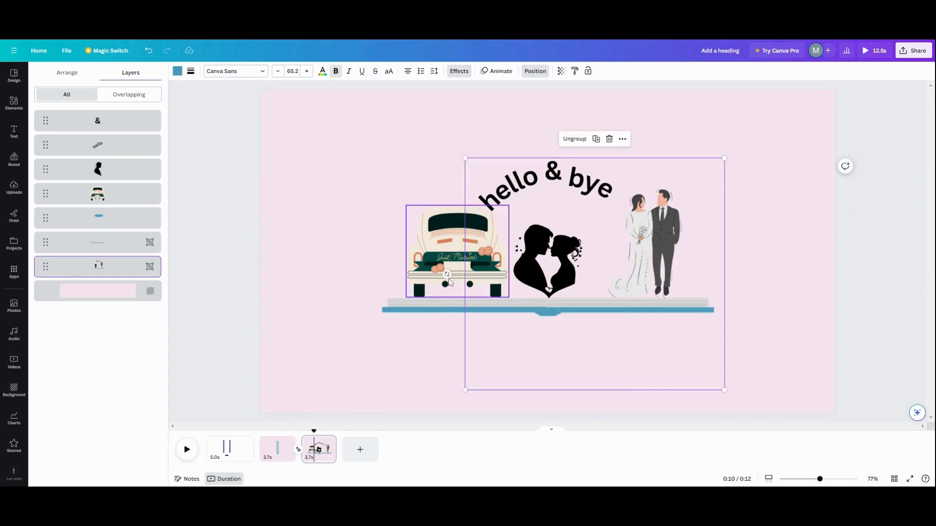
mouse_move(447, 274)
mouse_down()
mouse_move(446, 282)
mouse_move(443, 275)
mouse_up()
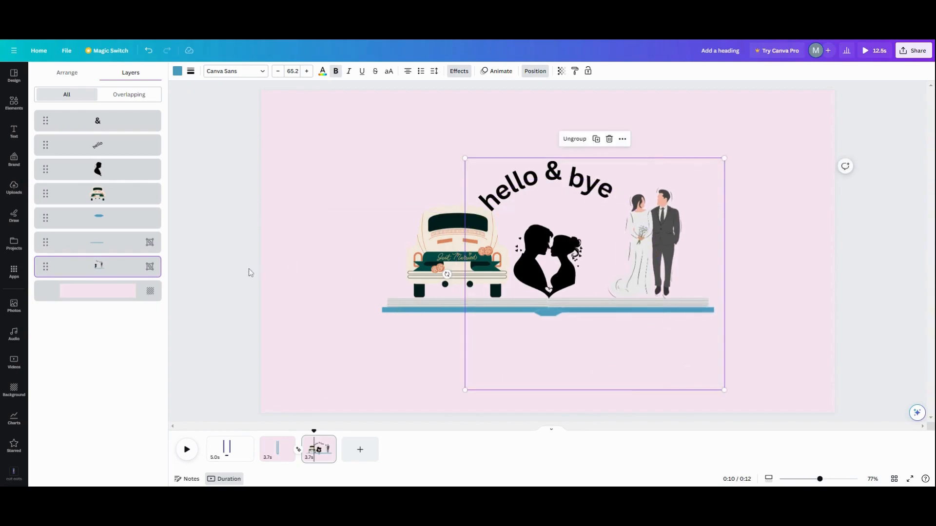
Group the left half of the book, the car, the groom half of the silhouette and the hello text
click(389, 314)
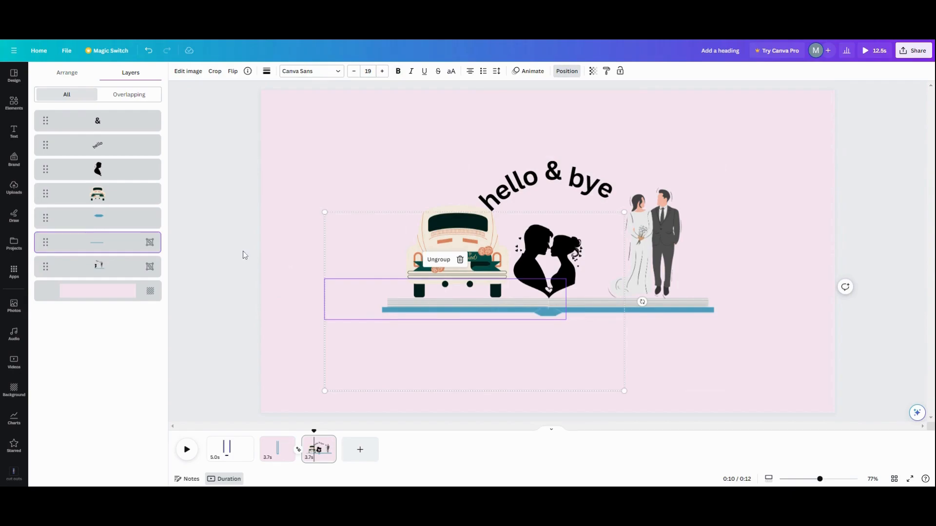
shift+click(146, 198)
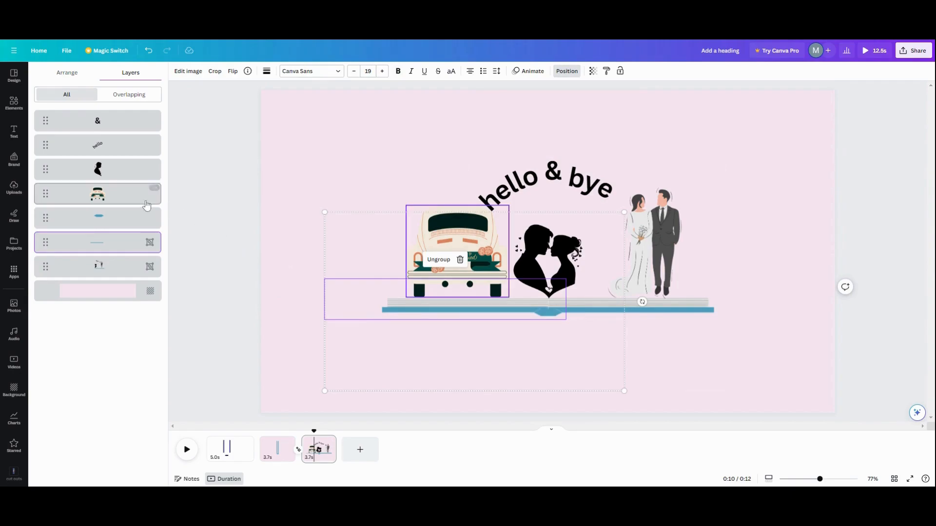
shift+click(120, 175)
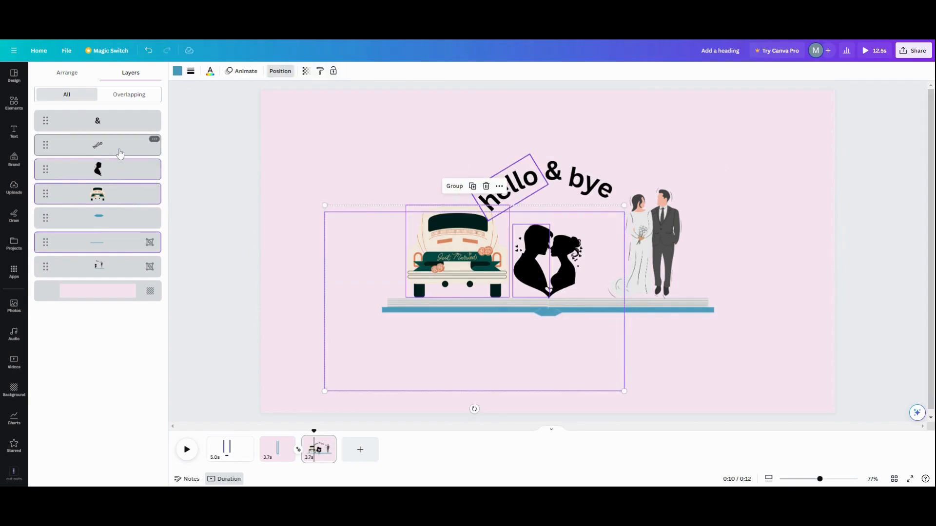
shift+click(119, 154)
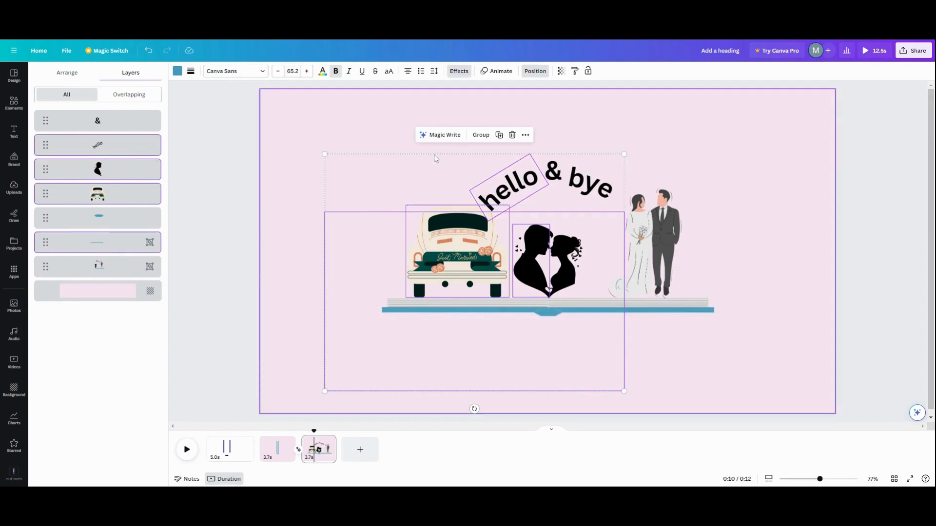
click(481, 135)
click(269, 253)
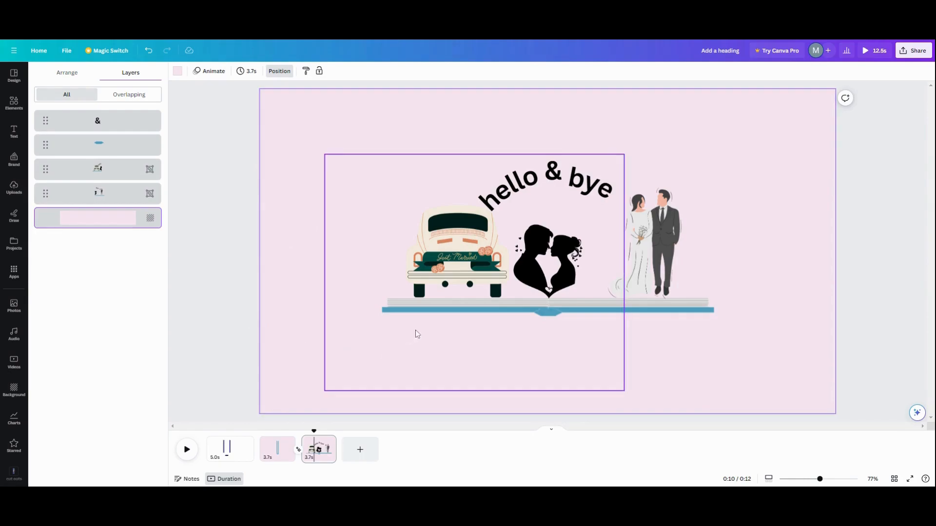
Add a square shape to the third page, place it below the book's left half and color it white
click(13, 104)
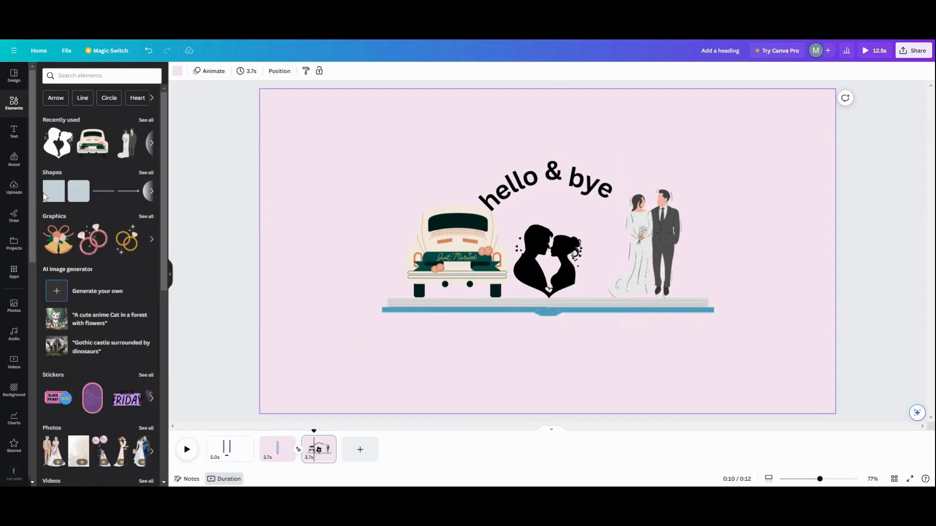
click(52, 198)
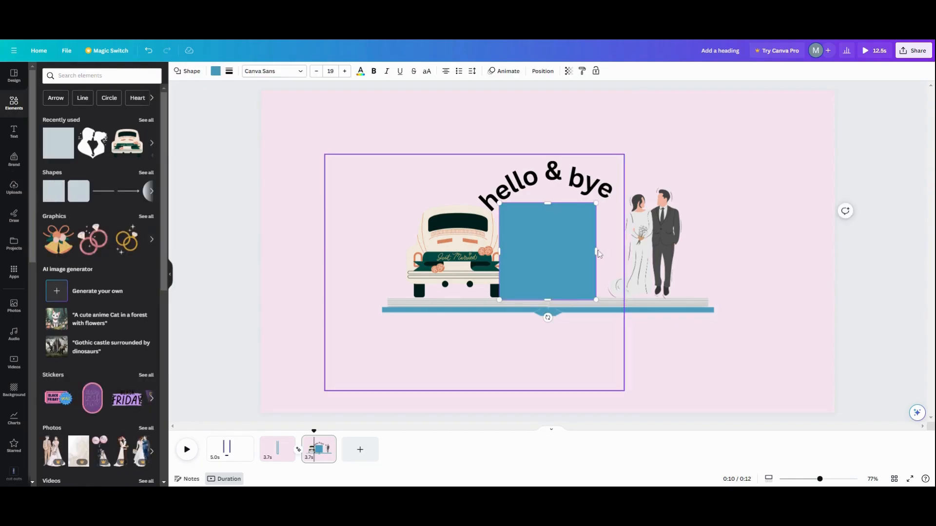
click(431, 175)
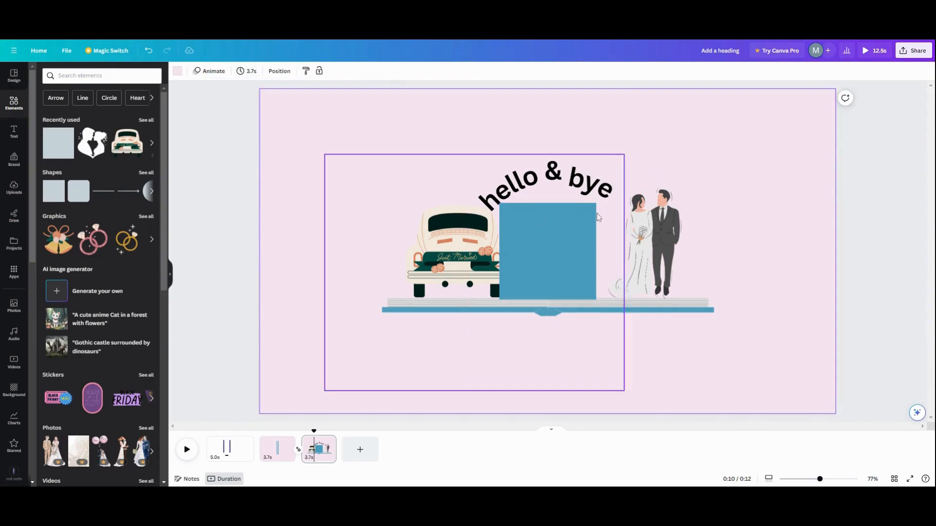
drag(558, 267, 493, 346)
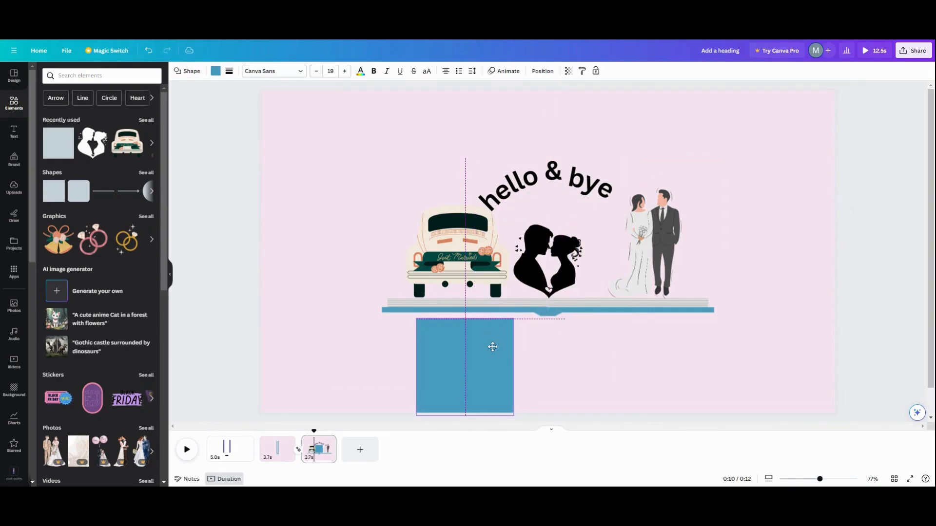
click(215, 72)
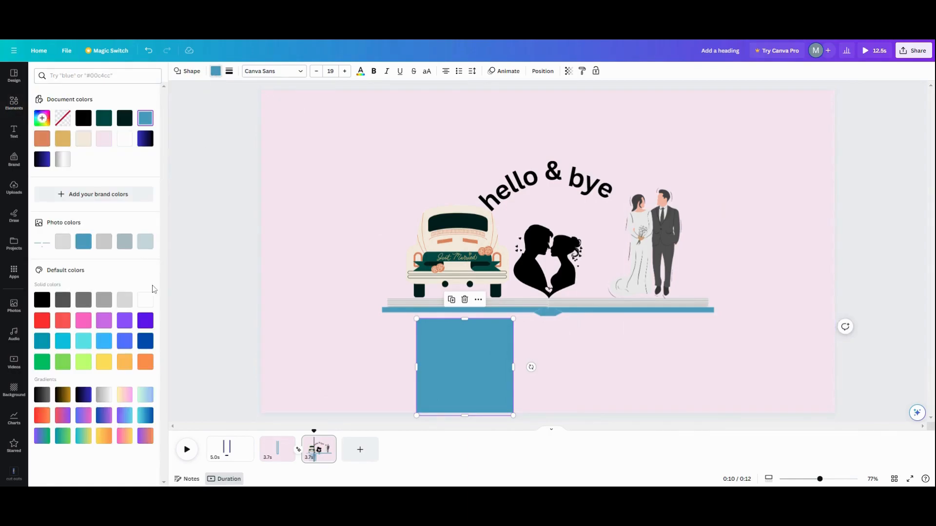
click(149, 301)
drag(456, 360, 490, 349)
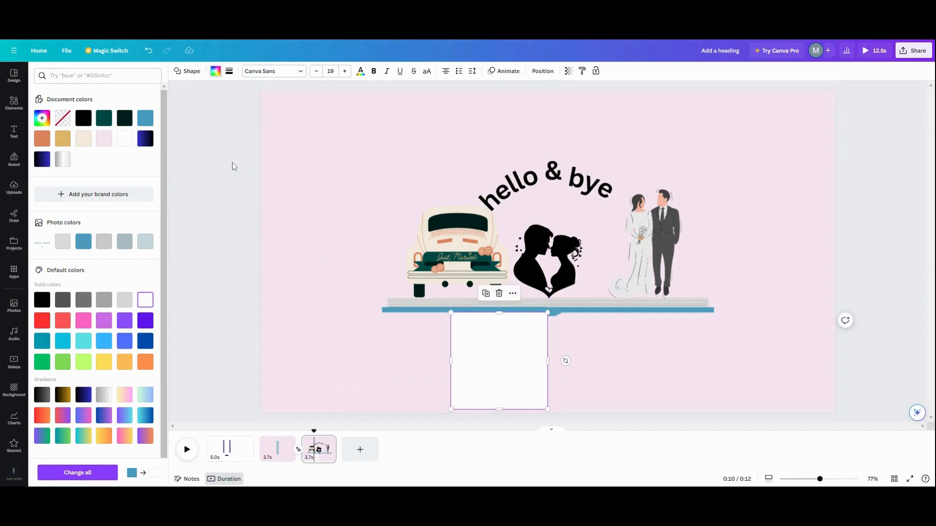
Bring the book spine to the front and stretch the white square to cover the page area below the book's left half
click(543, 70)
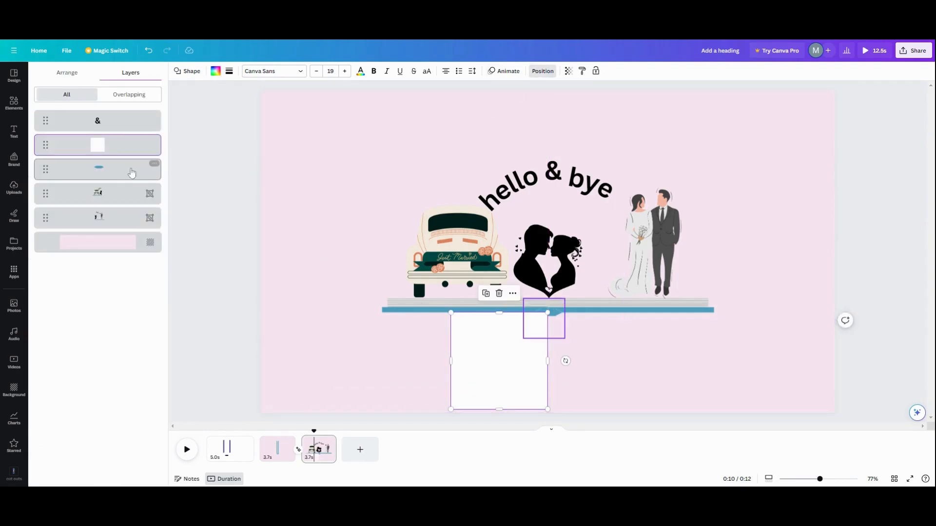
drag(121, 171, 117, 121)
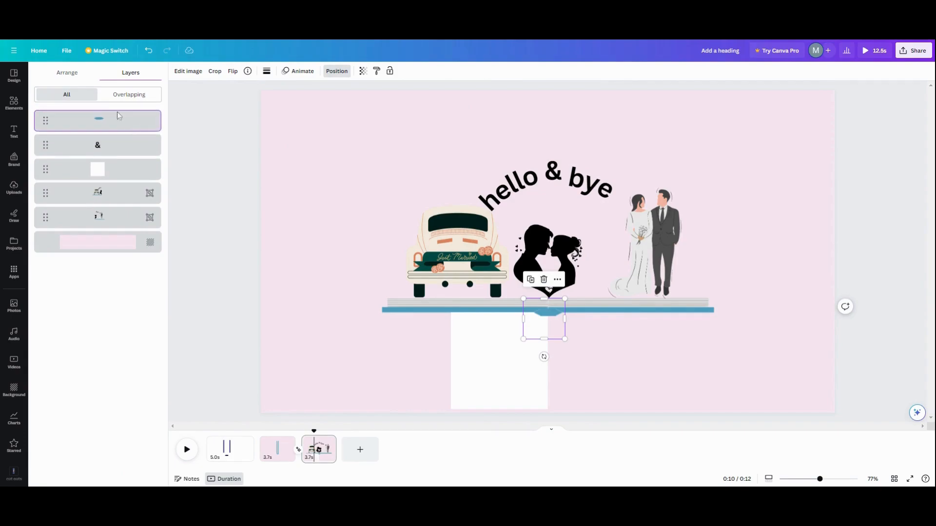
click(464, 349)
drag(446, 360, 258, 347)
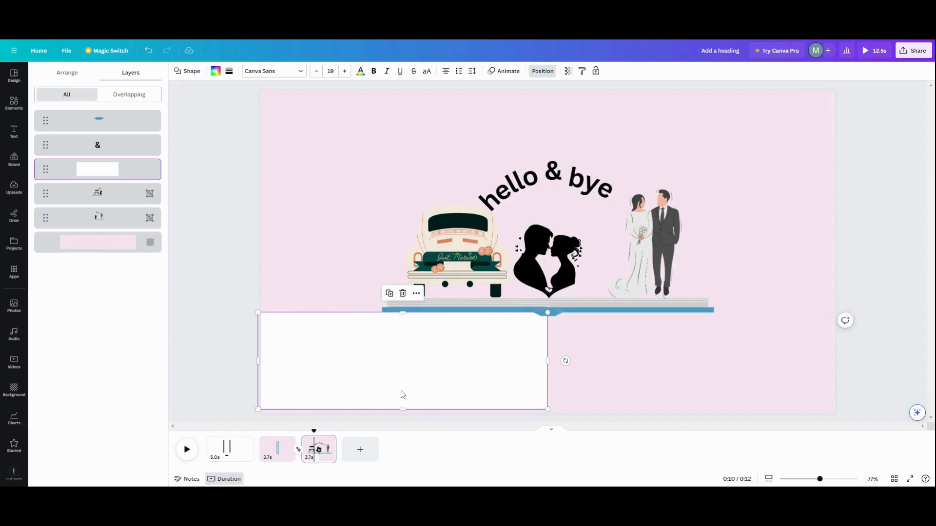
drag(403, 409, 402, 416)
drag(429, 356, 435, 247)
drag(414, 293, 392, 397)
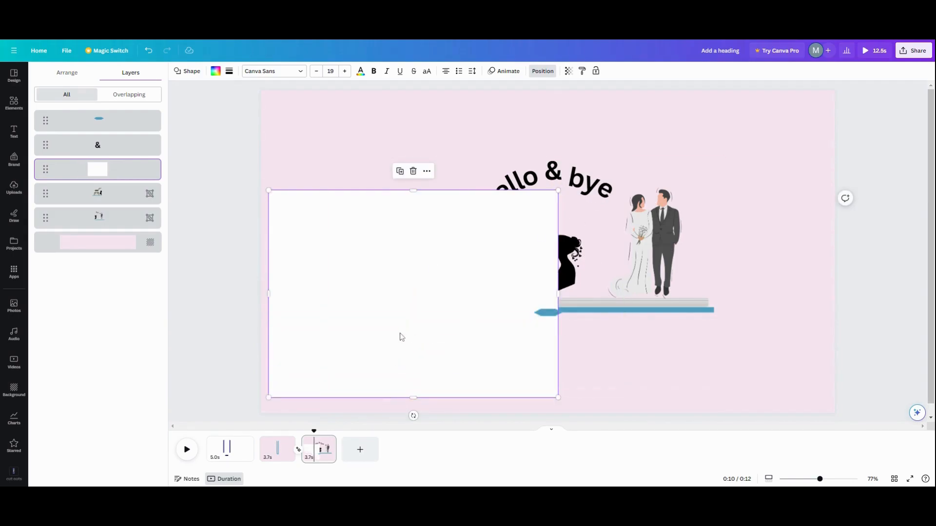
drag(335, 304, 334, 352)
drag(323, 390, 360, 370)
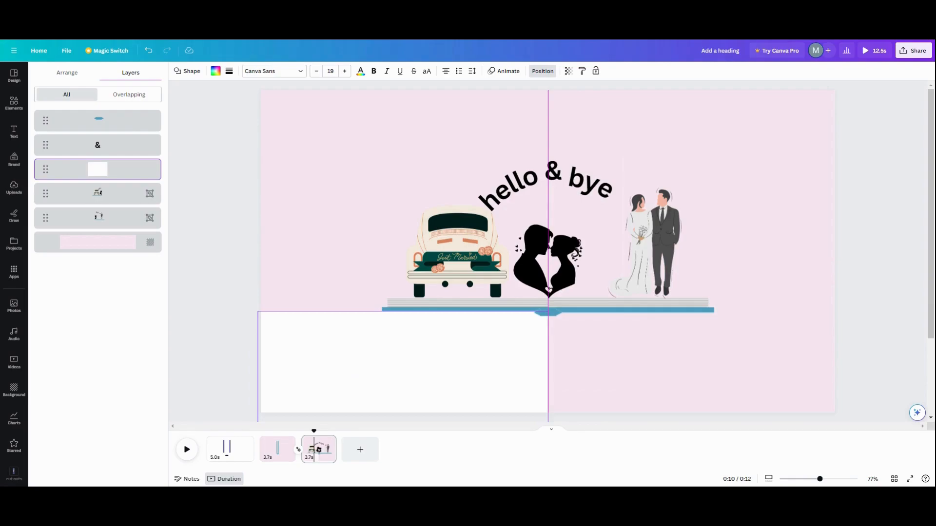
drag(352, 362, 352, 362)
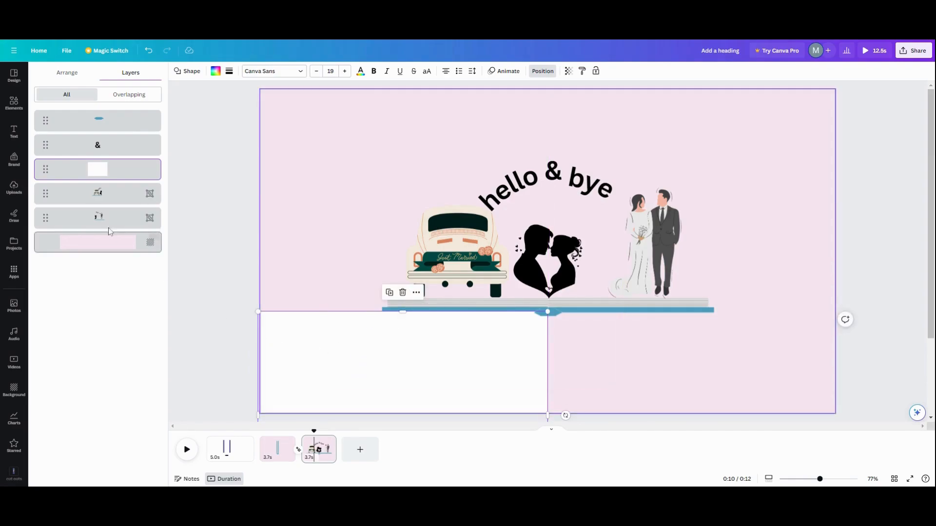
Duplicate the white rectangle and place the copy below the book's right half
click(117, 205)
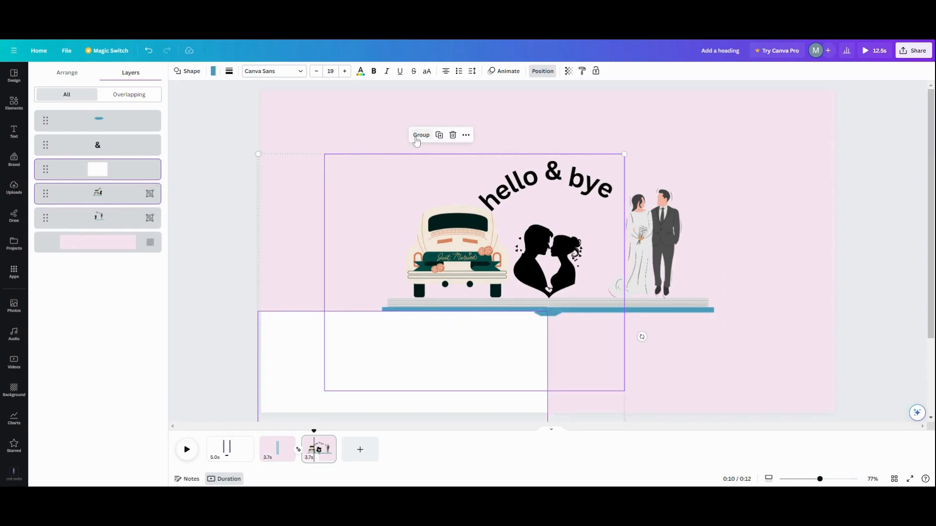
click(245, 170)
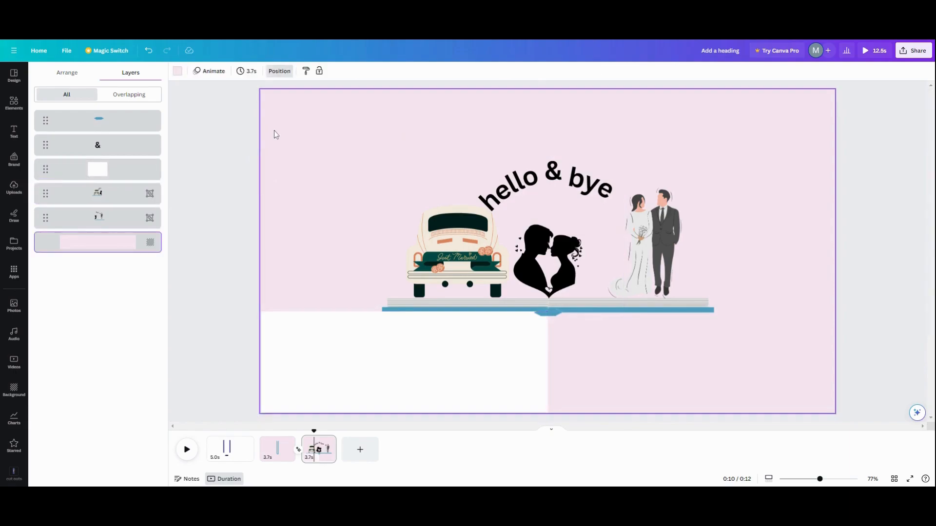
click(307, 357)
click(389, 292)
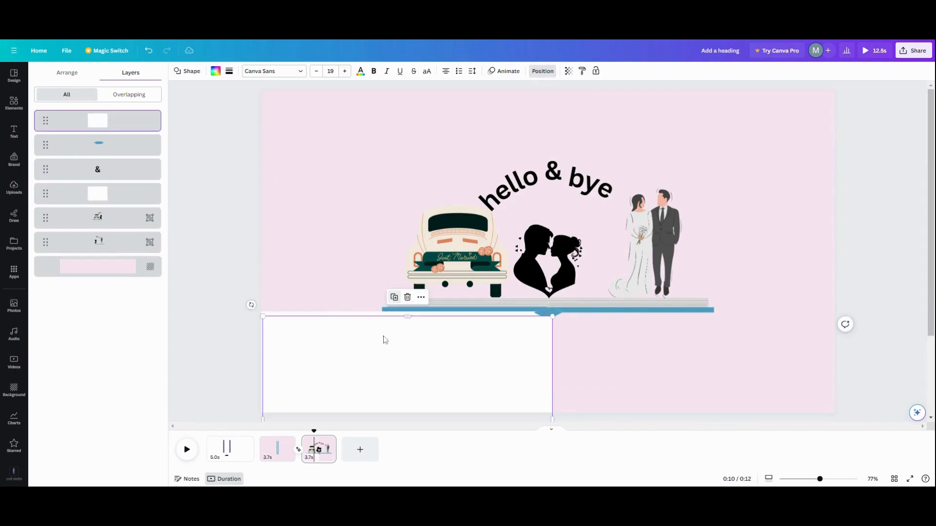
drag(403, 357, 693, 347)
Group the left white rectangle with the group holding the car, groom half and hello text
click(508, 363)
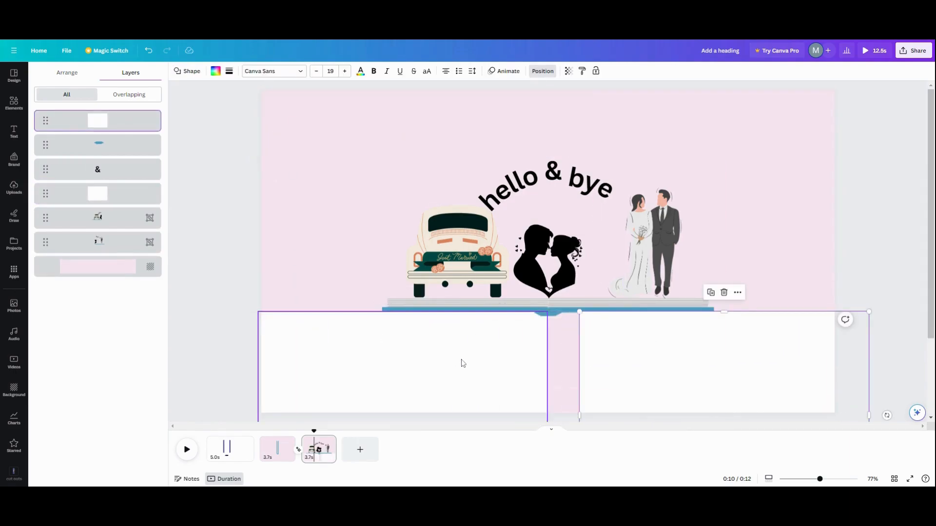
shift+click(117, 218)
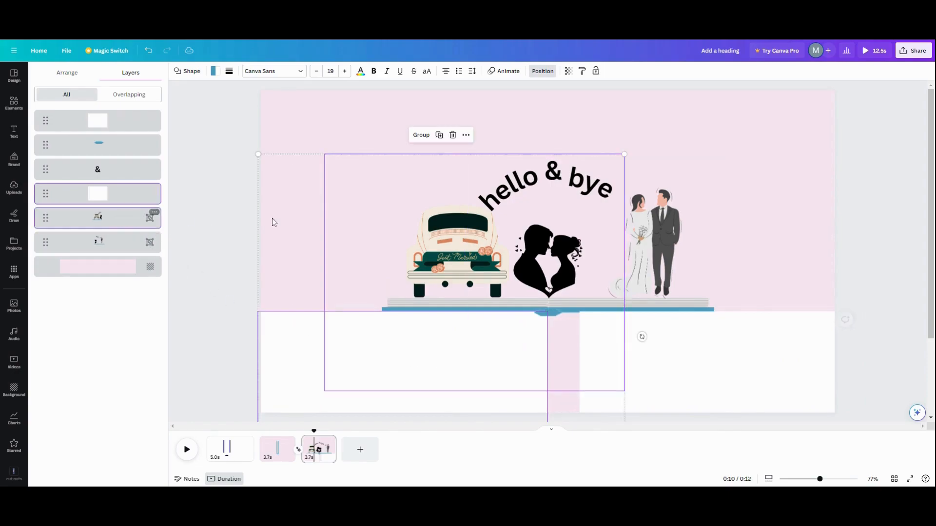
click(416, 135)
Align the right white rectangle flush against the left one at the page center and move the spine layer above it
click(683, 370)
drag(682, 370, 649, 367)
drag(117, 144, 116, 120)
Group the right white rectangle with the group holding the standing couple, bride half and bye text
click(661, 358)
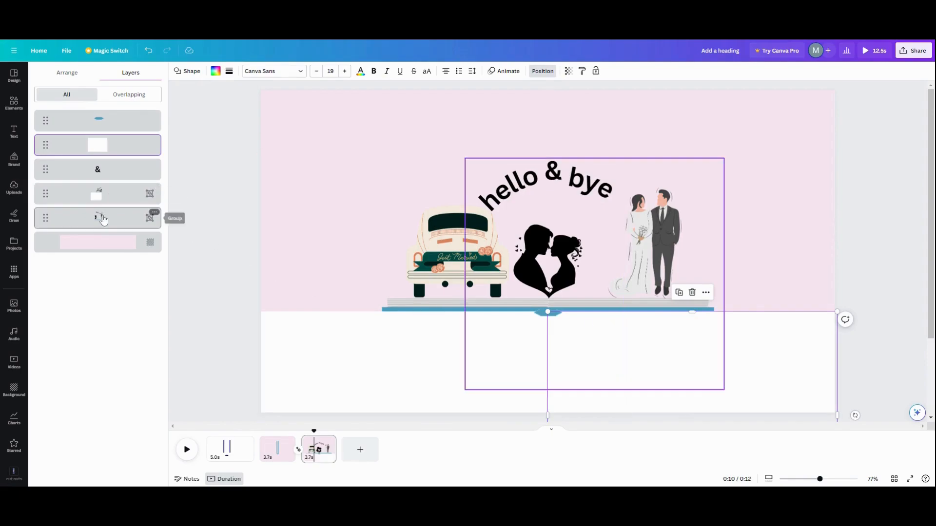
shift+click(144, 218)
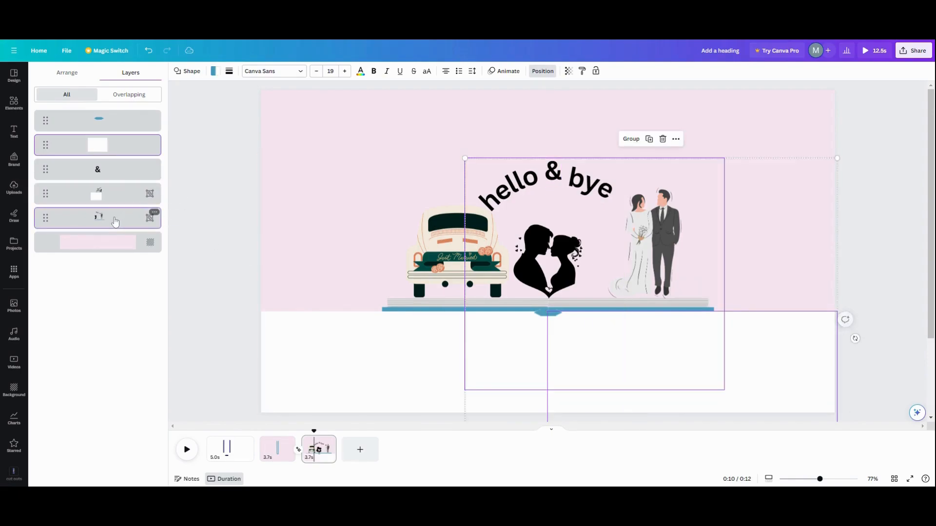
click(631, 139)
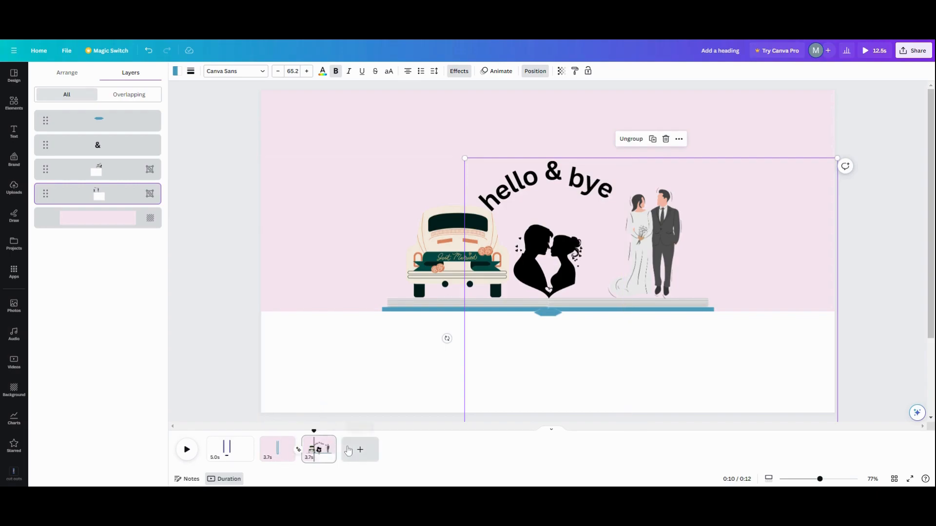
Duplicate the third page and rotate the right-half group upright against the spine on the copy
click(328, 443)
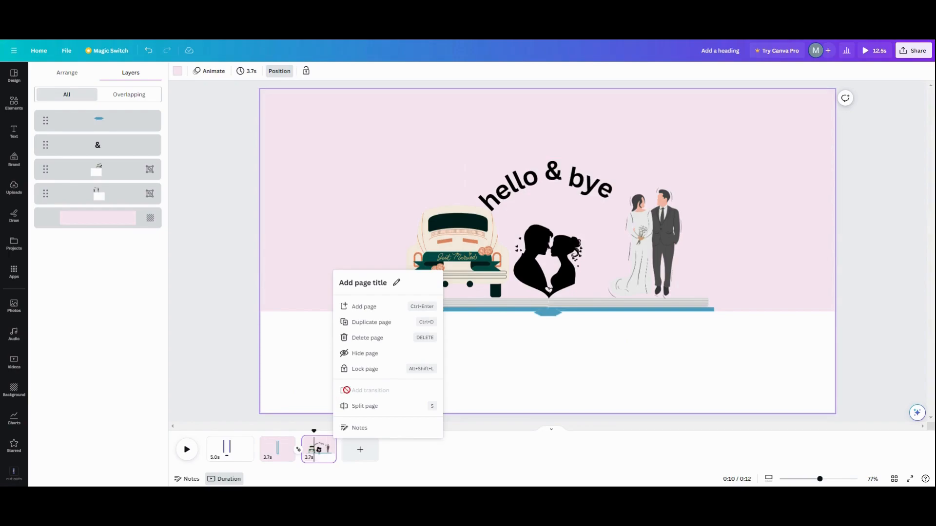
click(374, 324)
click(684, 366)
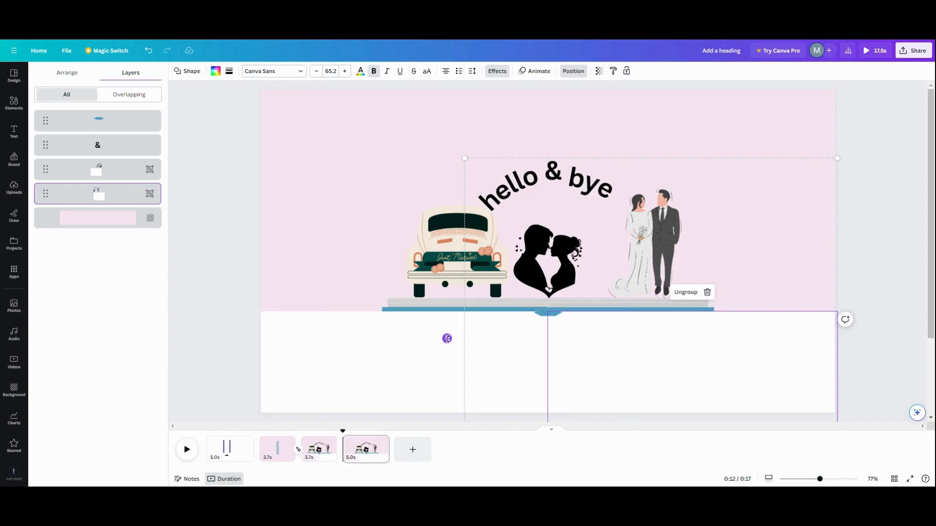
drag(447, 338, 631, 194)
Rotate the left-half group upright and position it against the spine so the book is closed
click(351, 354)
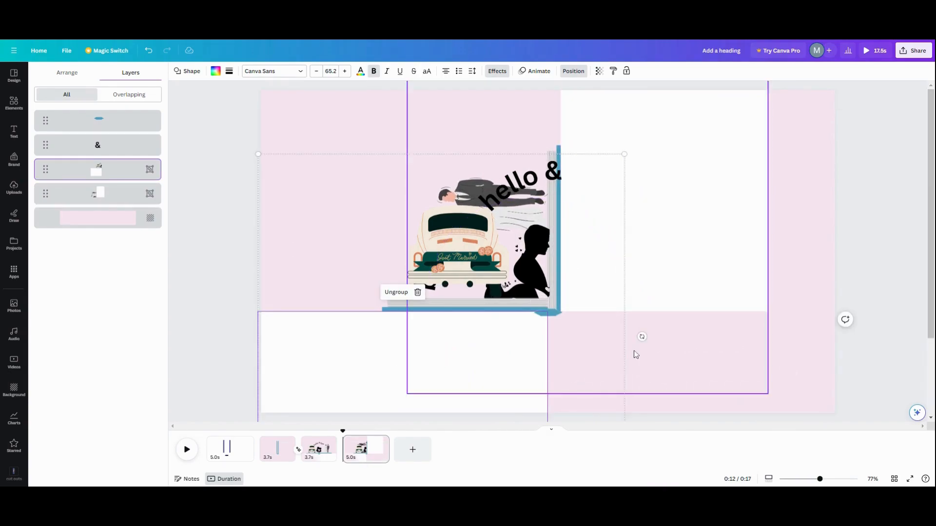
drag(642, 337, 437, 397)
drag(641, 345, 642, 336)
drag(402, 337, 462, 213)
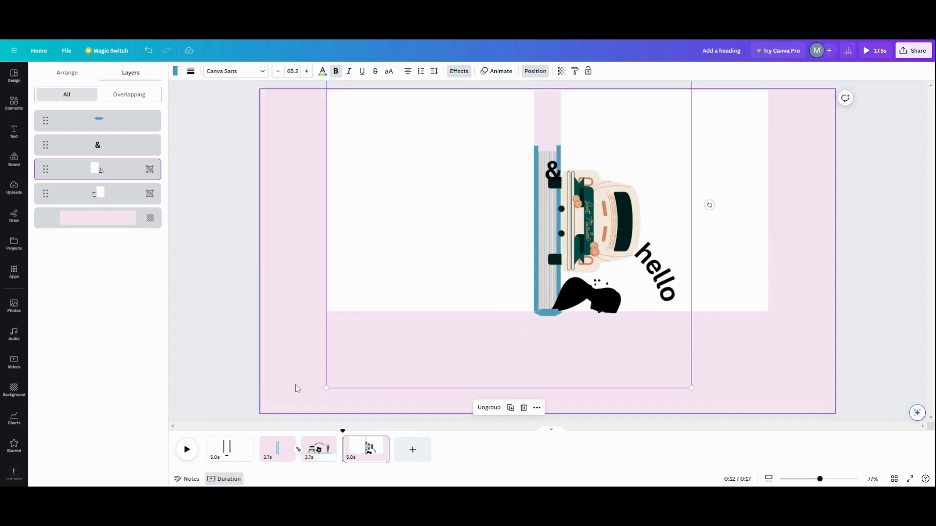
On the second page, separate the closed book by moving its left and right halves away from the spine
click(279, 454)
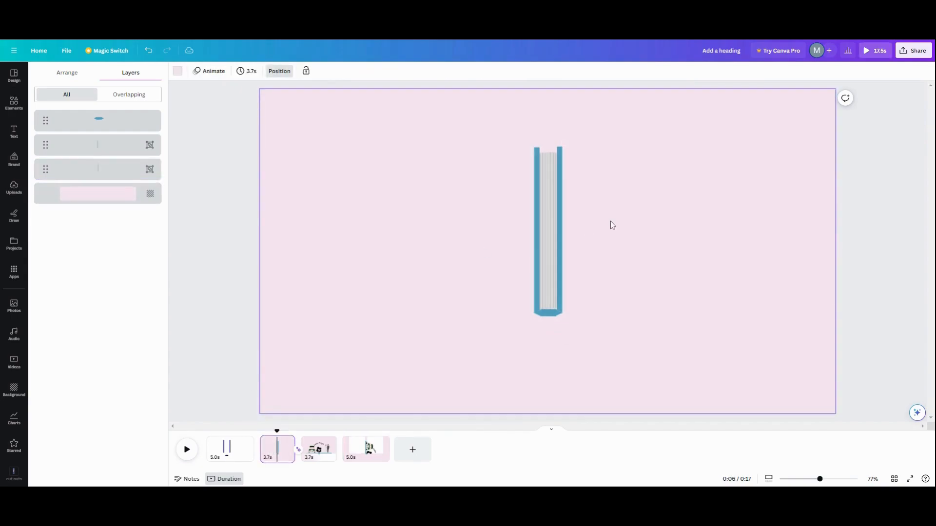
click(603, 241)
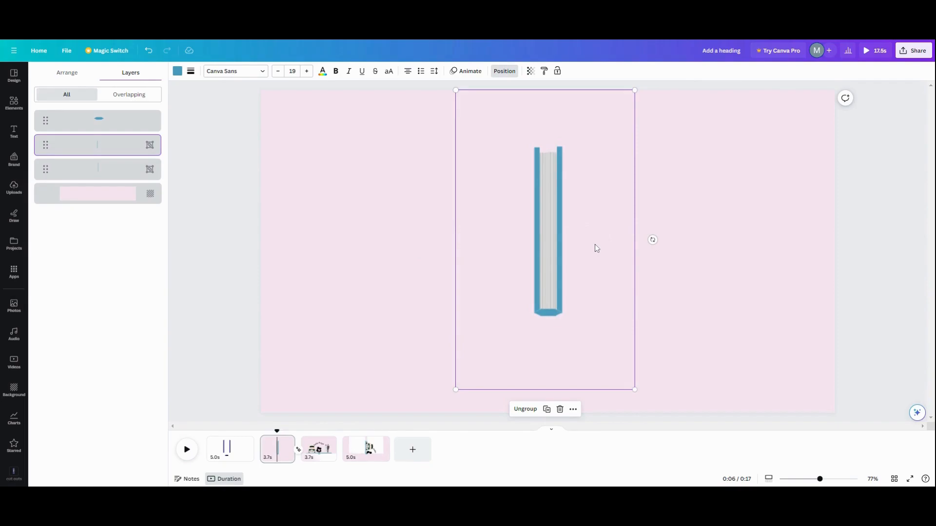
click(592, 239)
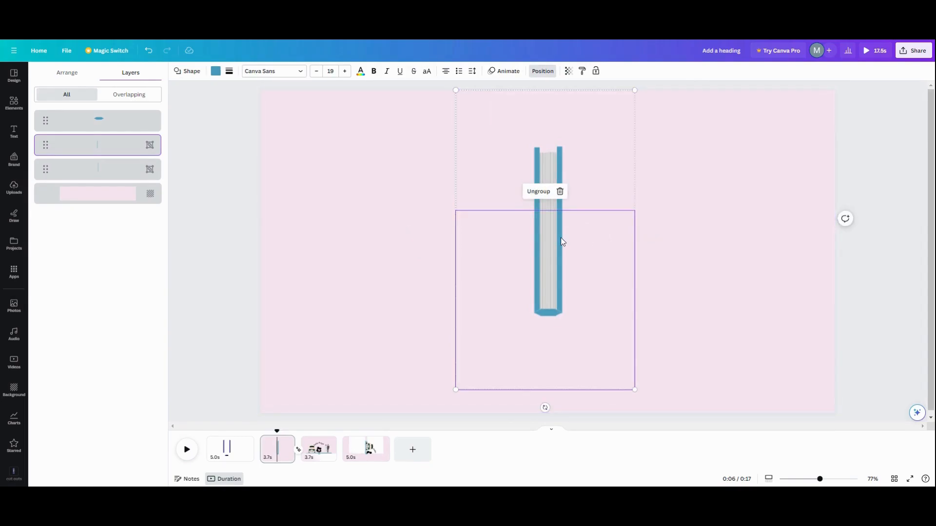
drag(585, 220, 455, 215)
drag(547, 224, 606, 225)
Add a square shape to the second page, place it beside the book's right half and color it white
click(13, 104)
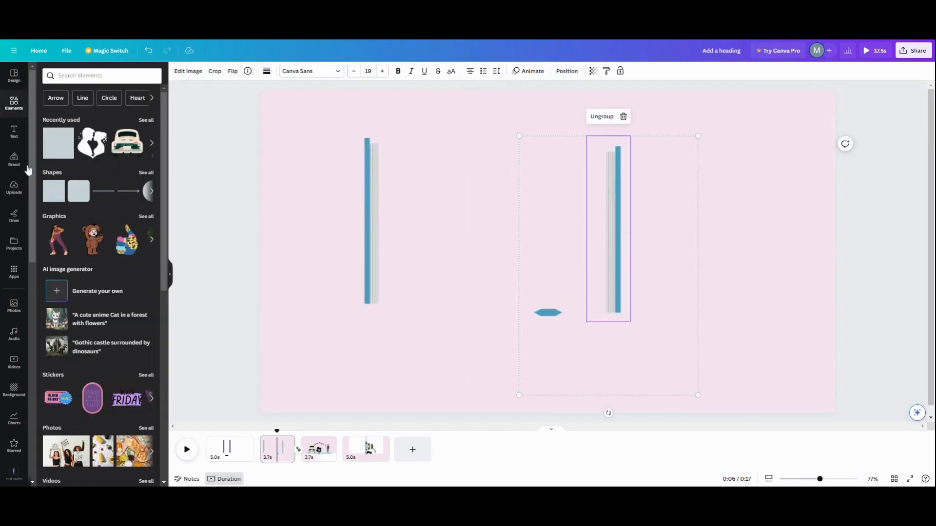
click(62, 201)
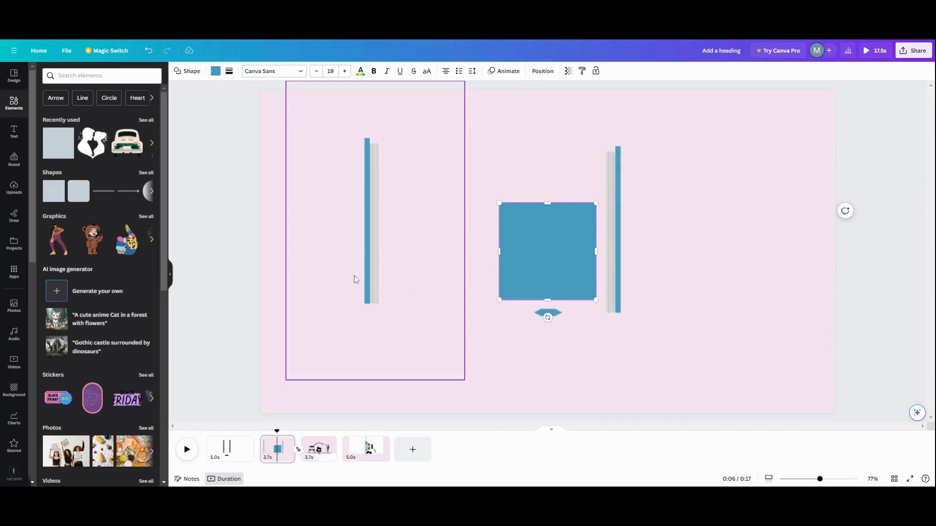
drag(542, 282, 687, 276)
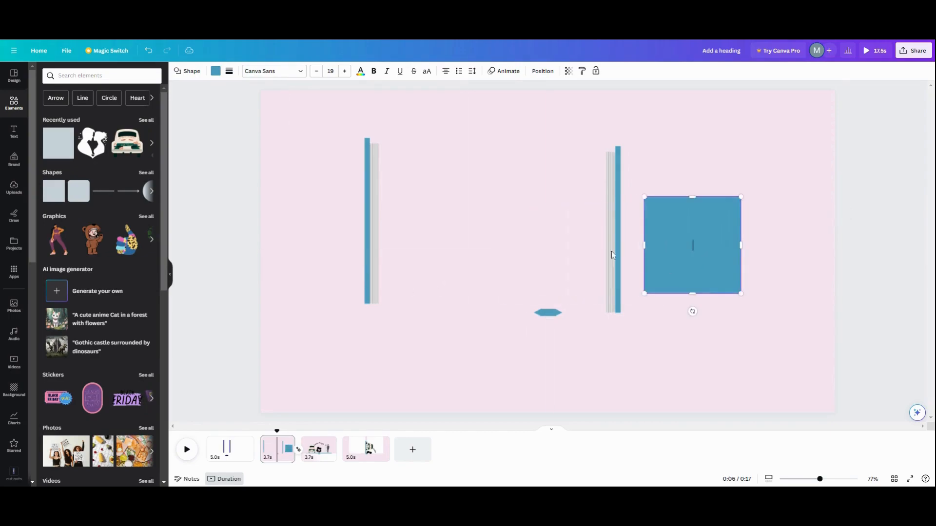
click(216, 72)
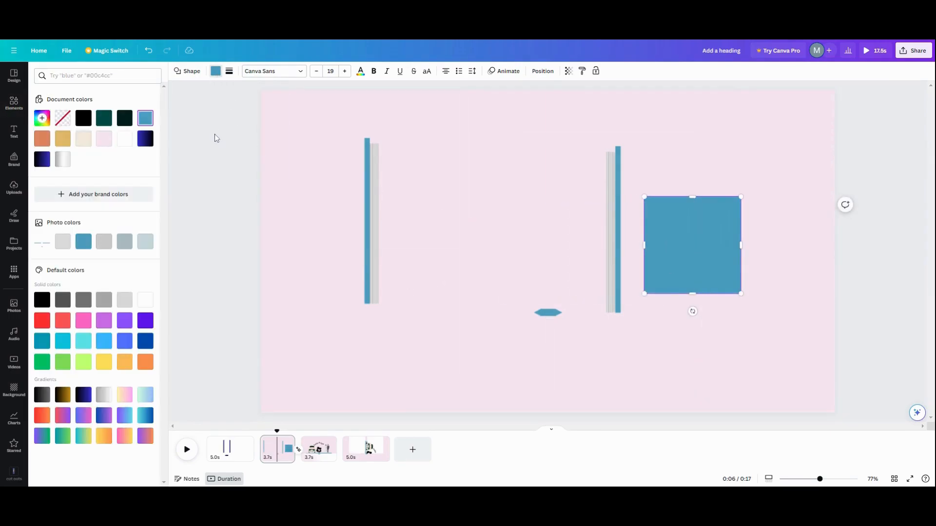
click(147, 301)
Enlarge the white square into a tall rectangle flush with the right half's cover, and move the spine below the left half
drag(684, 259, 660, 207)
drag(668, 244, 668, 337)
drag(720, 245, 796, 246)
drag(707, 145, 705, 111)
drag(608, 163, 544, 140)
drag(548, 317, 375, 329)
Group the tall white rectangle with the book's right half and check the grouped pieces
drag(566, 103, 728, 244)
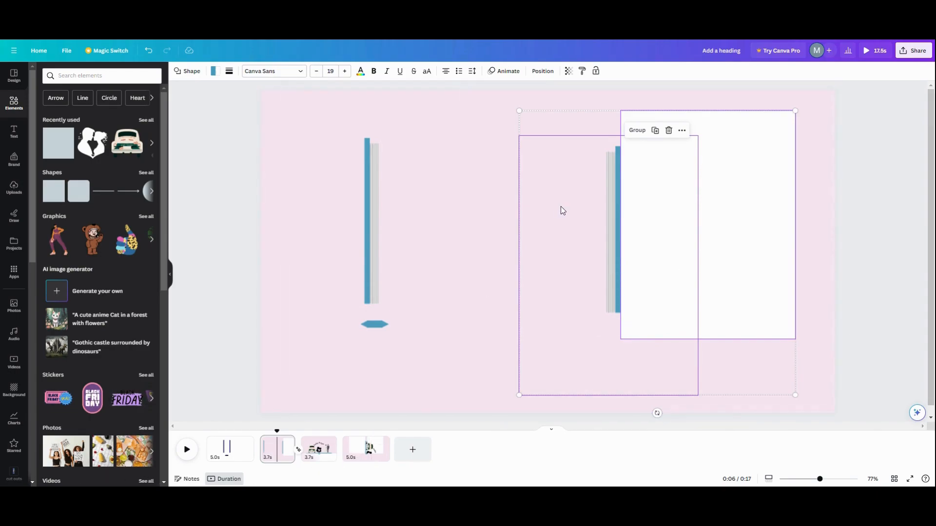
click(637, 130)
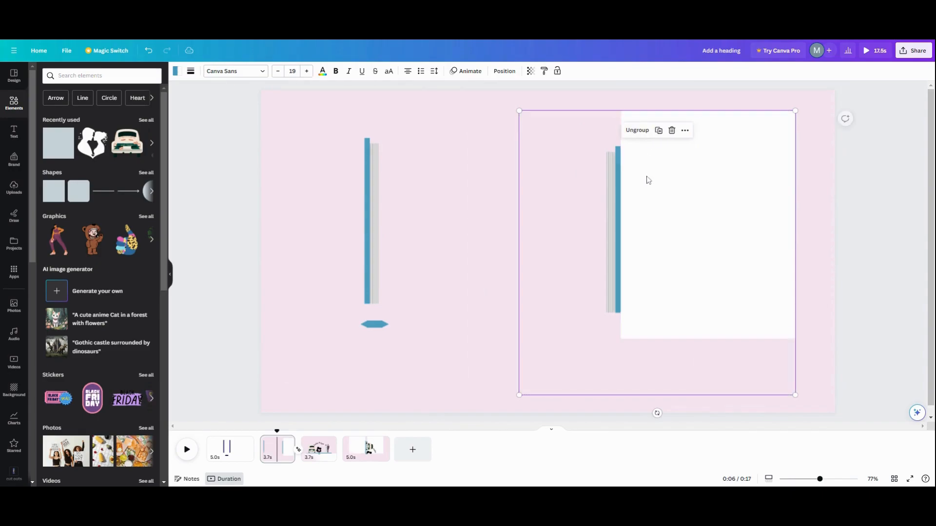
click(489, 244)
click(607, 246)
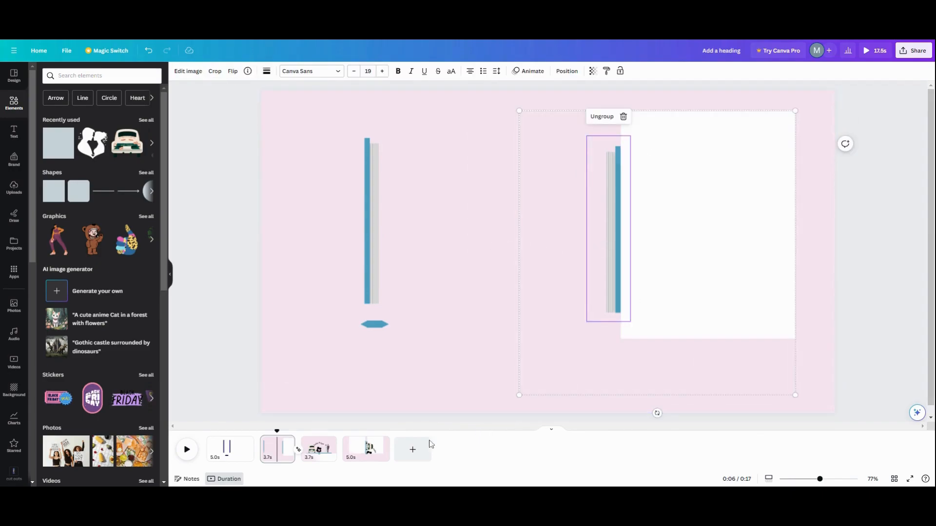
Check the closed-book page, and copy the grouped right half with its tall white rectangle from the second page
click(367, 447)
click(601, 285)
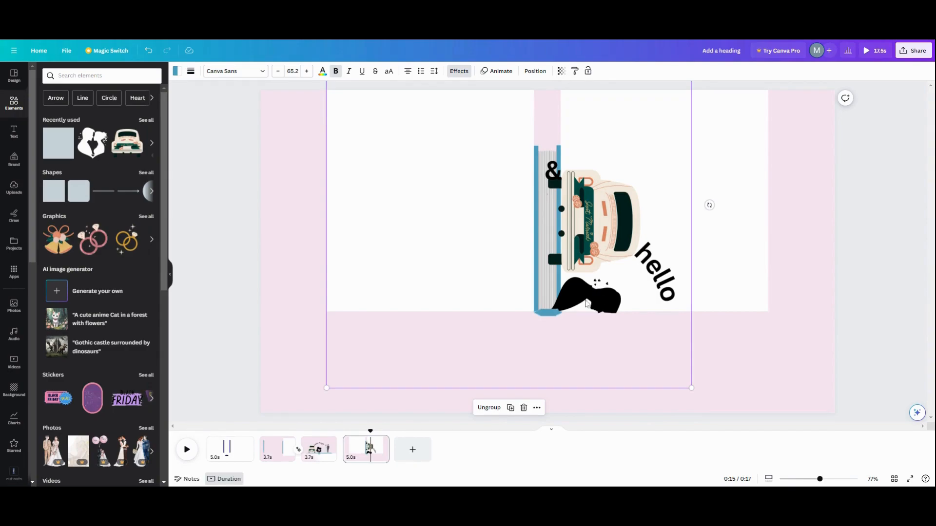
click(281, 464)
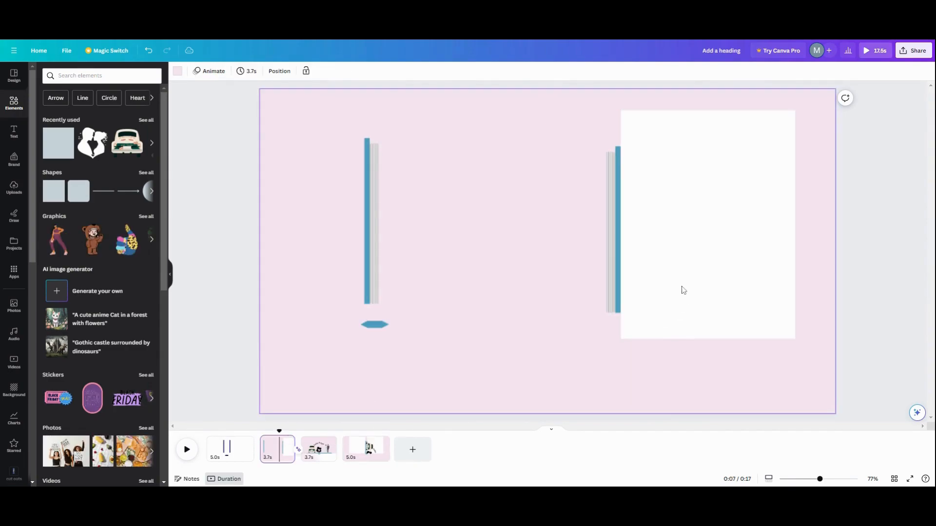
click(681, 290)
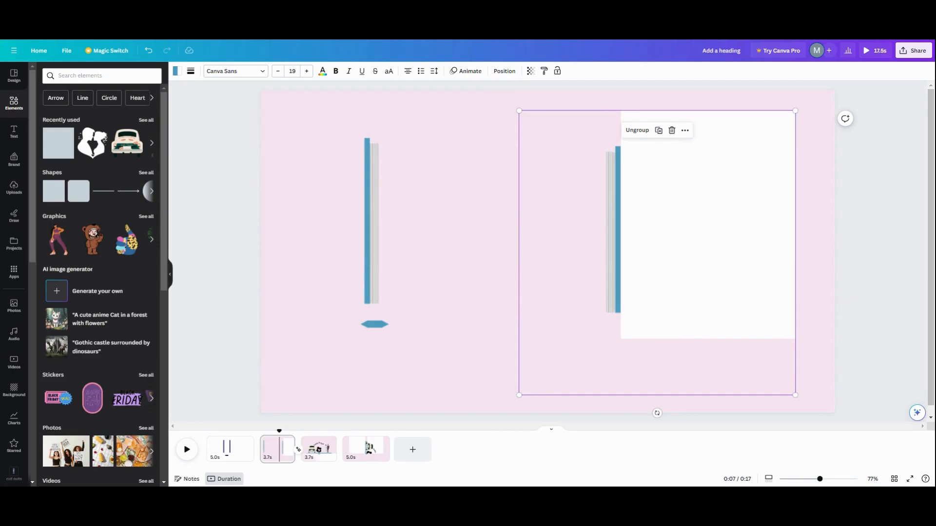
Paste the group on the fourth page, align it with the closed book's right half, and bring the spine to the front
click(365, 448)
click(606, 264)
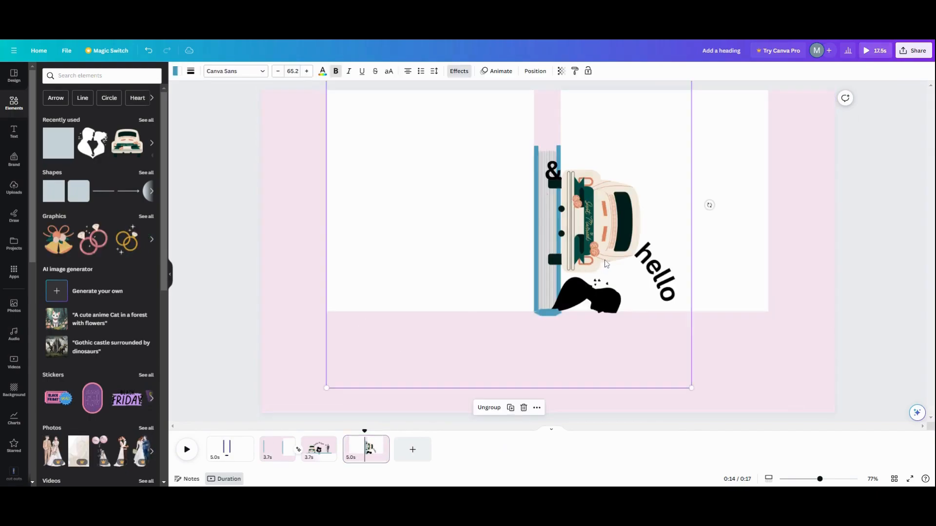
click(606, 264)
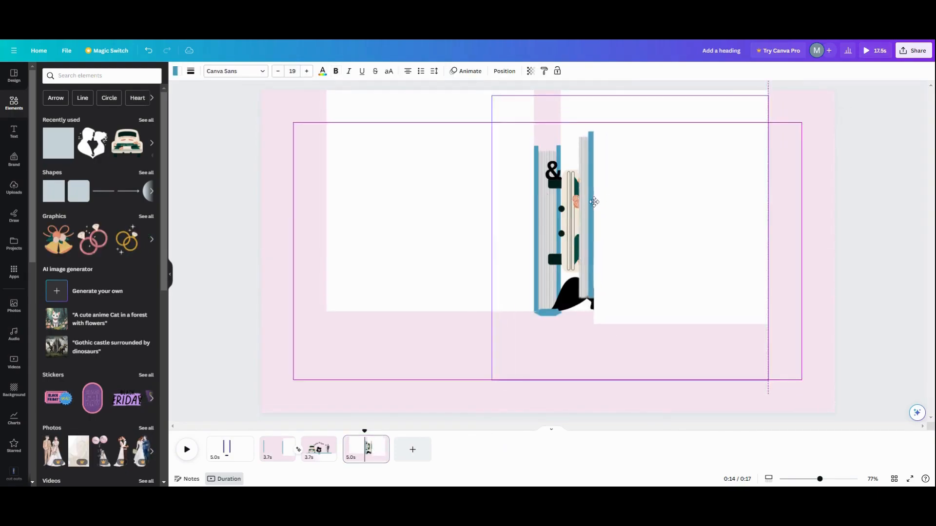
drag(580, 199, 572, 220)
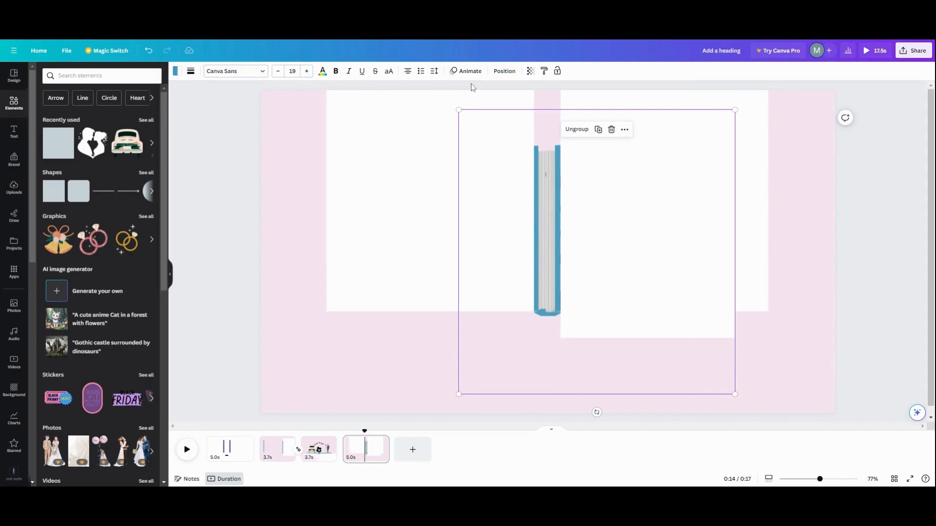
click(505, 71)
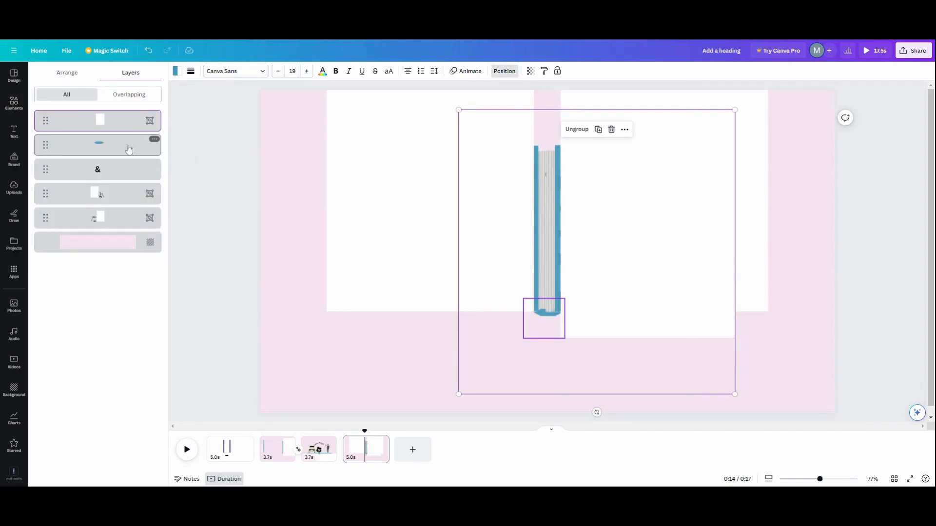
drag(132, 149, 126, 120)
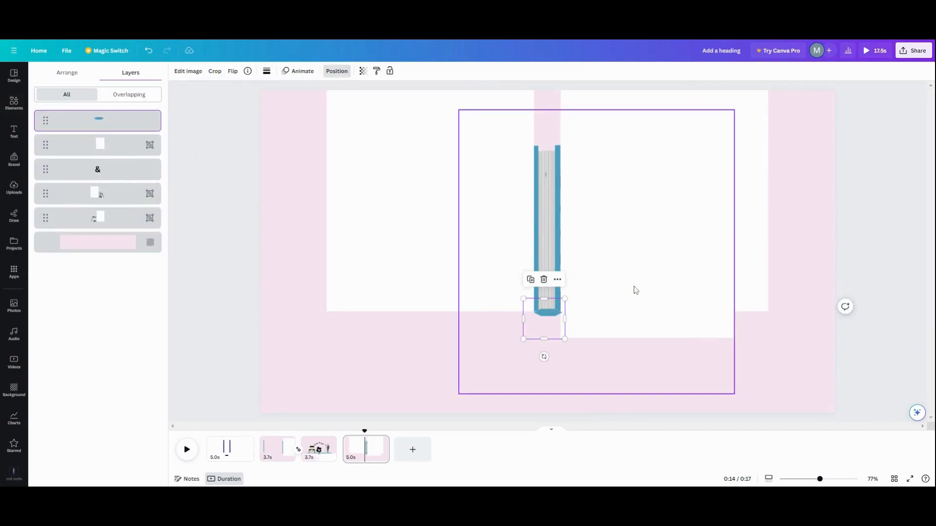
Paste the group on the third page, rotate it flat onto the open book's right half, and bring the spine to the front
click(316, 451)
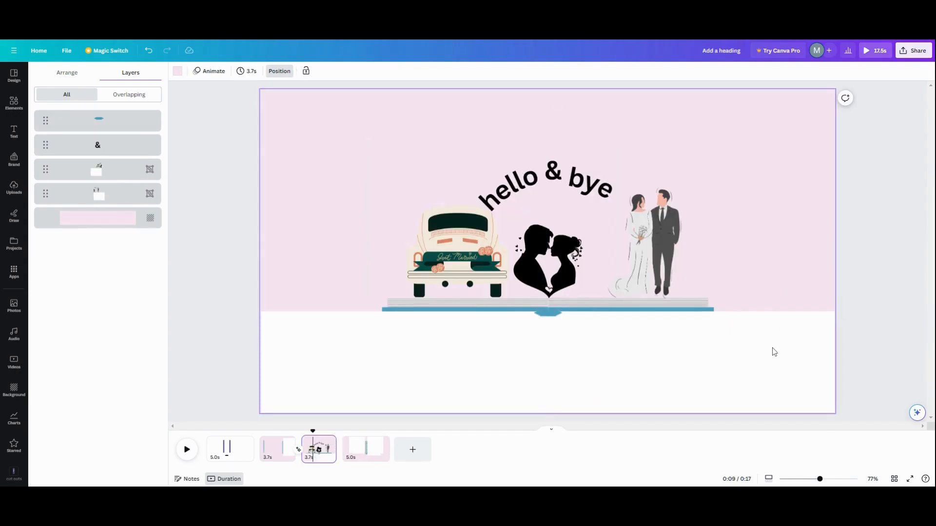
click(630, 337)
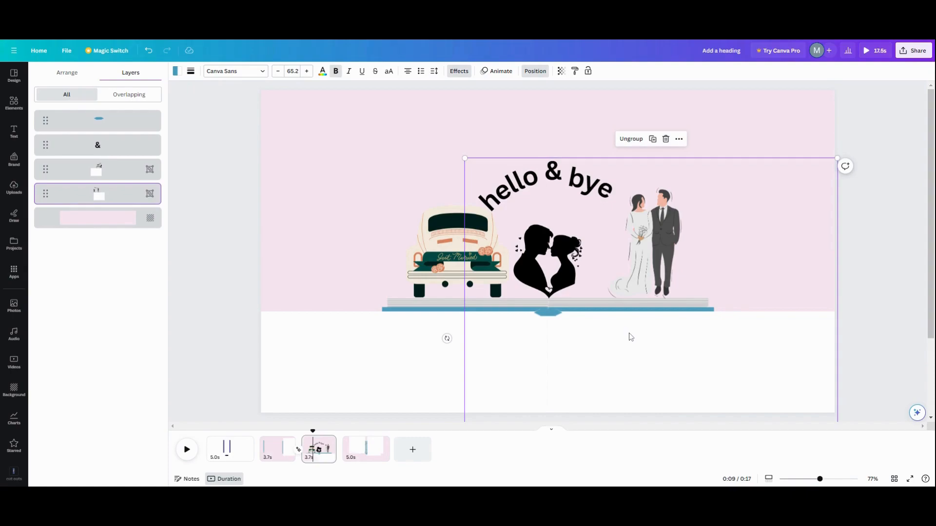
key(ctrl+v)
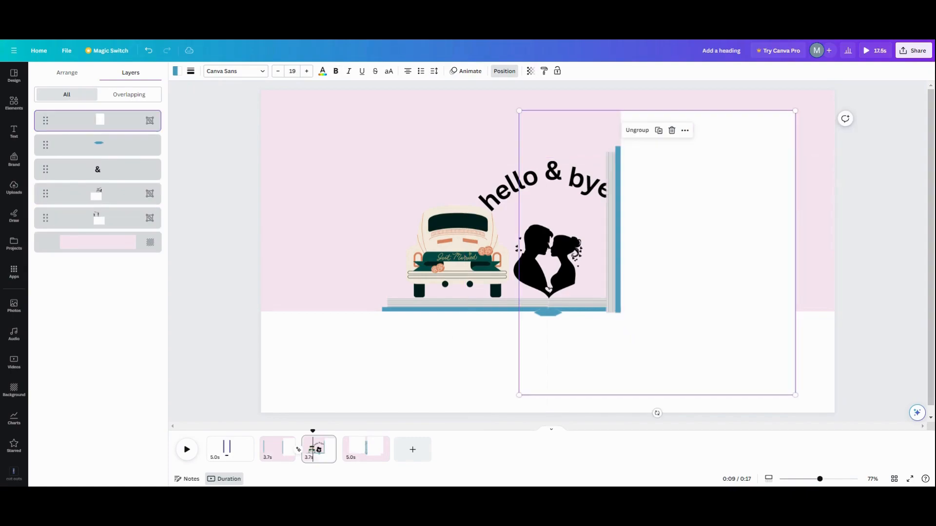
drag(657, 413, 543, 255)
drag(624, 286, 636, 373)
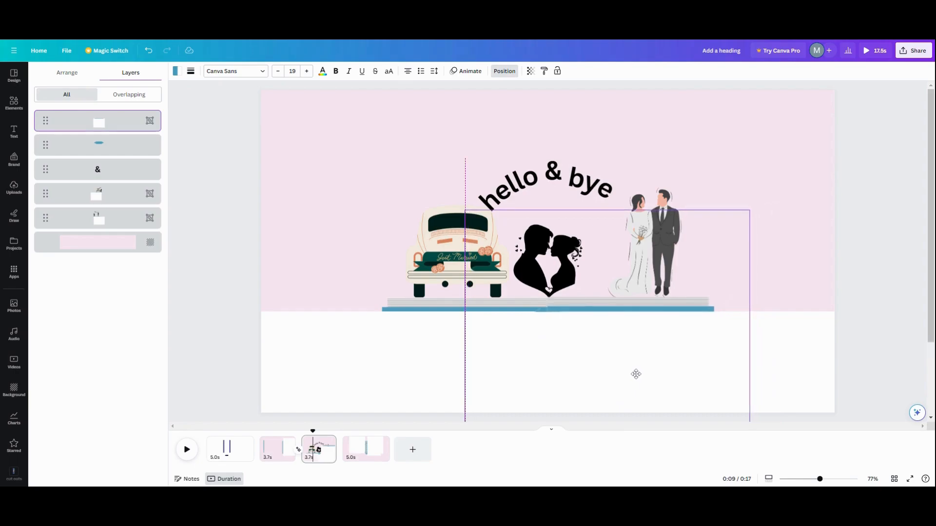
drag(90, 145, 92, 115)
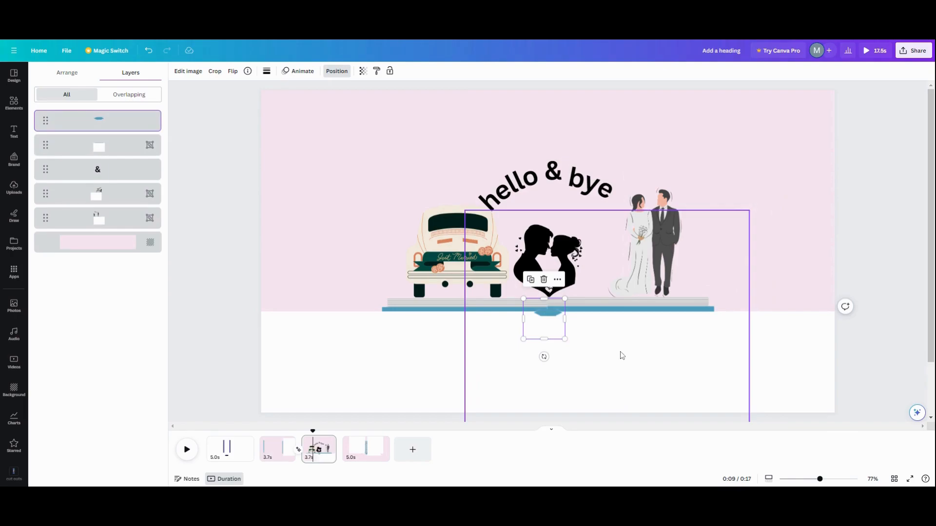
Change the background color of the open-book page and the closed-book page to white
click(804, 277)
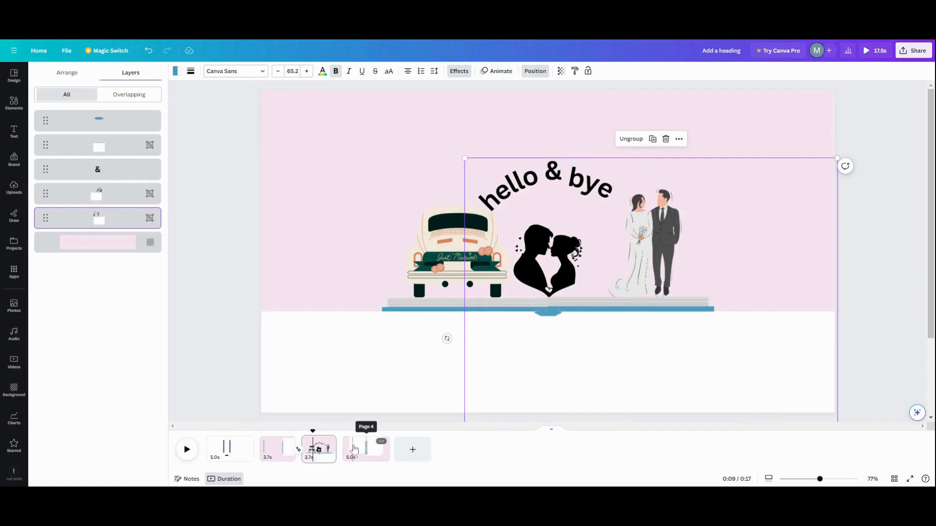
click(275, 124)
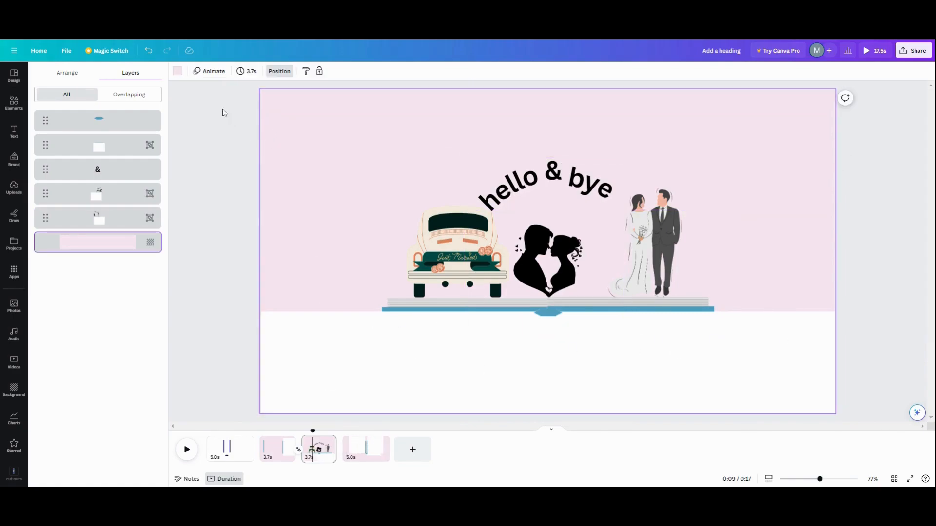
click(177, 72)
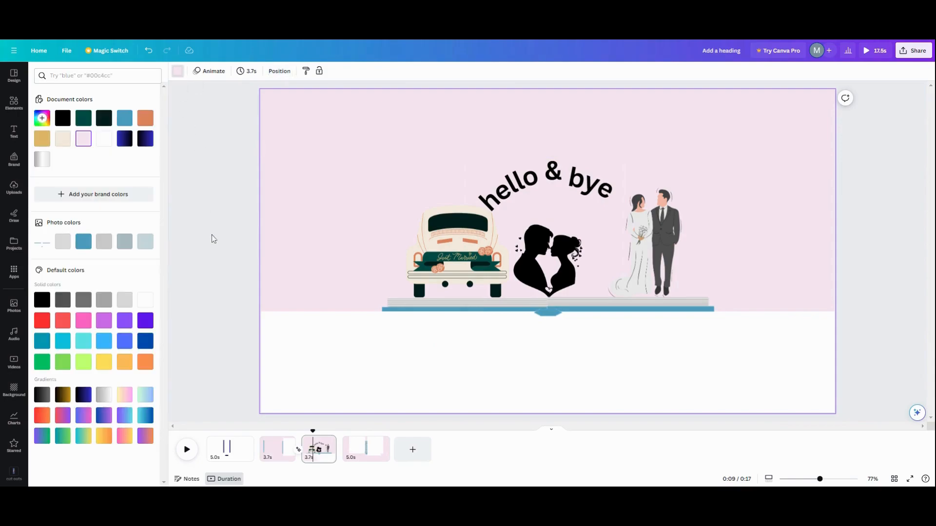
click(146, 303)
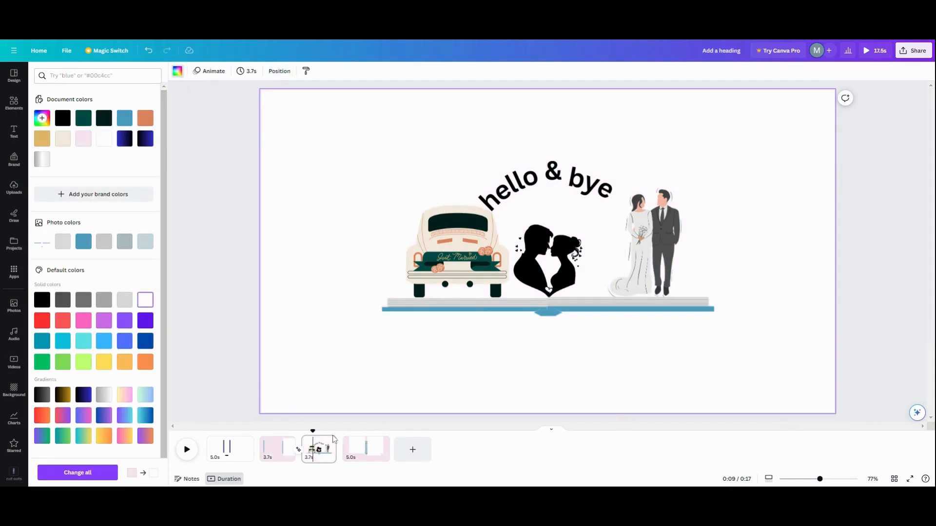
click(367, 446)
click(146, 300)
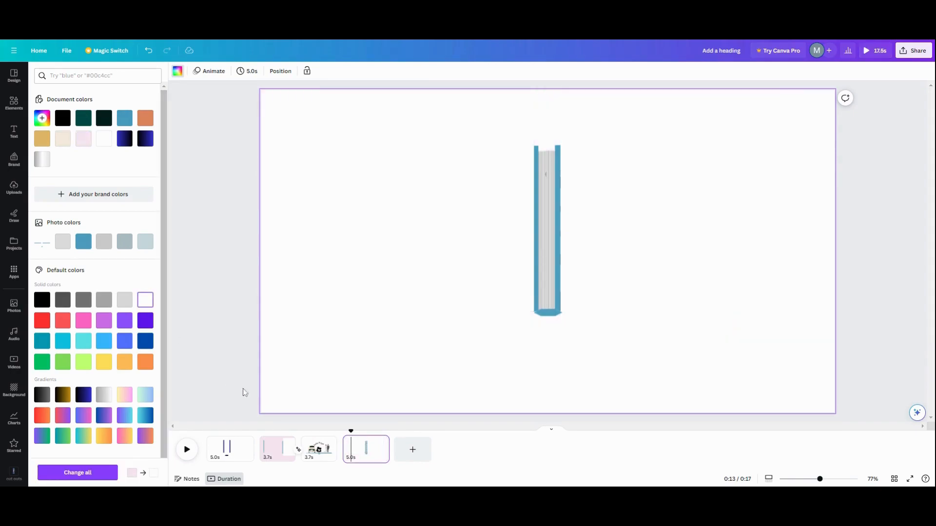
Move the open-book page after the closed-book page and set the transition following the second page to None
click(305, 445)
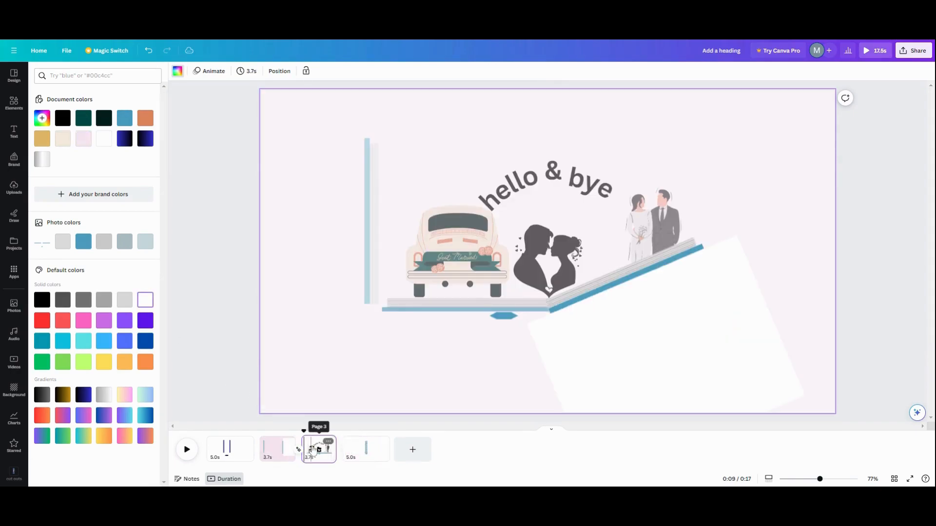
drag(309, 446, 367, 449)
click(298, 450)
click(50, 227)
click(49, 116)
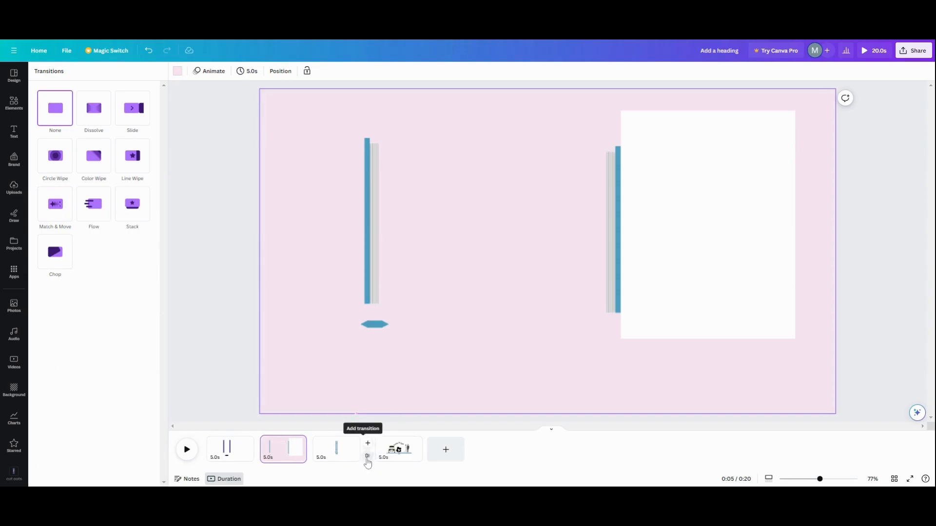
Add a 2.5-second Match & Move transition between the closed-book and open-book pages, and preview the animation
click(368, 461)
click(52, 211)
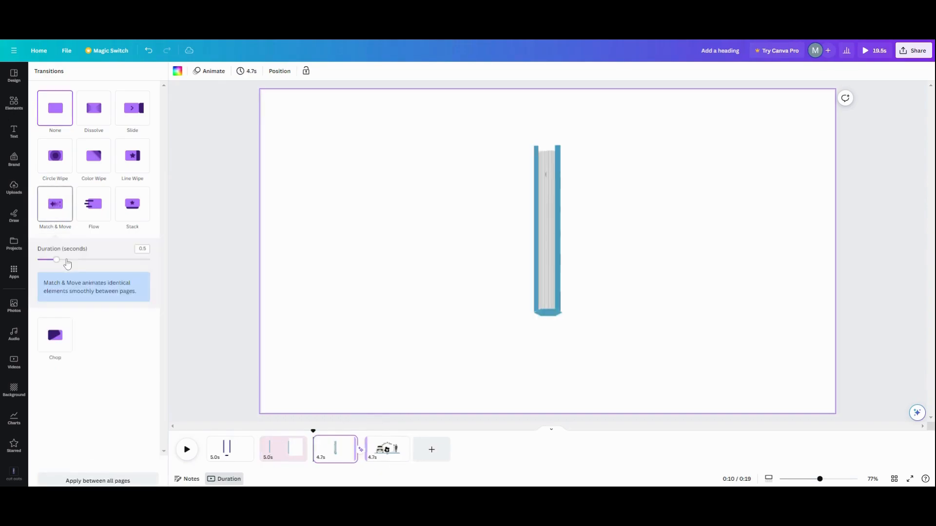
drag(67, 262, 211, 295)
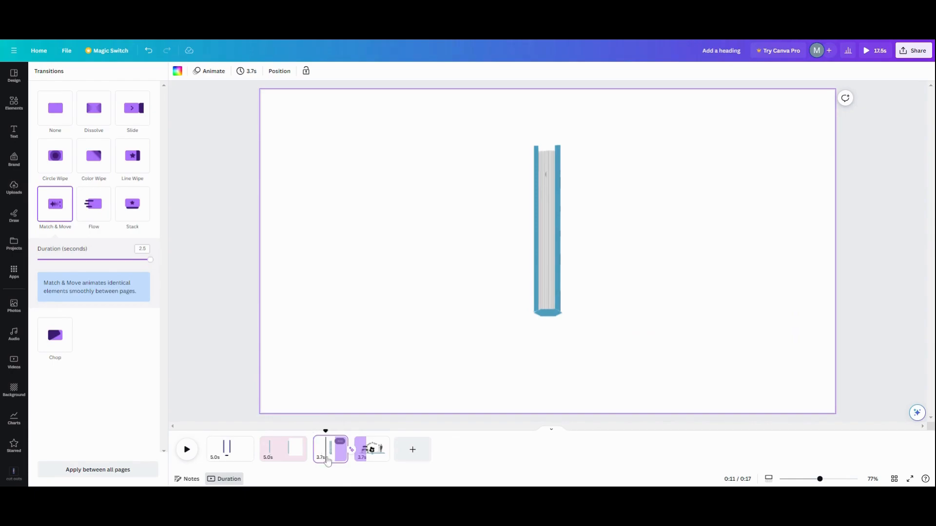
click(189, 452)
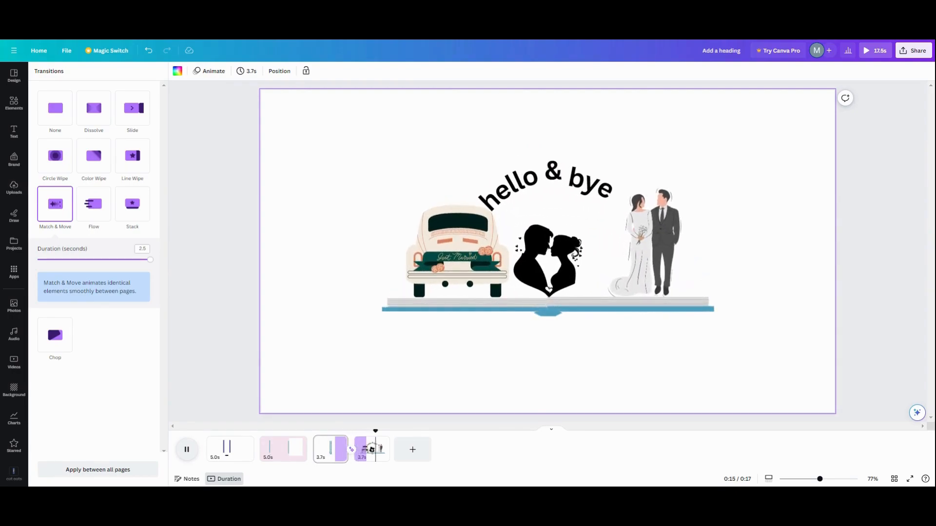
On the closed-book page, select the hidden "&" text through its layer and move it below the book
click(323, 460)
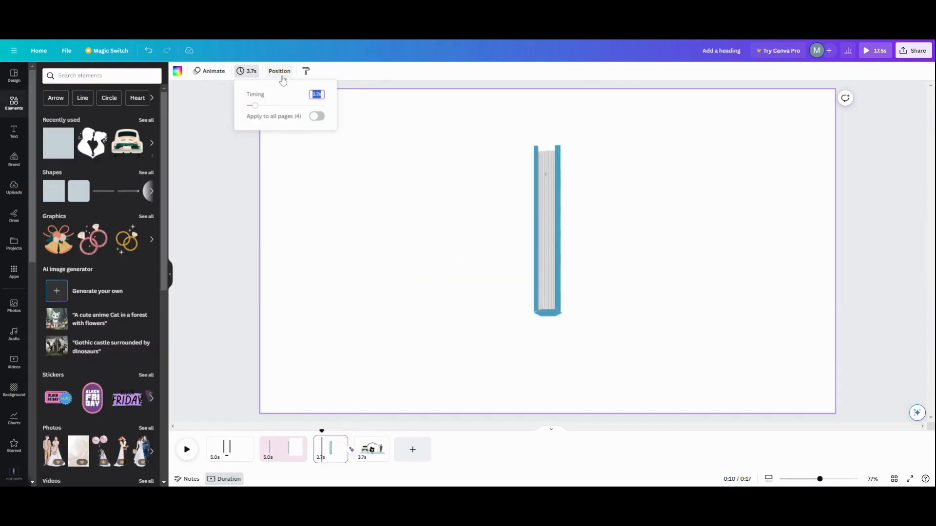
click(280, 71)
click(128, 169)
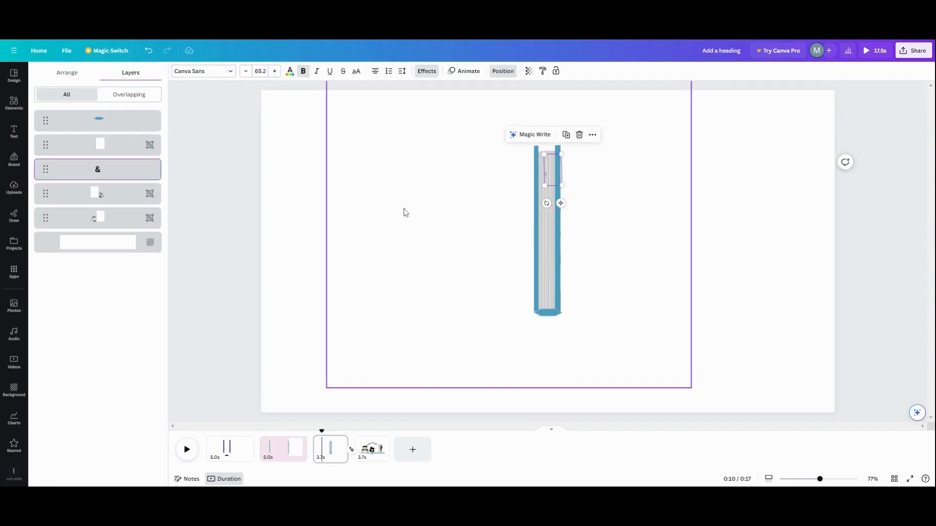
drag(558, 201, 555, 384)
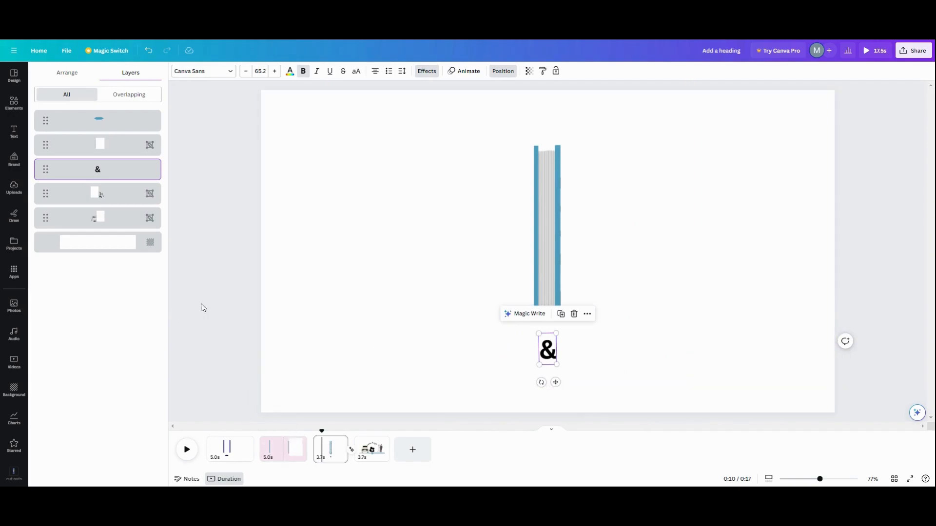
Add a square below the closed book, stretch it across the full page width to cover the "&", and align it under the covers
click(13, 103)
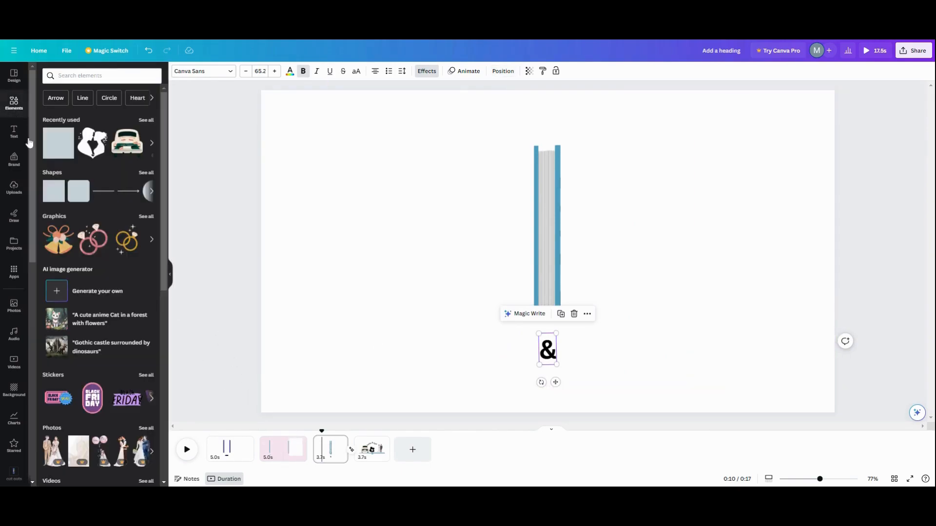
click(51, 151)
drag(540, 246, 527, 357)
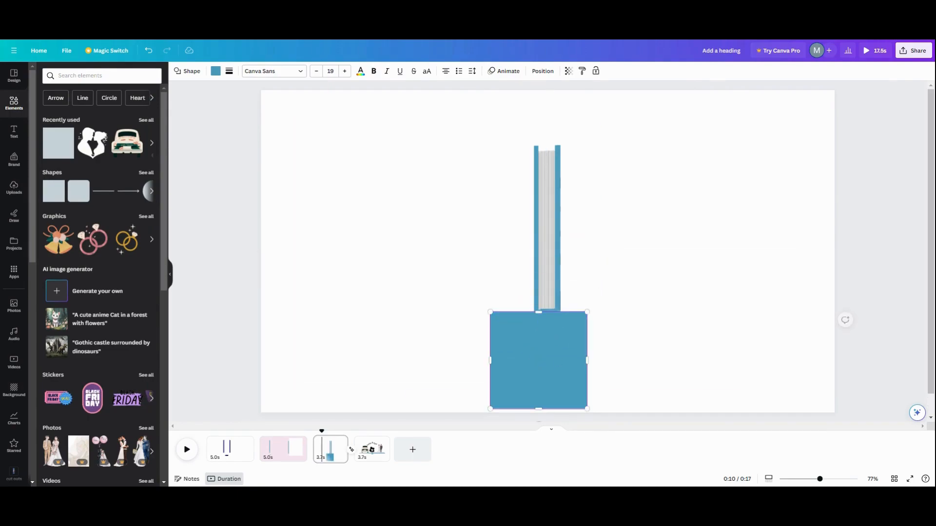
drag(588, 363, 835, 385)
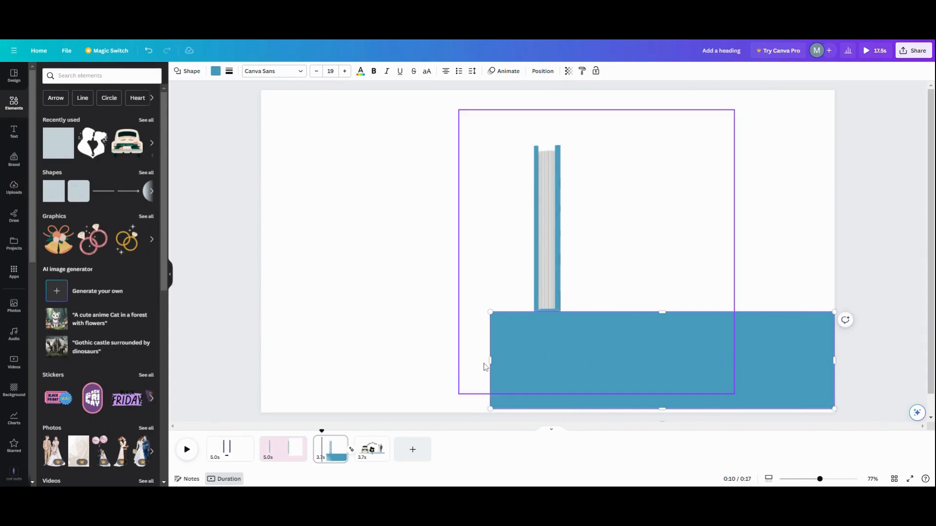
drag(489, 359, 257, 359)
double_click(444, 351)
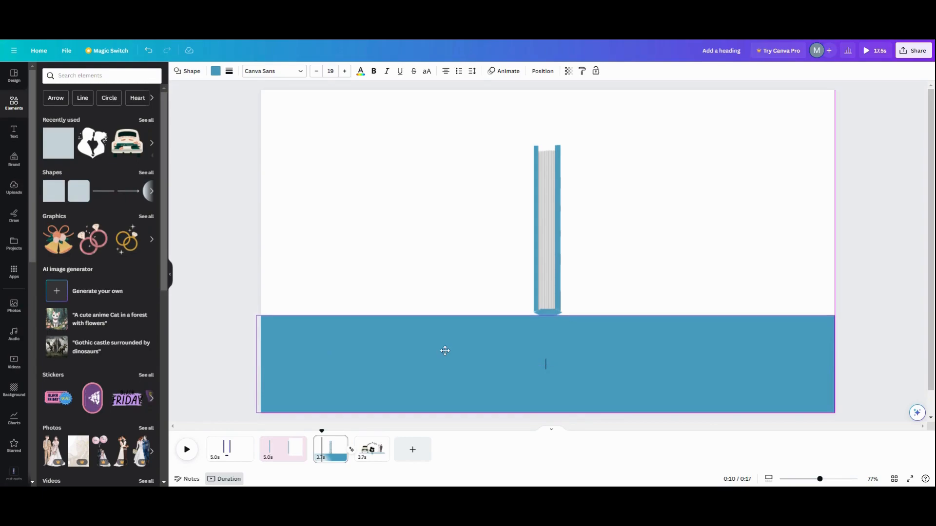
drag(444, 351, 443, 346)
Nudge the group containing the closed book's left half slightly down
click(399, 344)
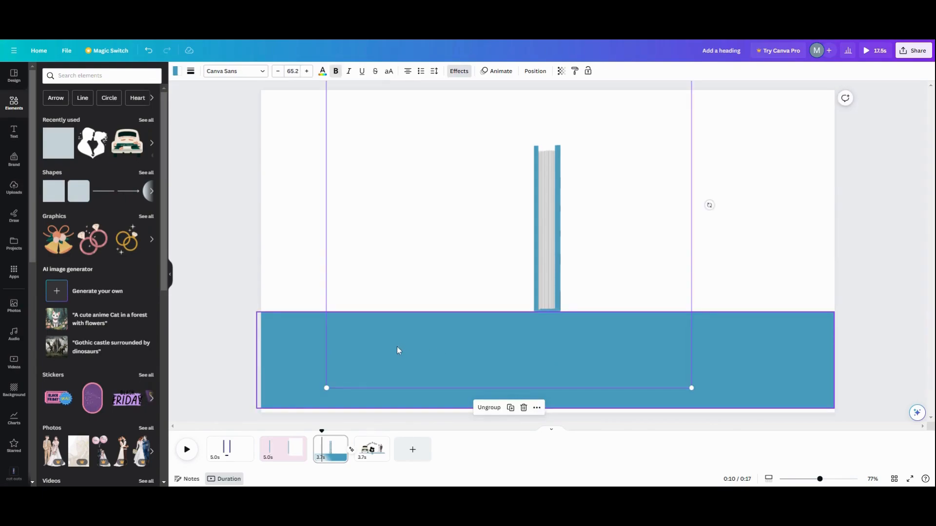
key(Down)
key(Down)
key(Down)
key(Down)
key(Down)
key(Down)
key(Down)
Nudge the full-width blue rectangle slightly down beneath the closed book
click(313, 303)
click(339, 340)
key(Down)
key(Down)
key(Down)
key(Down)
key(Down)
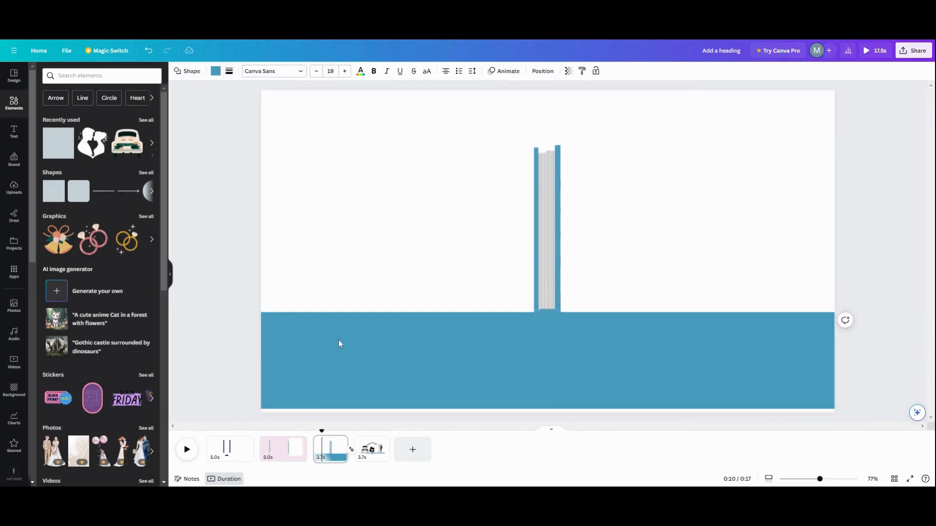
key(Down)
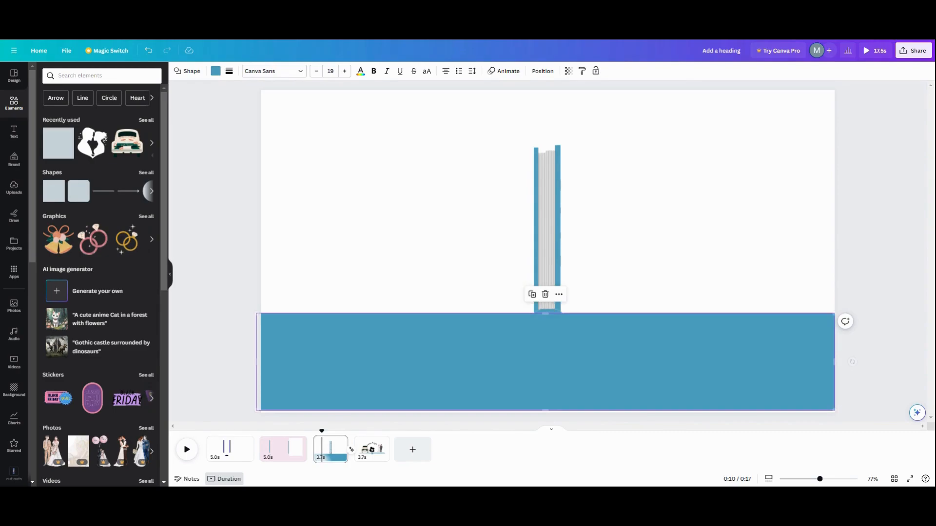
key(Down)
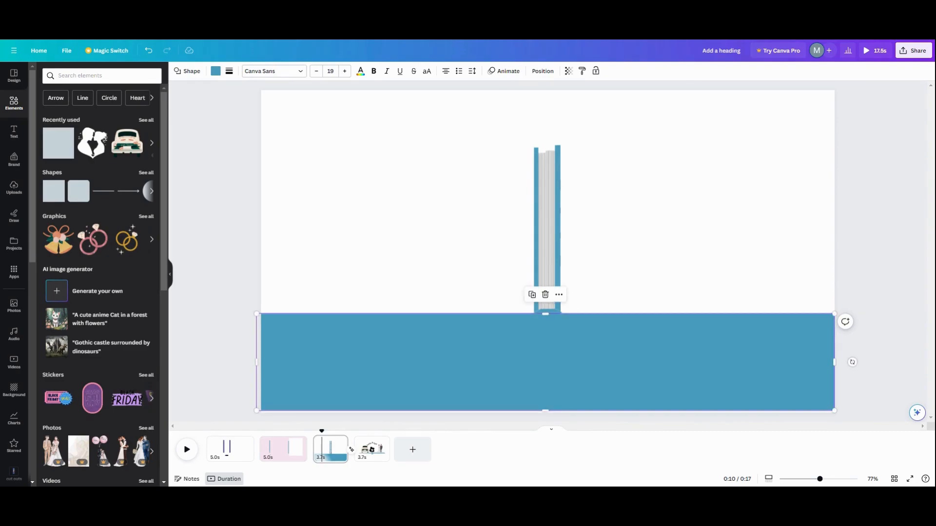
Recolour the full-width rectangle on the closed-book page white and move the blue spine's layer above it
click(215, 71)
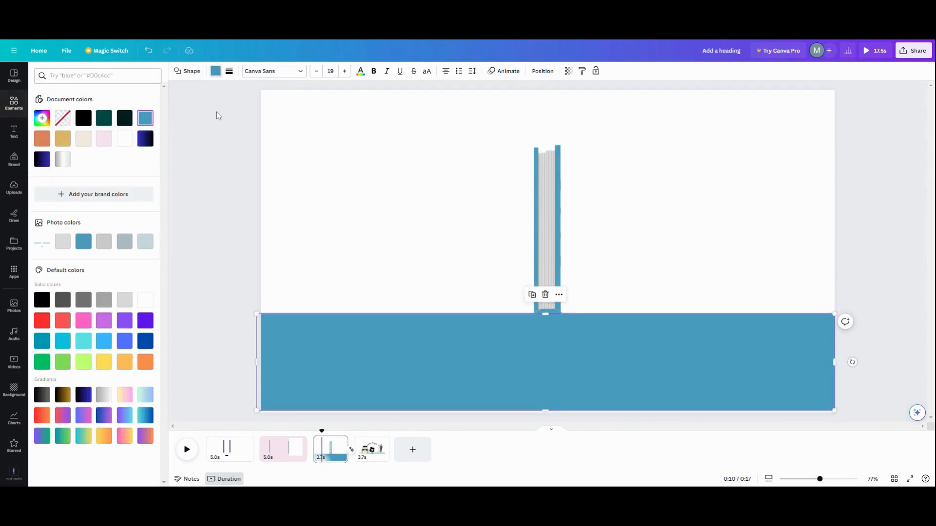
click(146, 299)
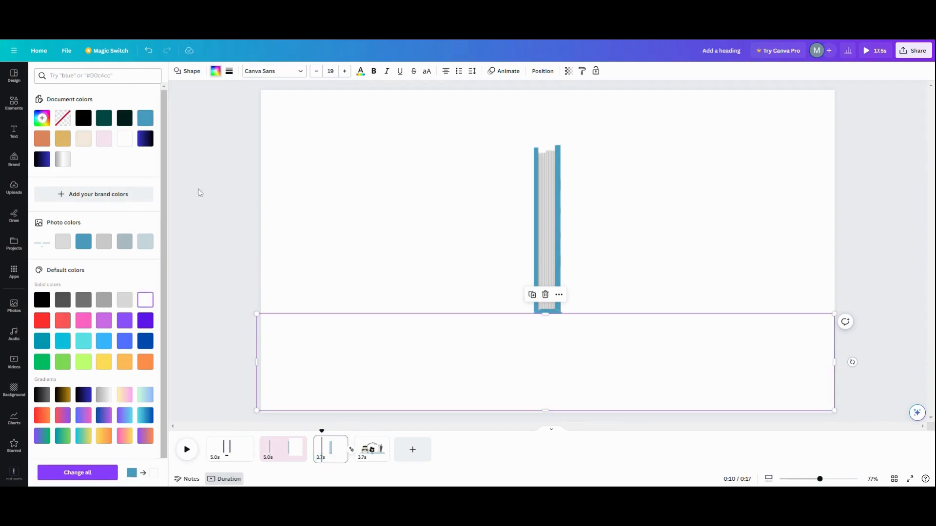
click(536, 75)
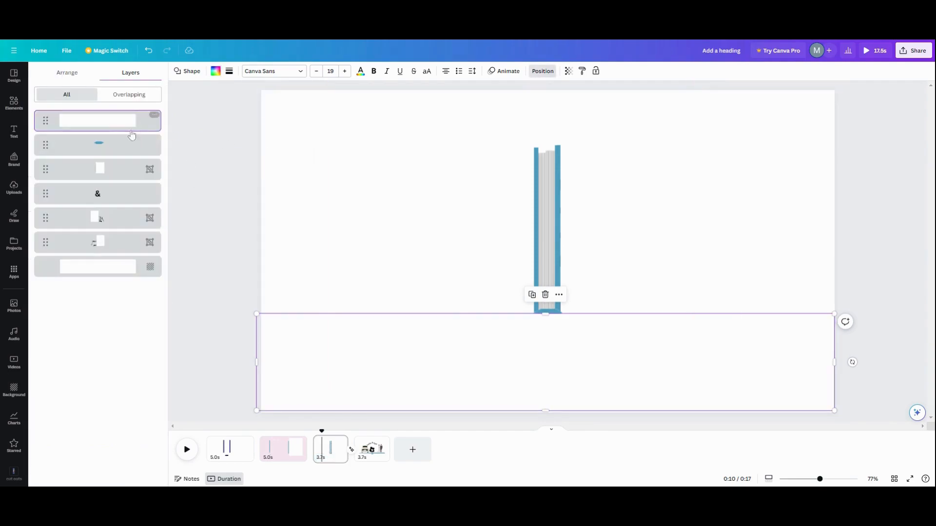
drag(106, 144, 115, 122)
Copy the white full-width rectangle onto the open-book page and move the blue spine's layer above it
click(322, 373)
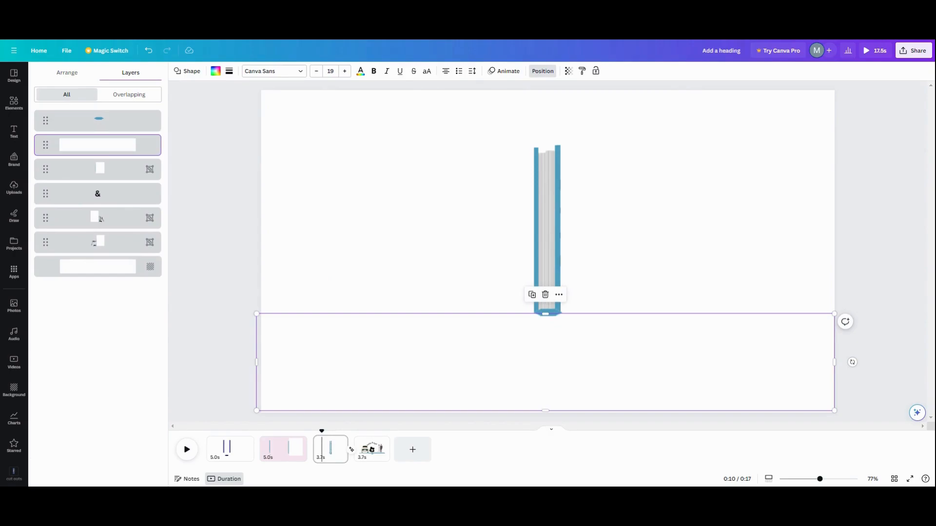
click(372, 449)
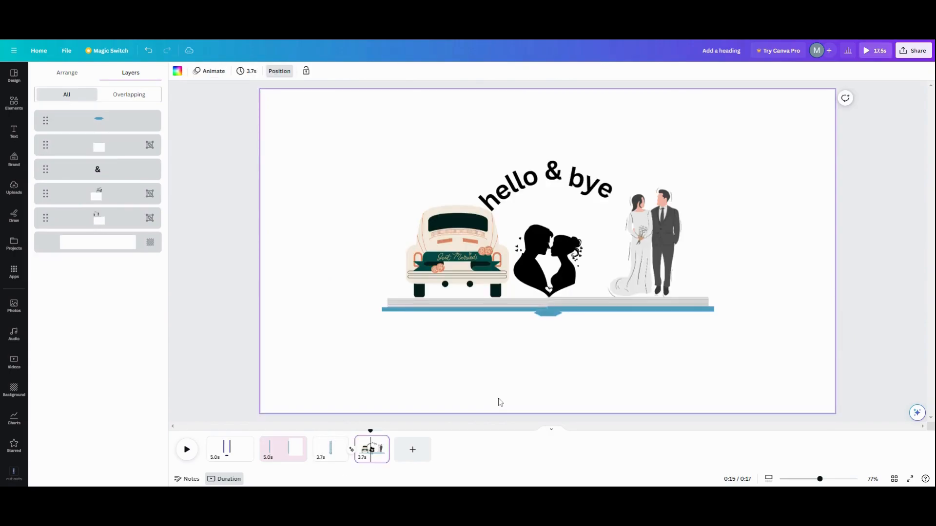
click(499, 402)
click(499, 402)
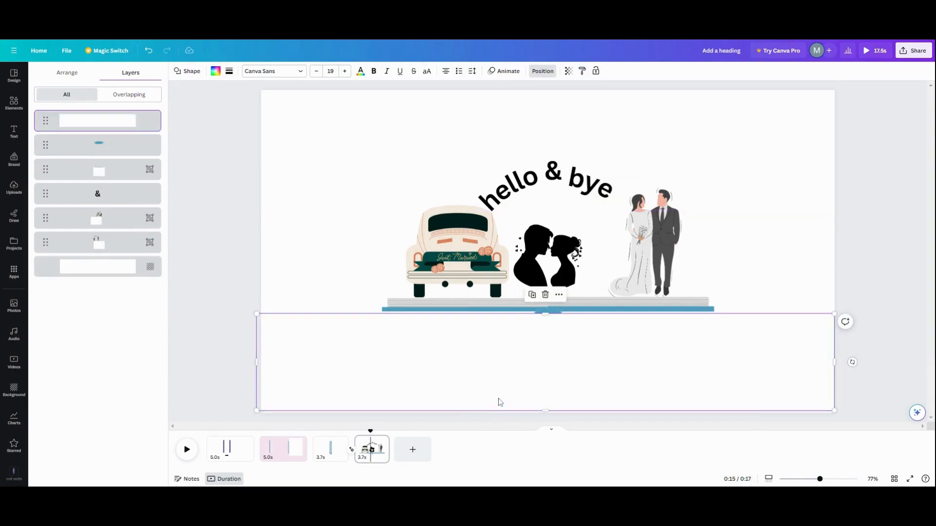
drag(97, 143, 98, 118)
Play the animation from the closed-book page to check how the book opens onto the illustrations and text
click(332, 458)
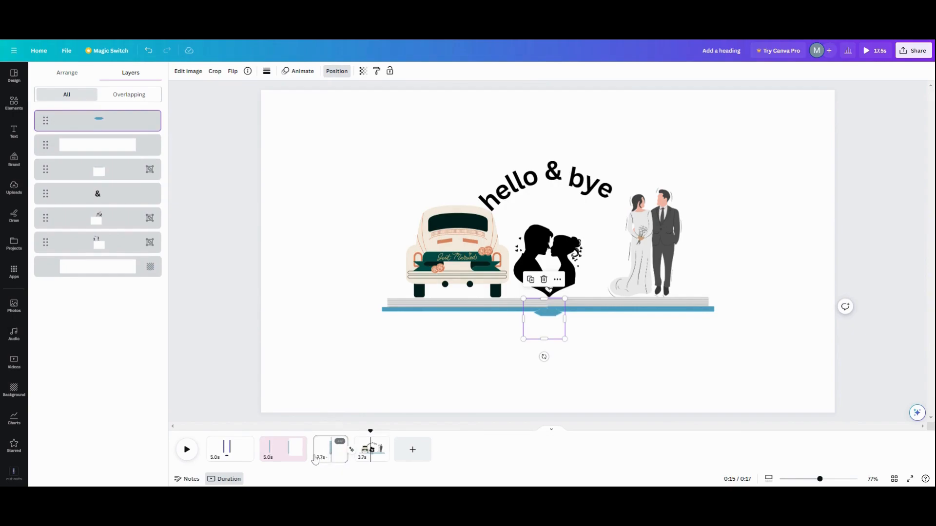
click(186, 451)
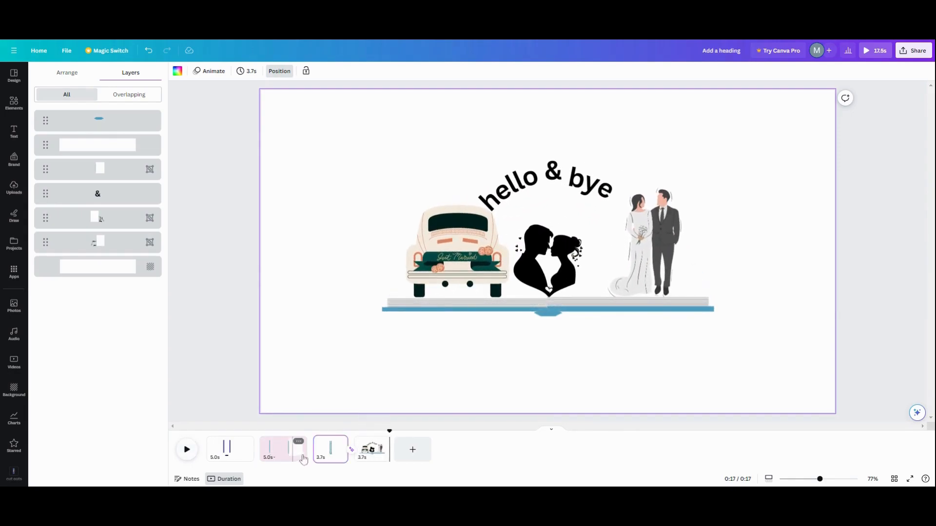
click(331, 456)
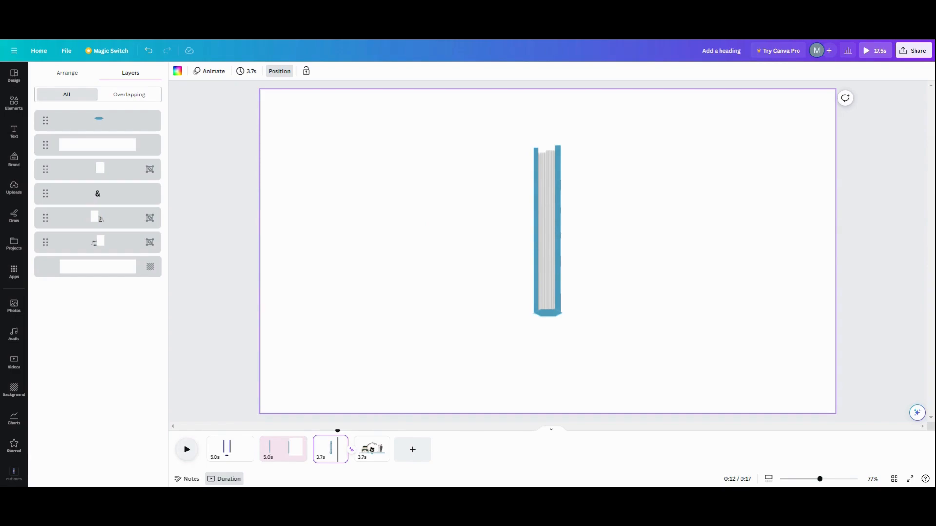
click(187, 451)
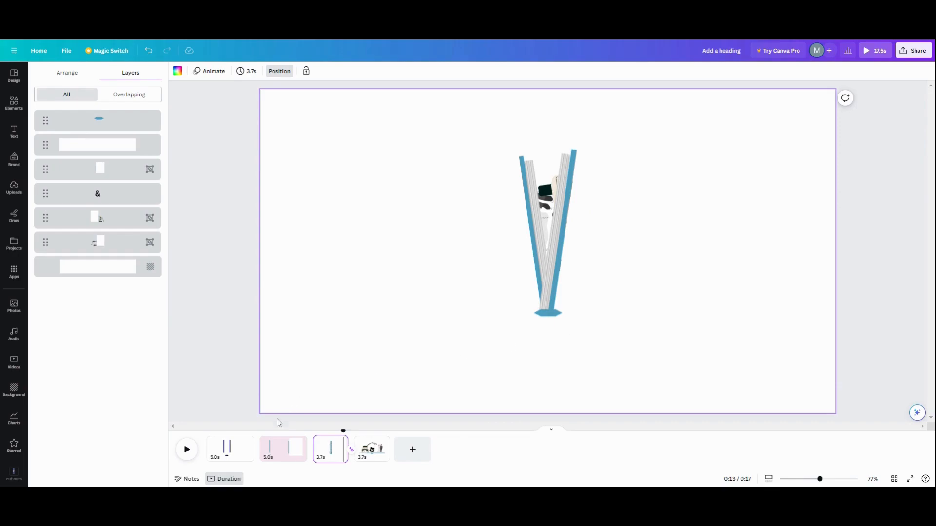
click(187, 452)
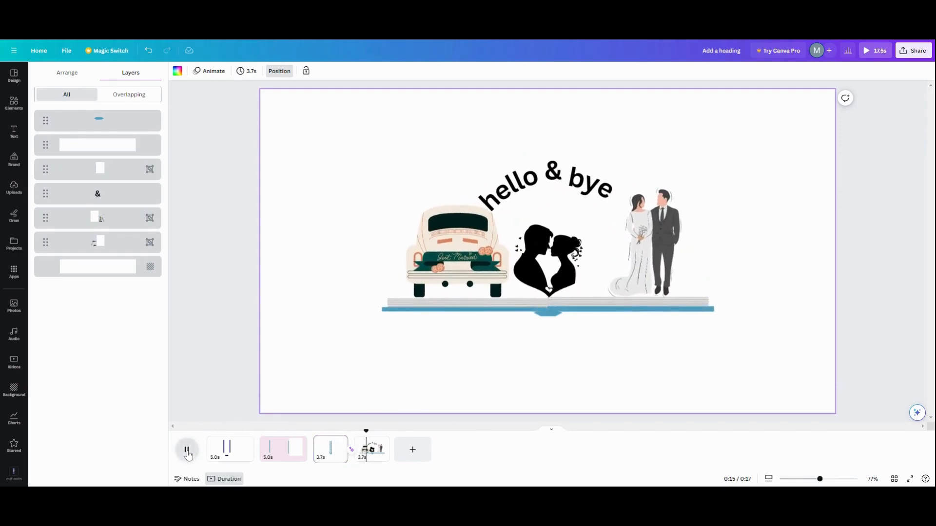
click(187, 451)
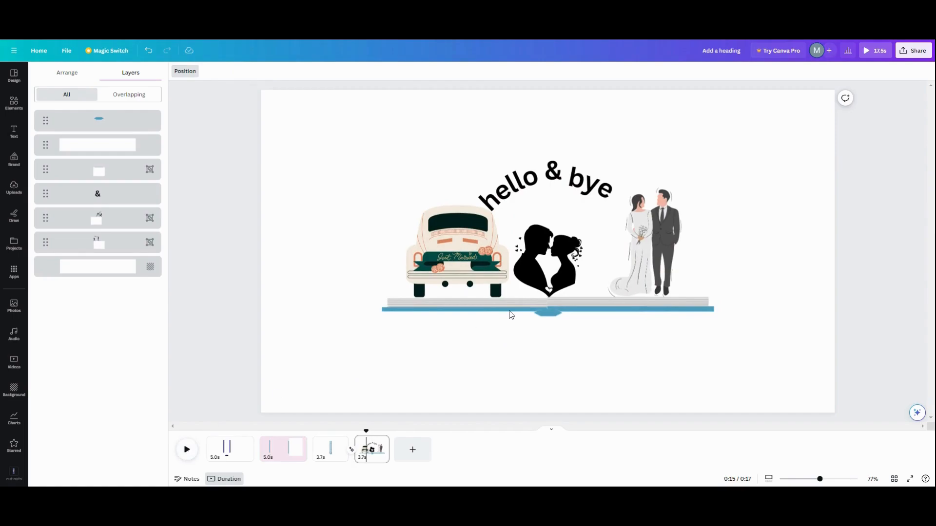